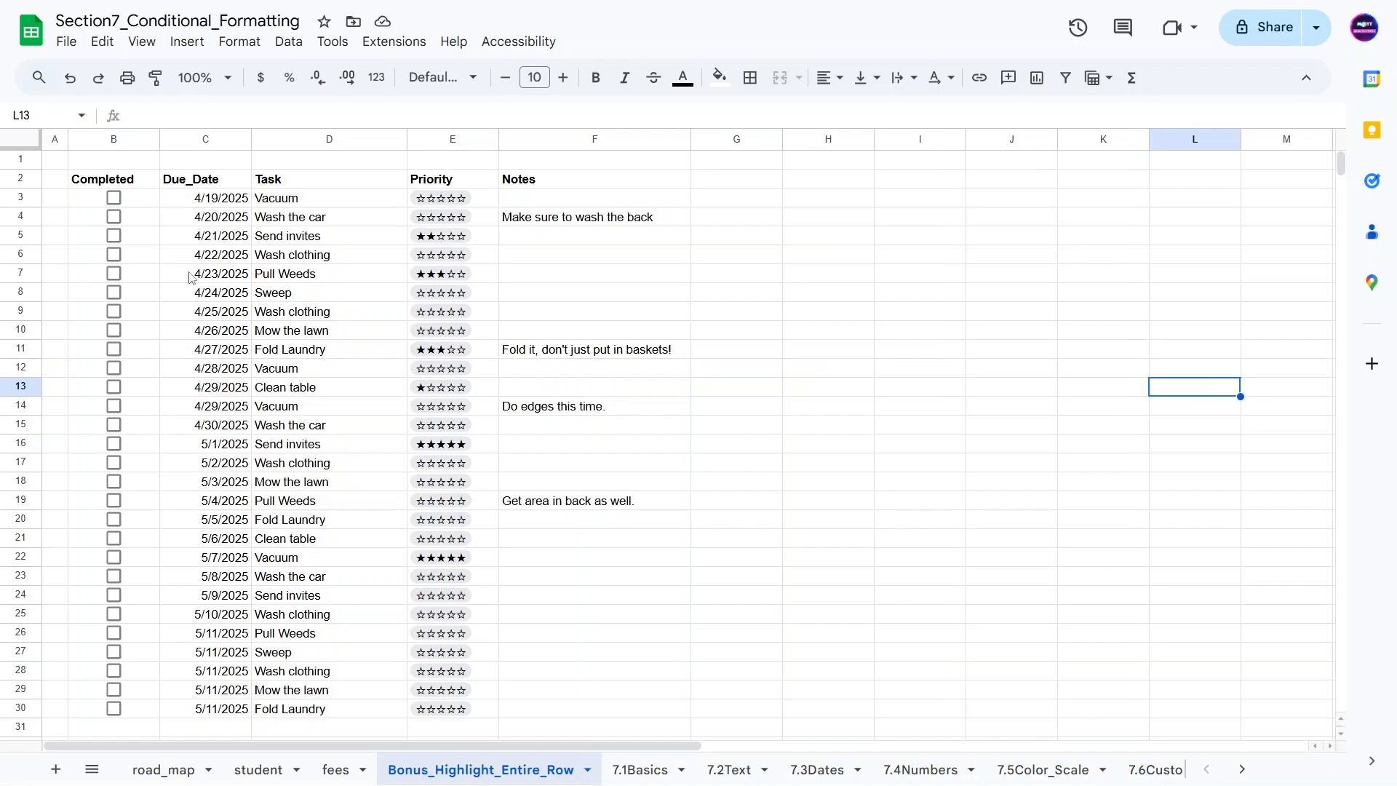
Step: Mark the Wash clothing task due 4/22/2025 as completed
left_click(271, 183)
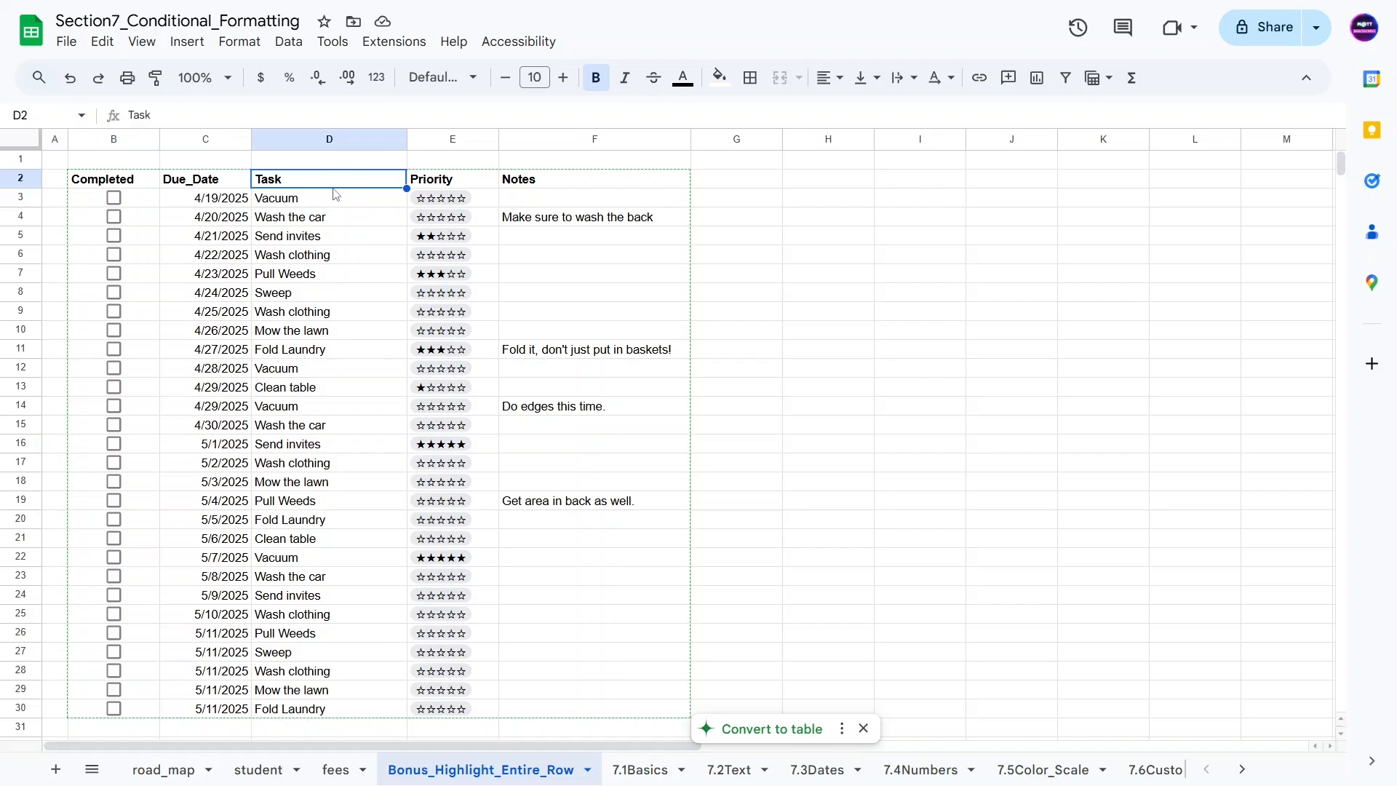
left_click(118, 205)
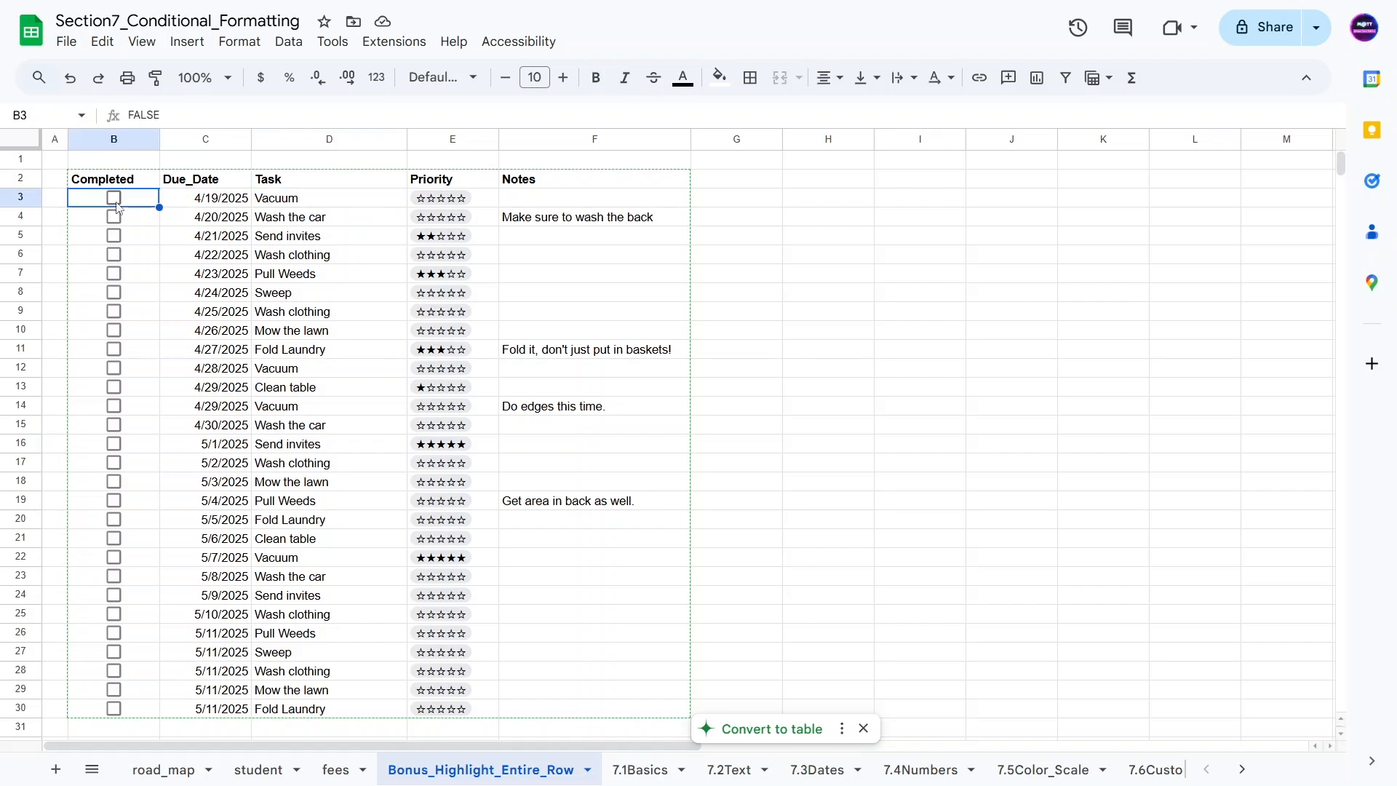
left_click(114, 256)
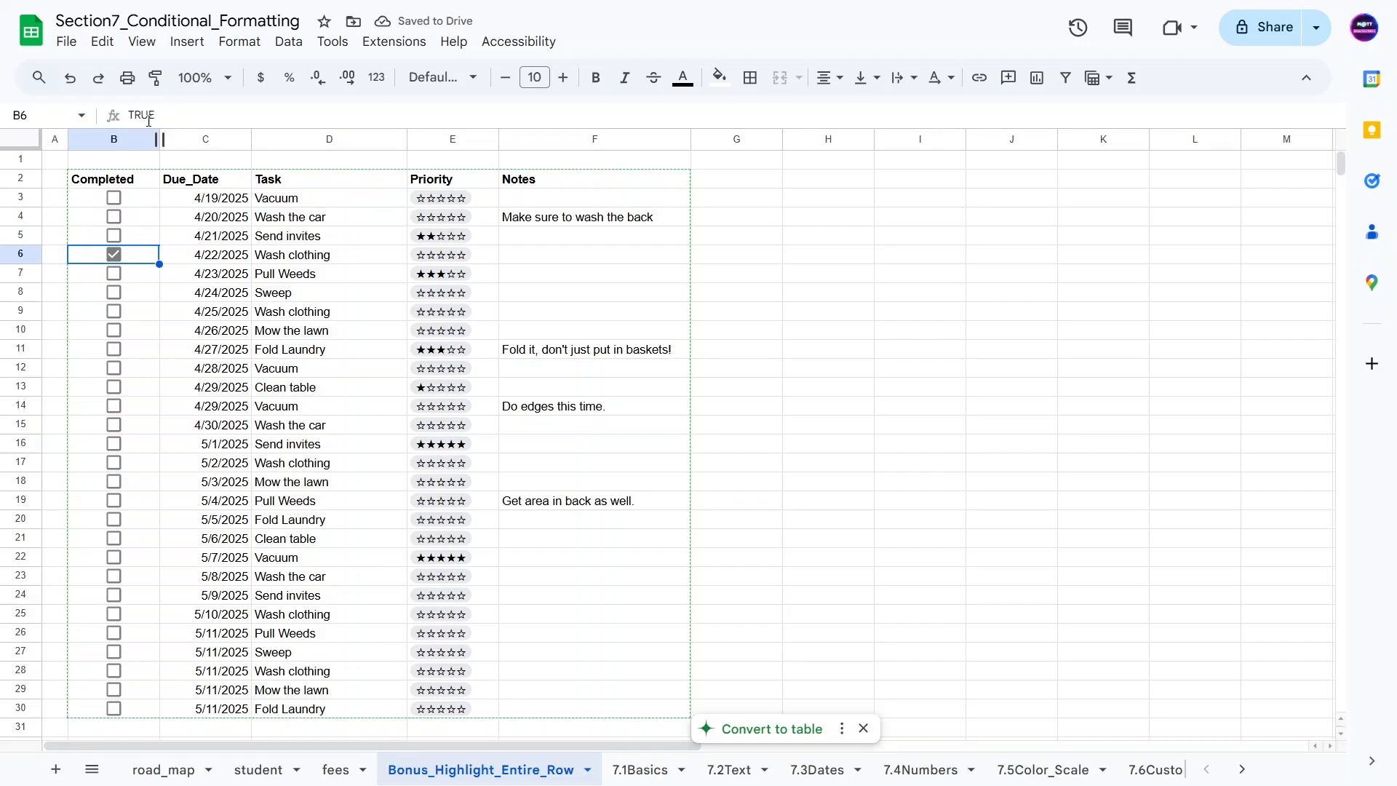
key("Return")
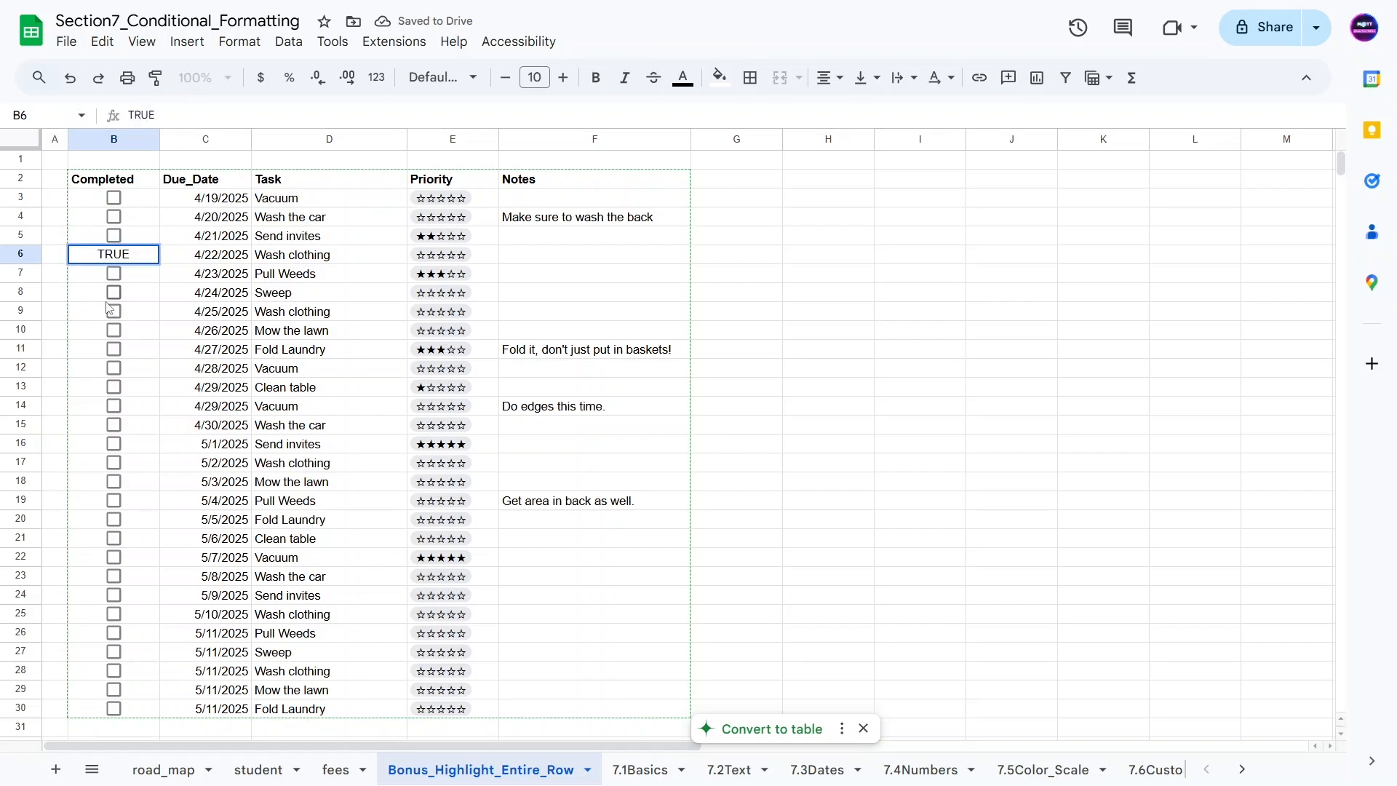
left_click(709, 253)
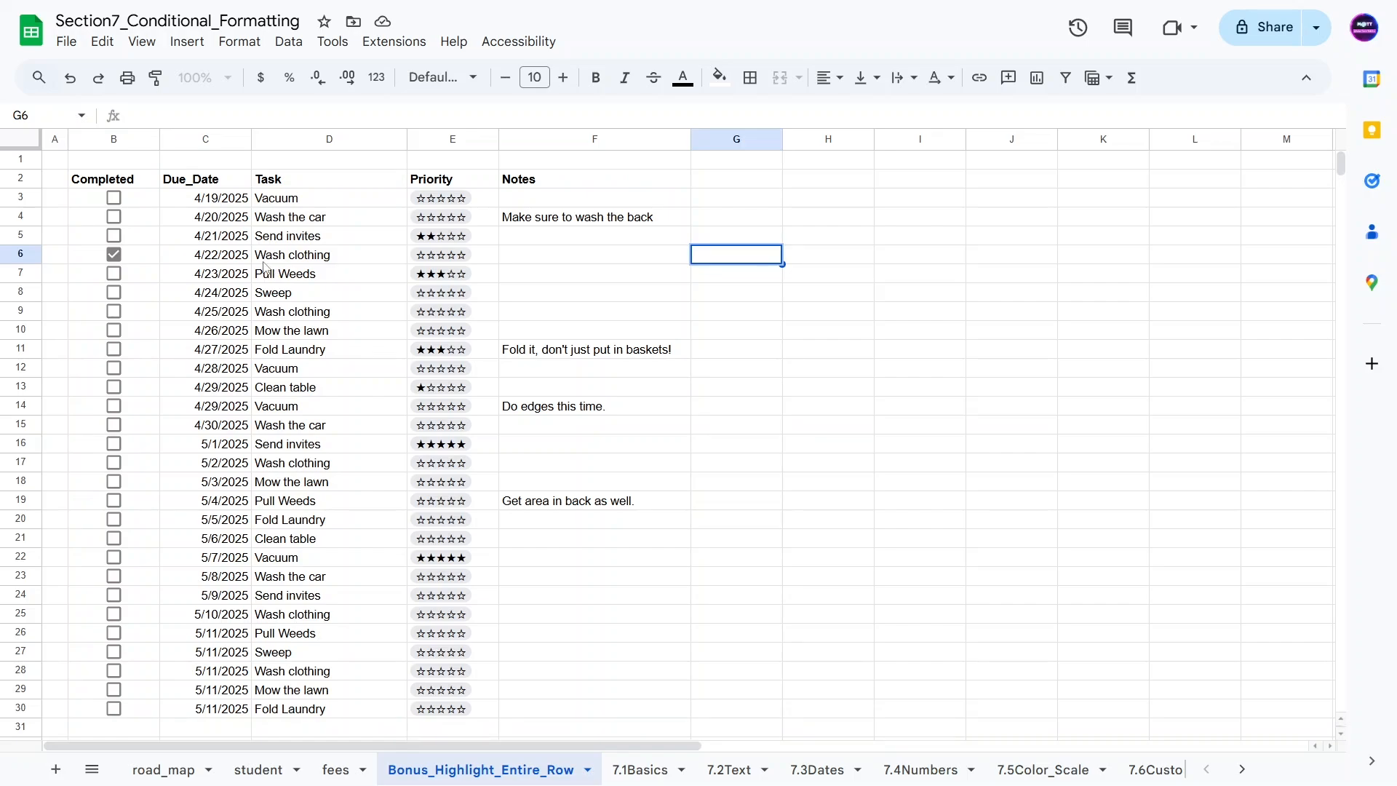
left_click(218, 256)
Step: Start a conditional formatting rule for the entire task dataset, B2:F30, including its header row
left_click_drag(120, 182, 542, 445)
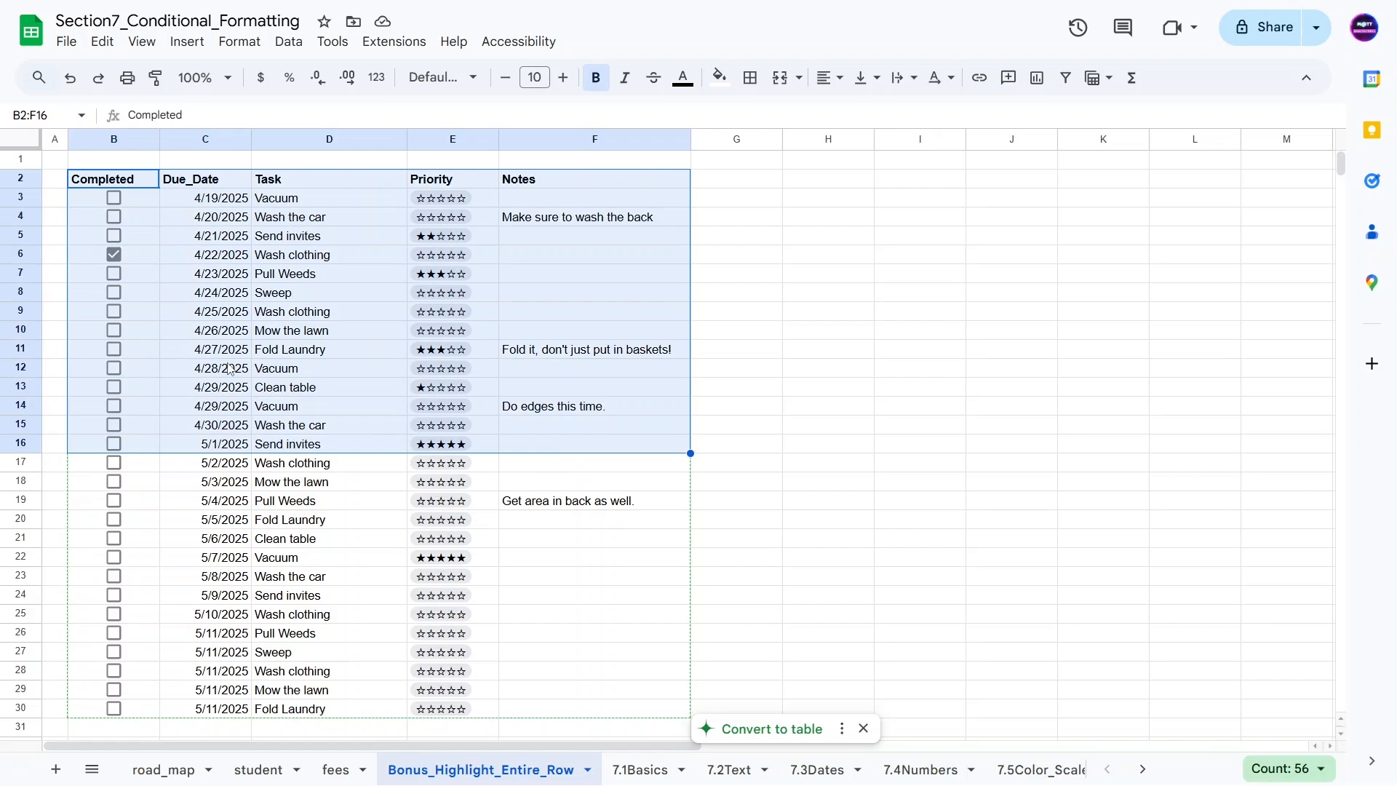
key("ctrl+a")
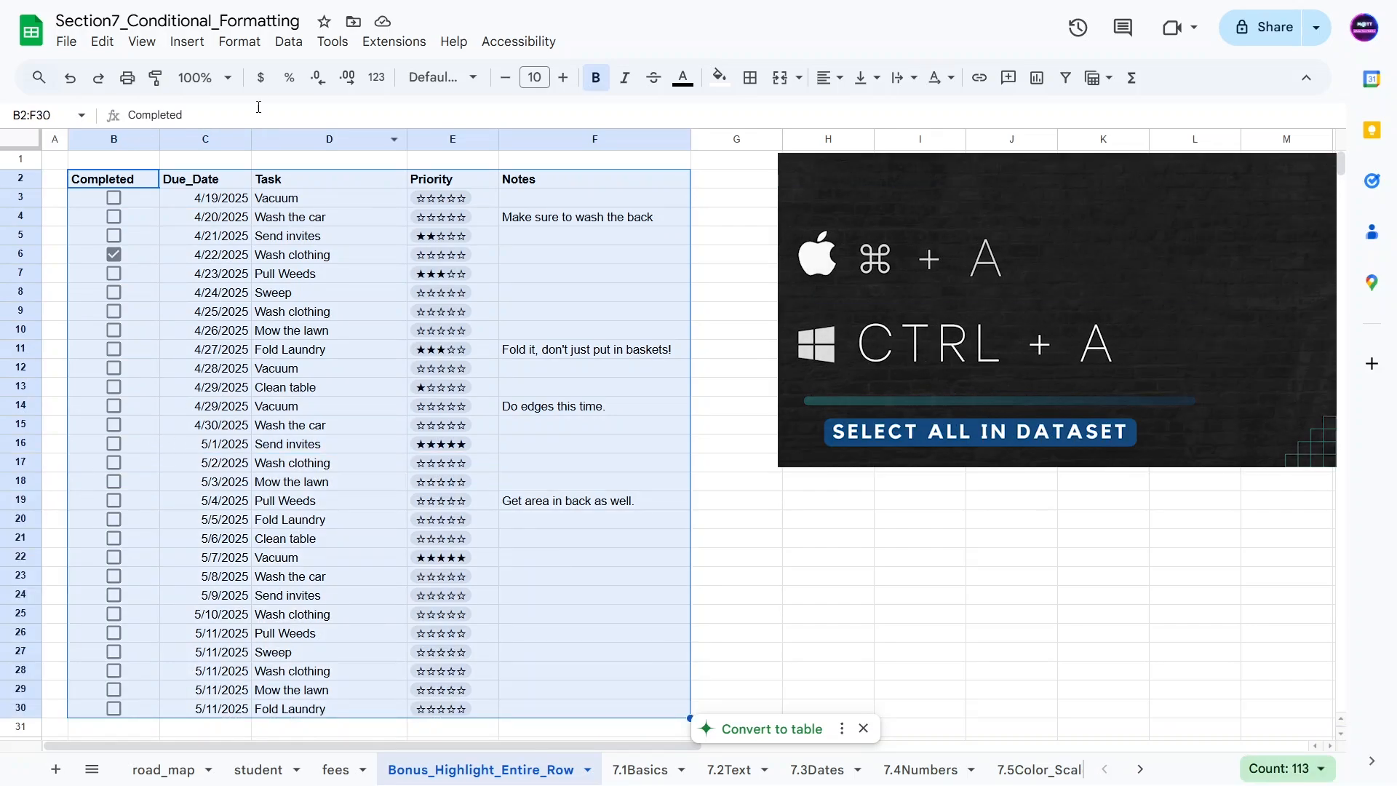
left_click(239, 42)
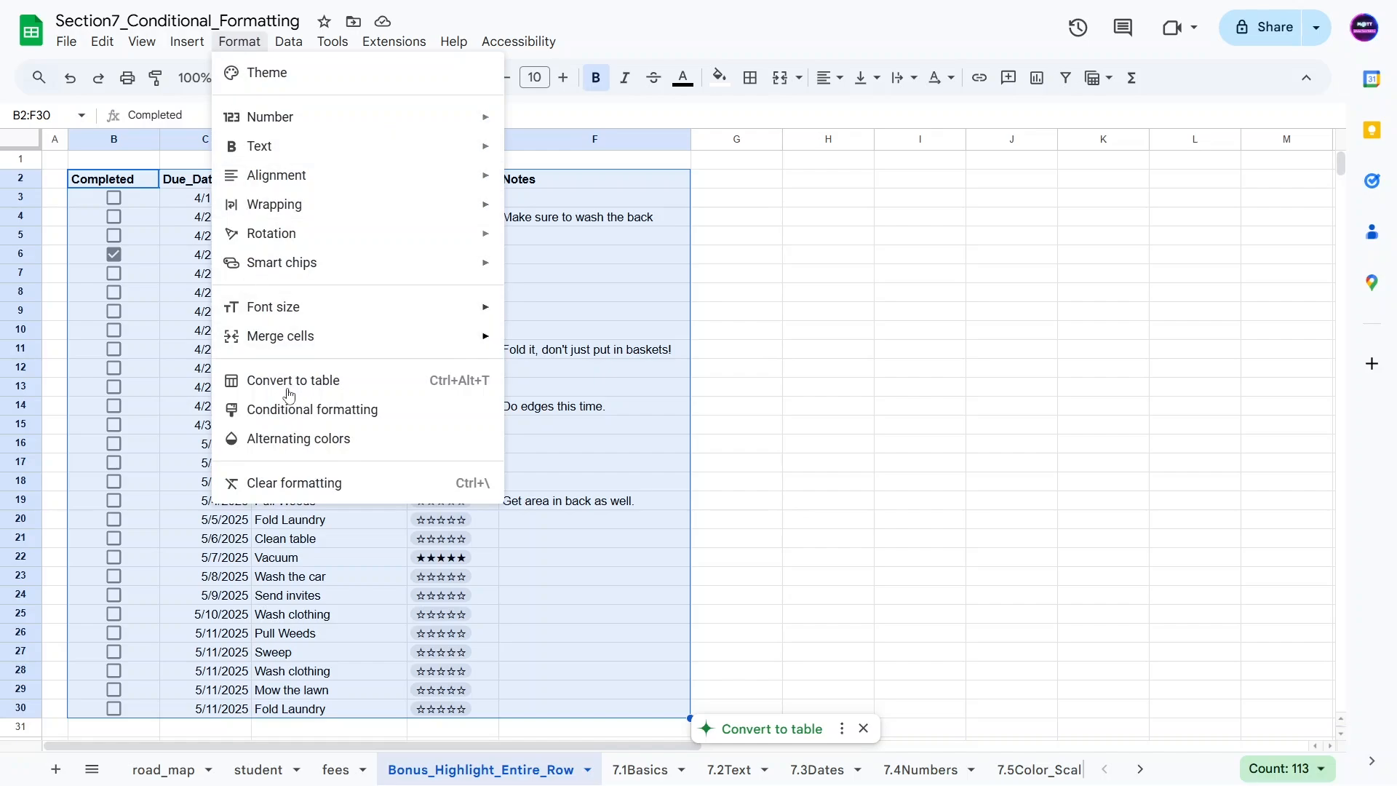
left_click(299, 412)
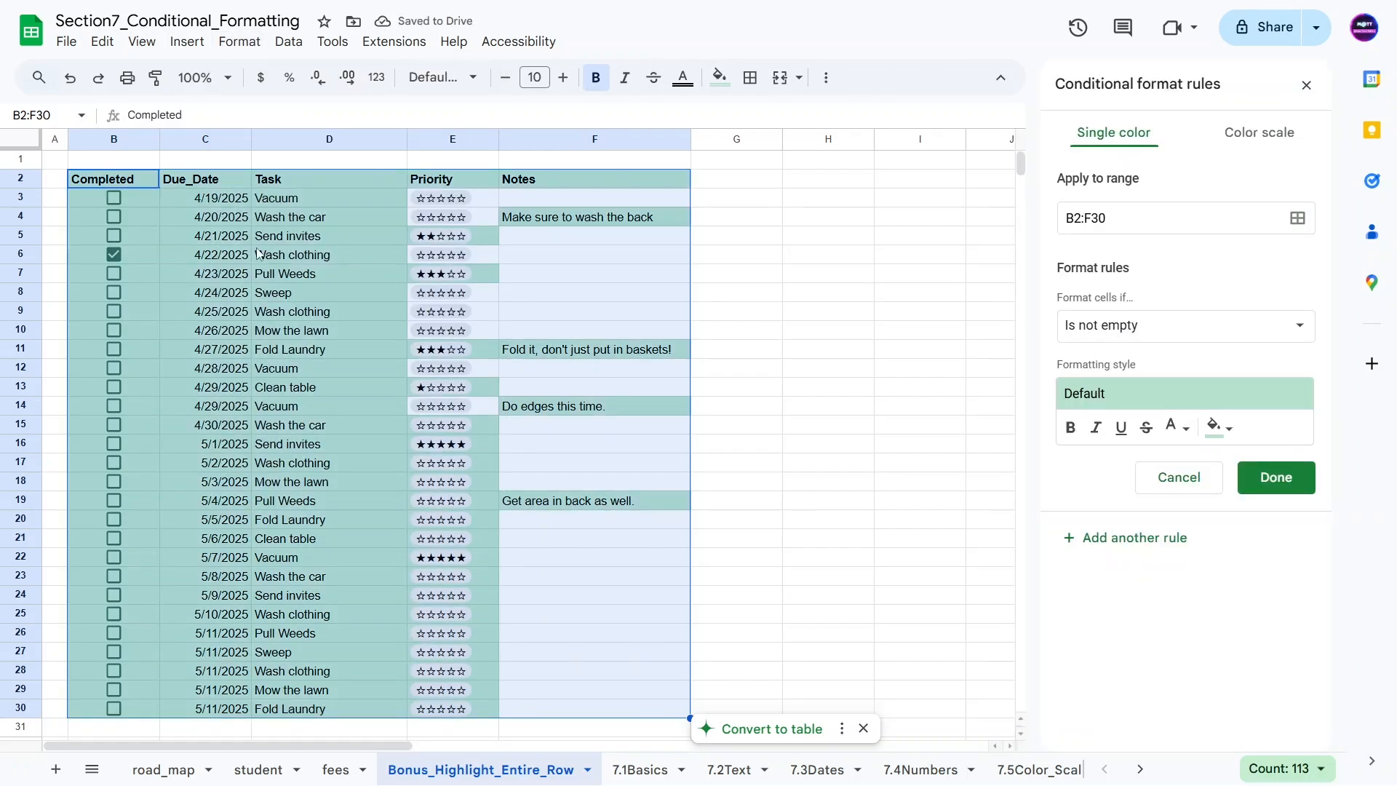
scroll(260, 256, "down", 5)
scroll(269, 436, "up", 4)
scroll(269, 436, "up", 2)
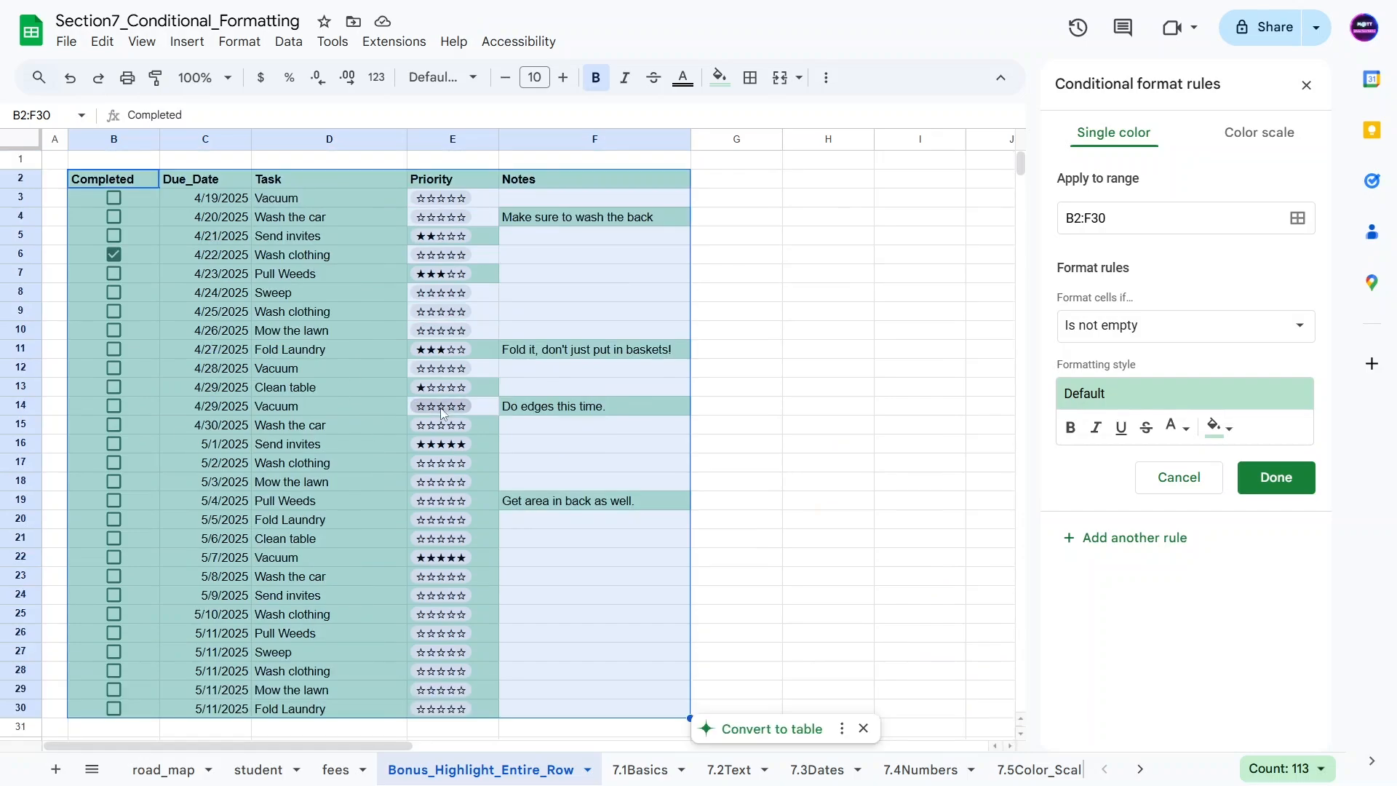
Step: Set the rule's condition to a custom formula of =B2=TRUE
left_click(1113, 333)
scroll(1135, 407, "down", 2)
left_click(1136, 753)
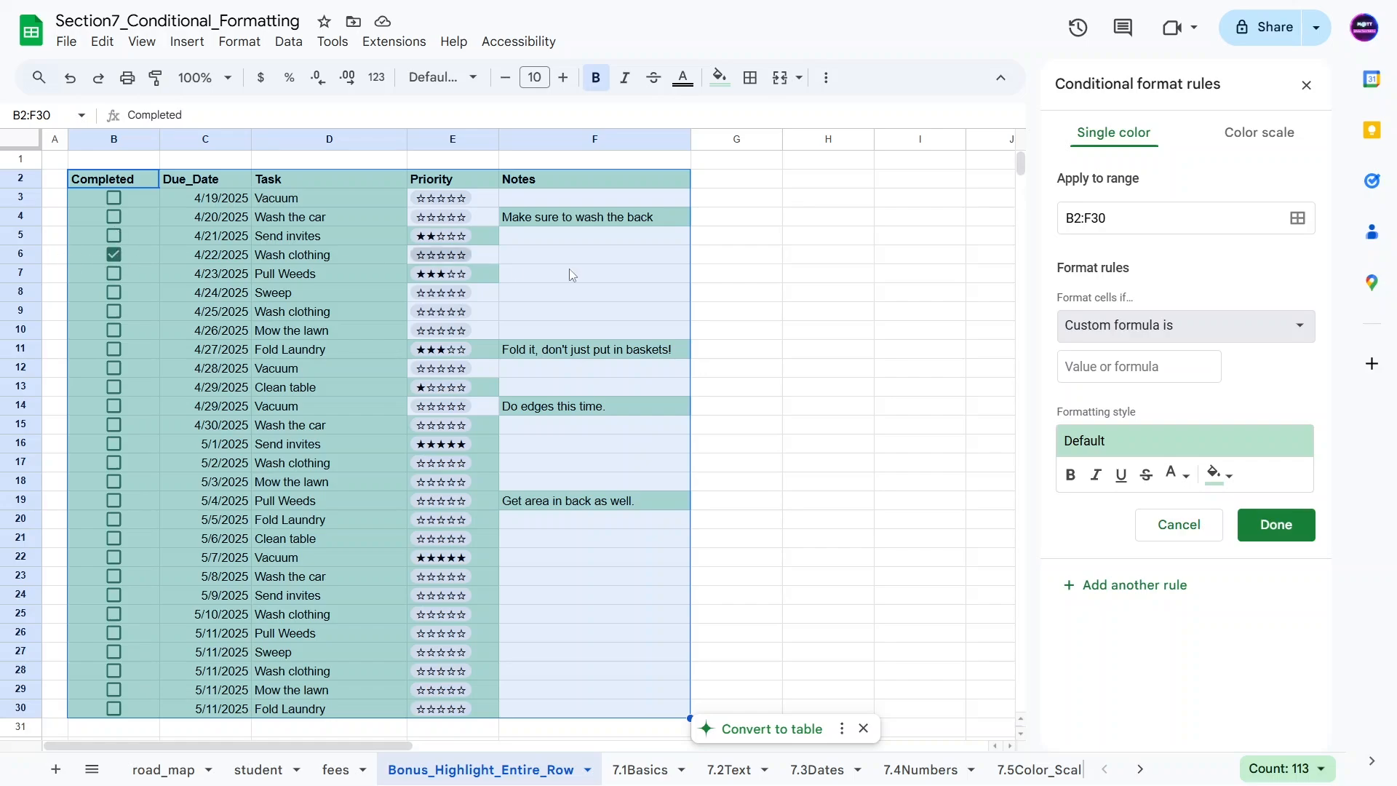
left_click(1119, 362)
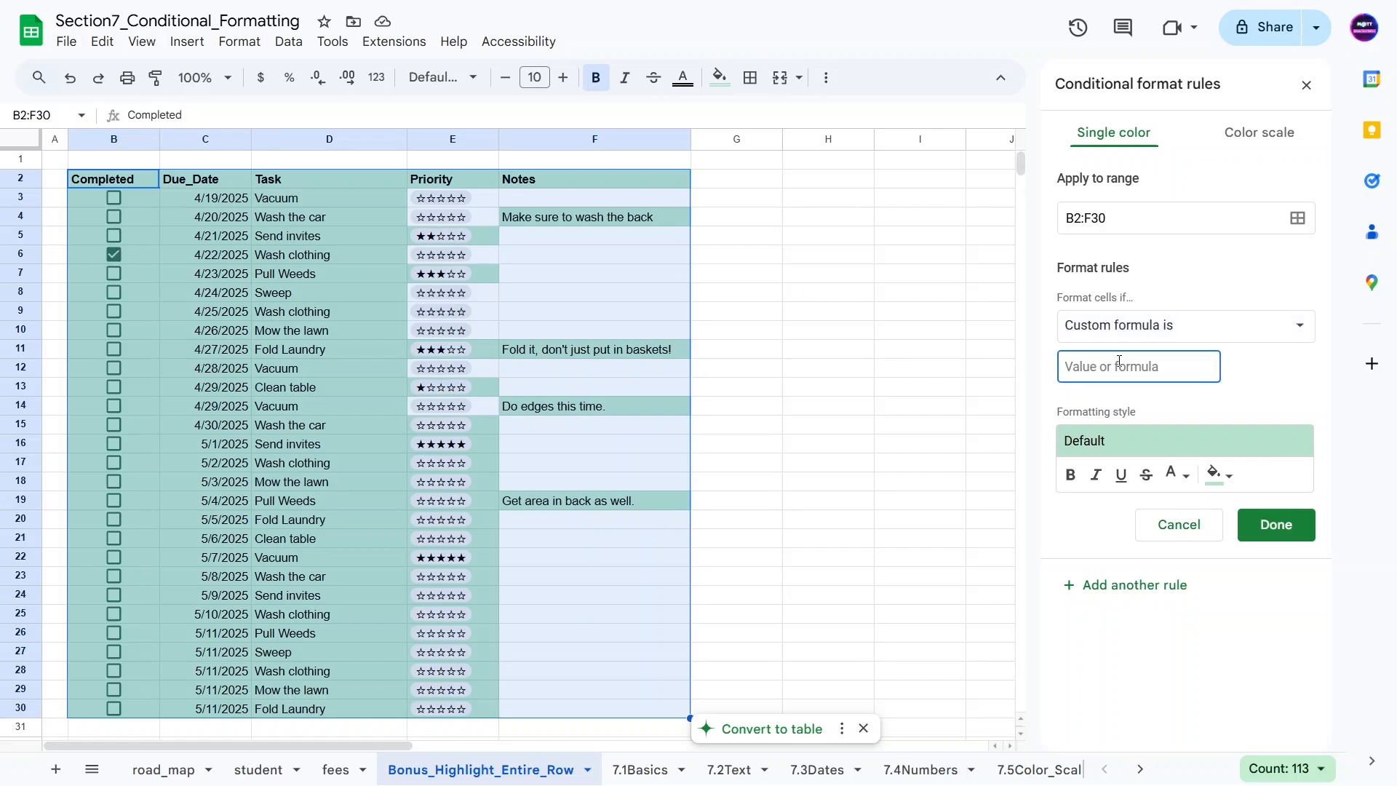
type("=B2")
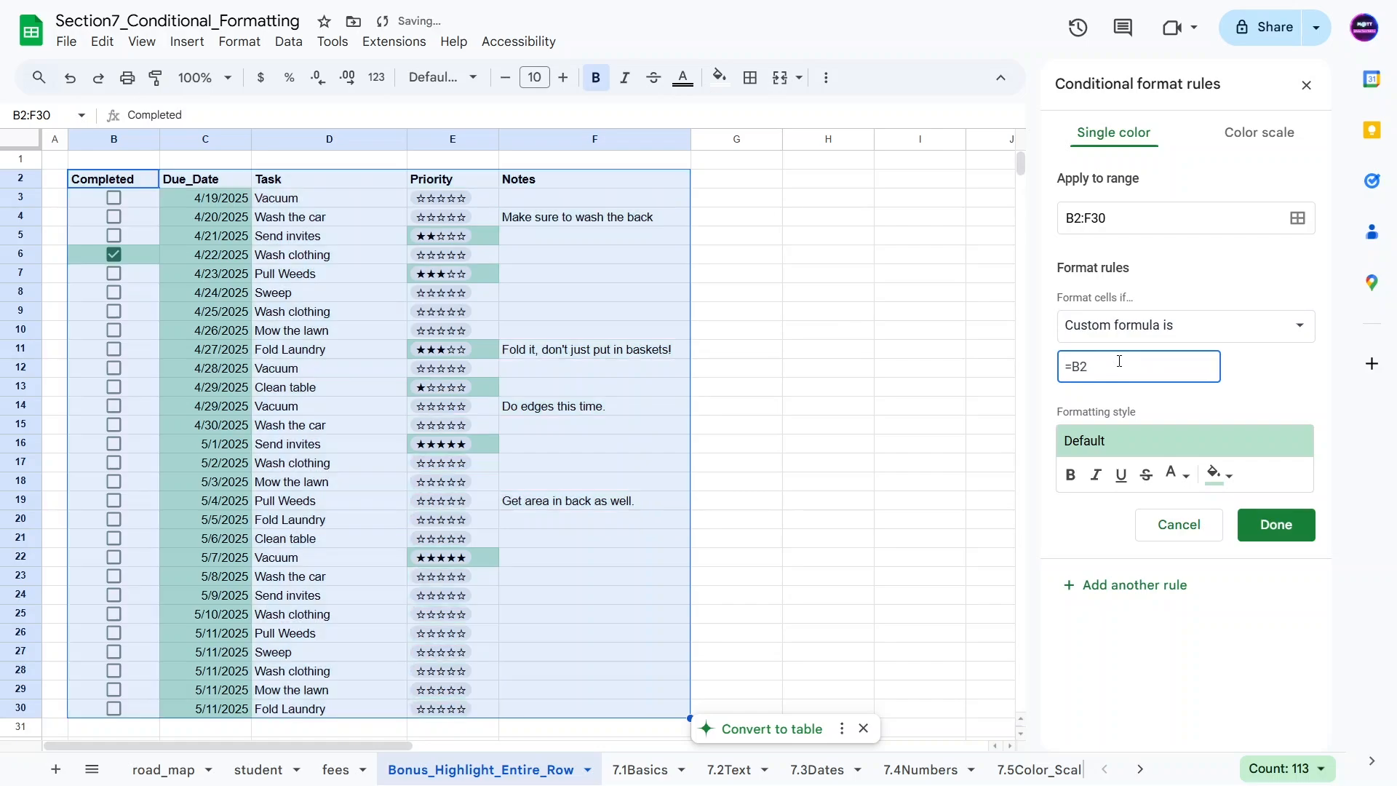
type("=TRUE")
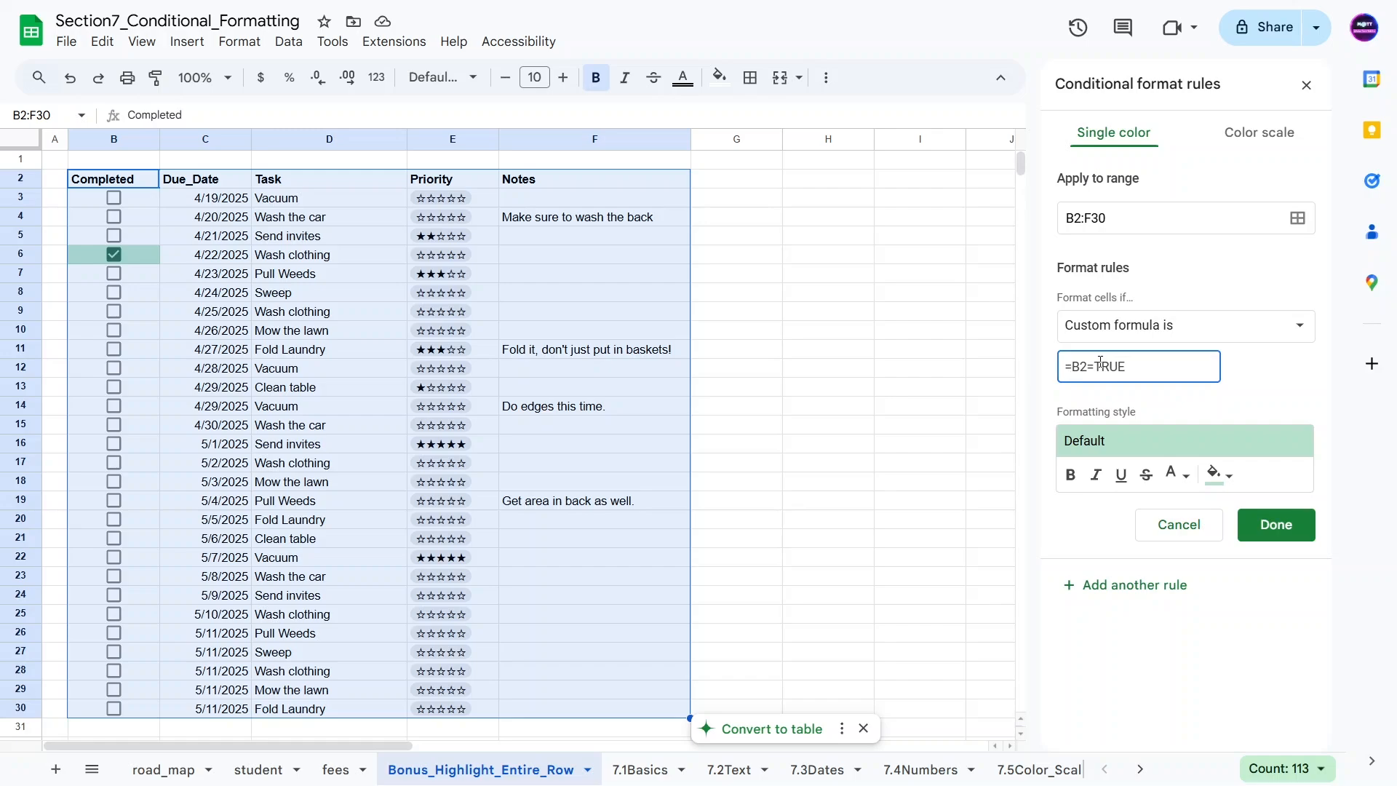
Step: Lock the column reference in the rule's formula so it reads =$B2=TRUE
left_click(1074, 366)
type("$")
left_click_drag(1085, 359, 1085, 366)
left_click(1079, 366)
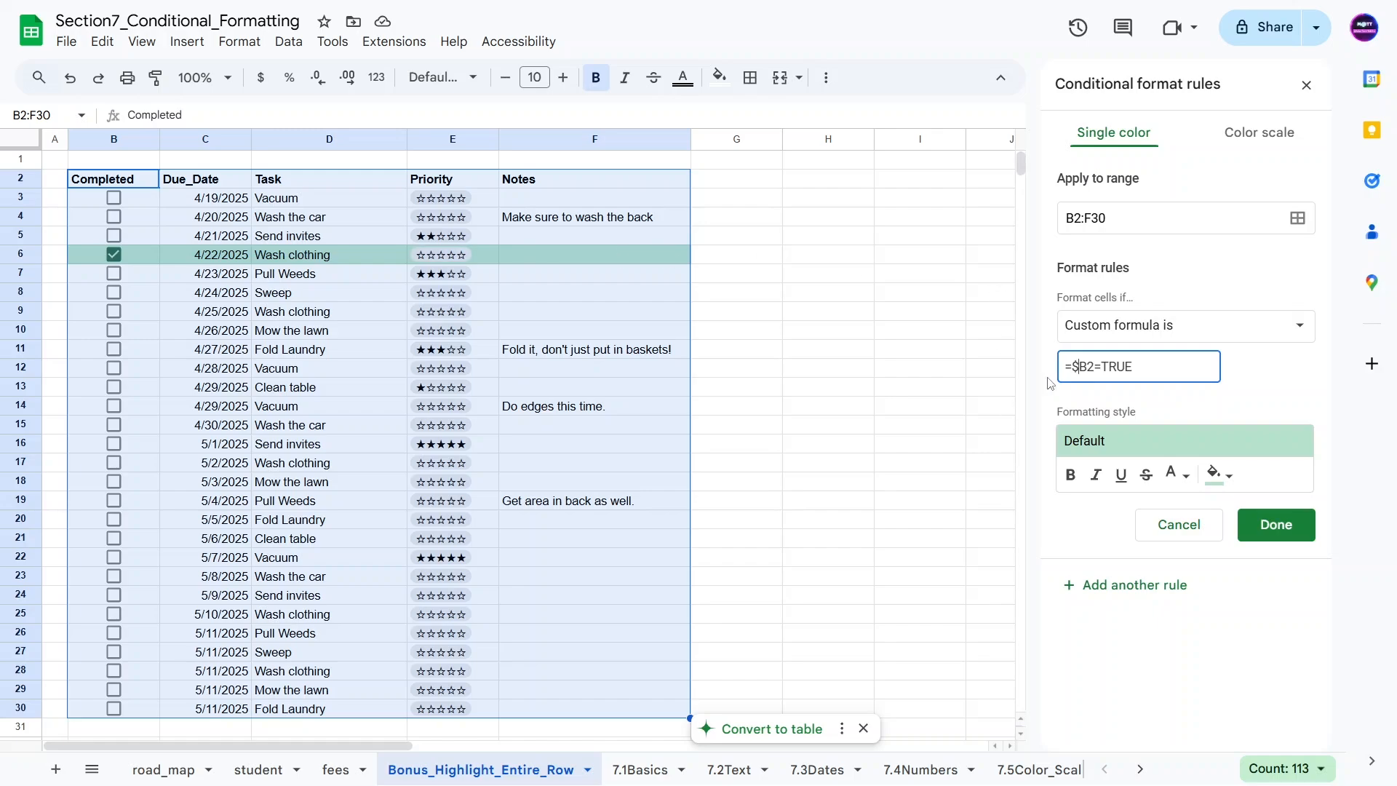
Step: Mark the tasks due 4/25/2025, 4/28/2025 and 4/30/2025 as completed
left_click(113, 311)
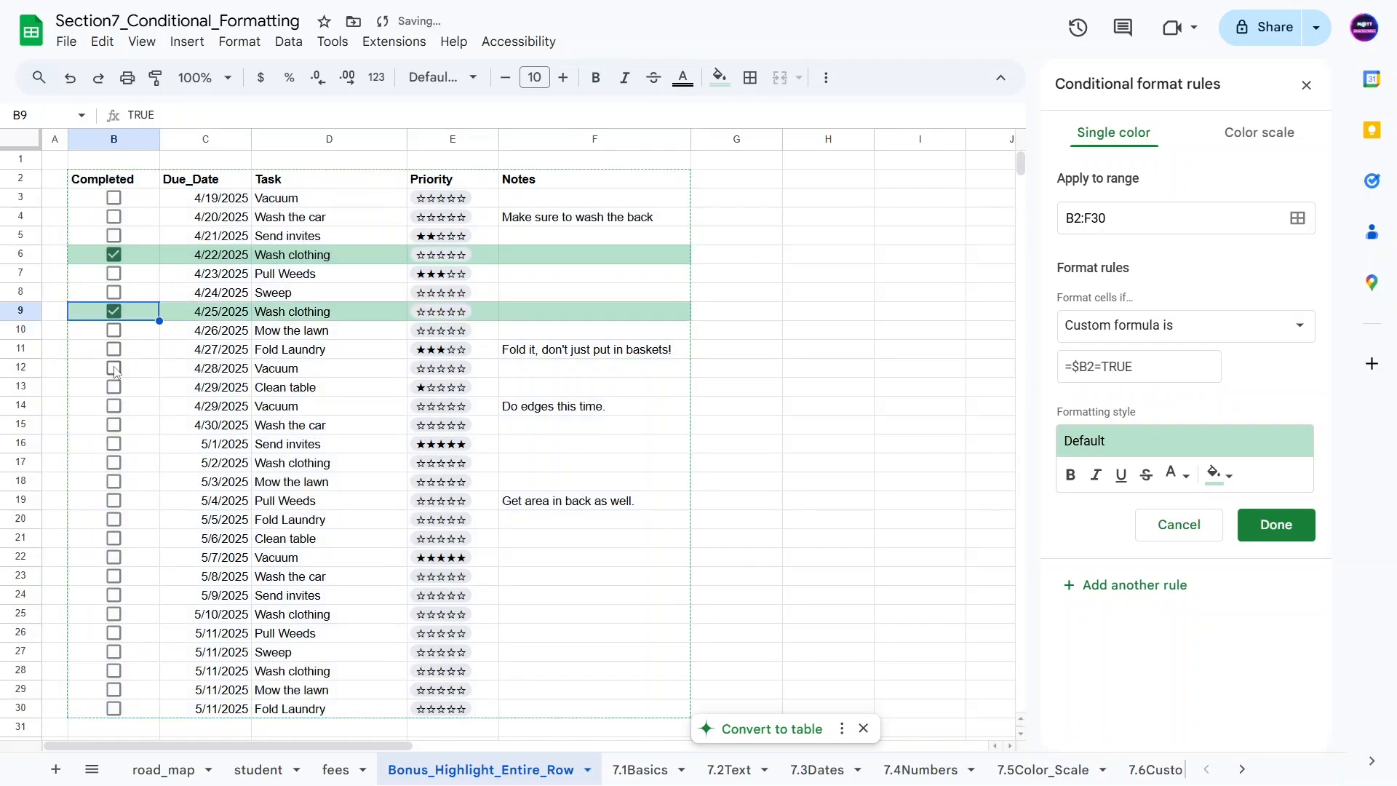
left_click(114, 369)
left_click(114, 425)
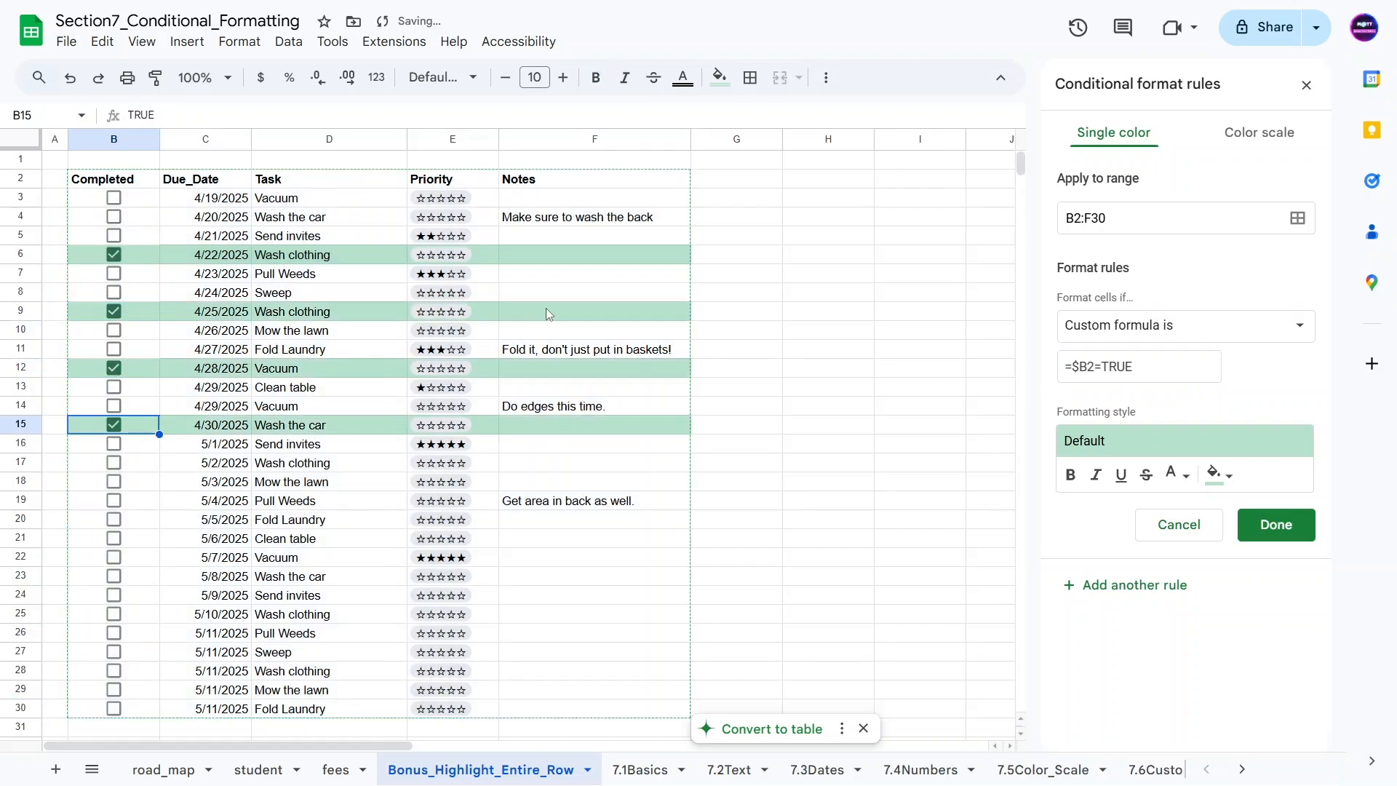
Step: Style the completed-task rule with the dark green custom fill and medium green text, and save it
left_click(1217, 474)
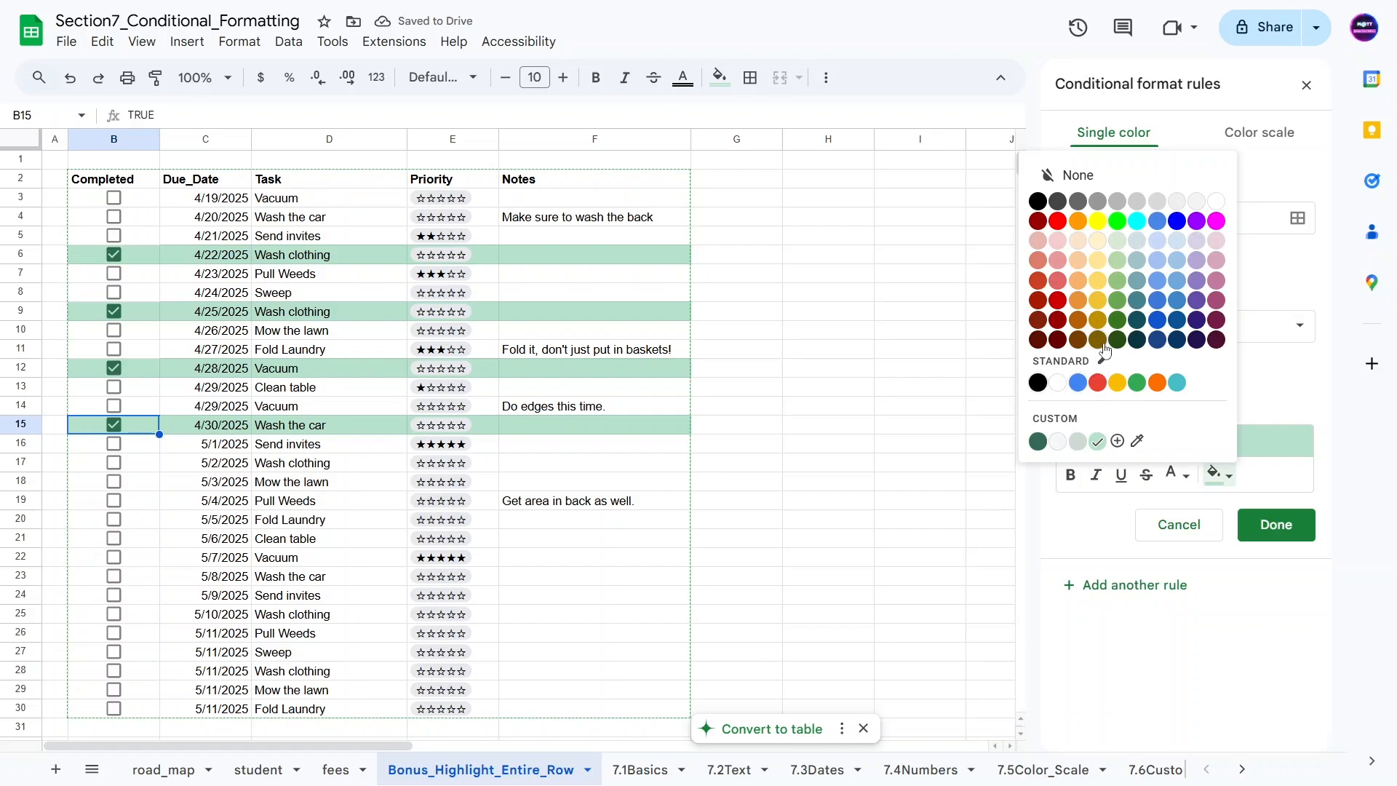
left_click(1038, 442)
left_click(1177, 475)
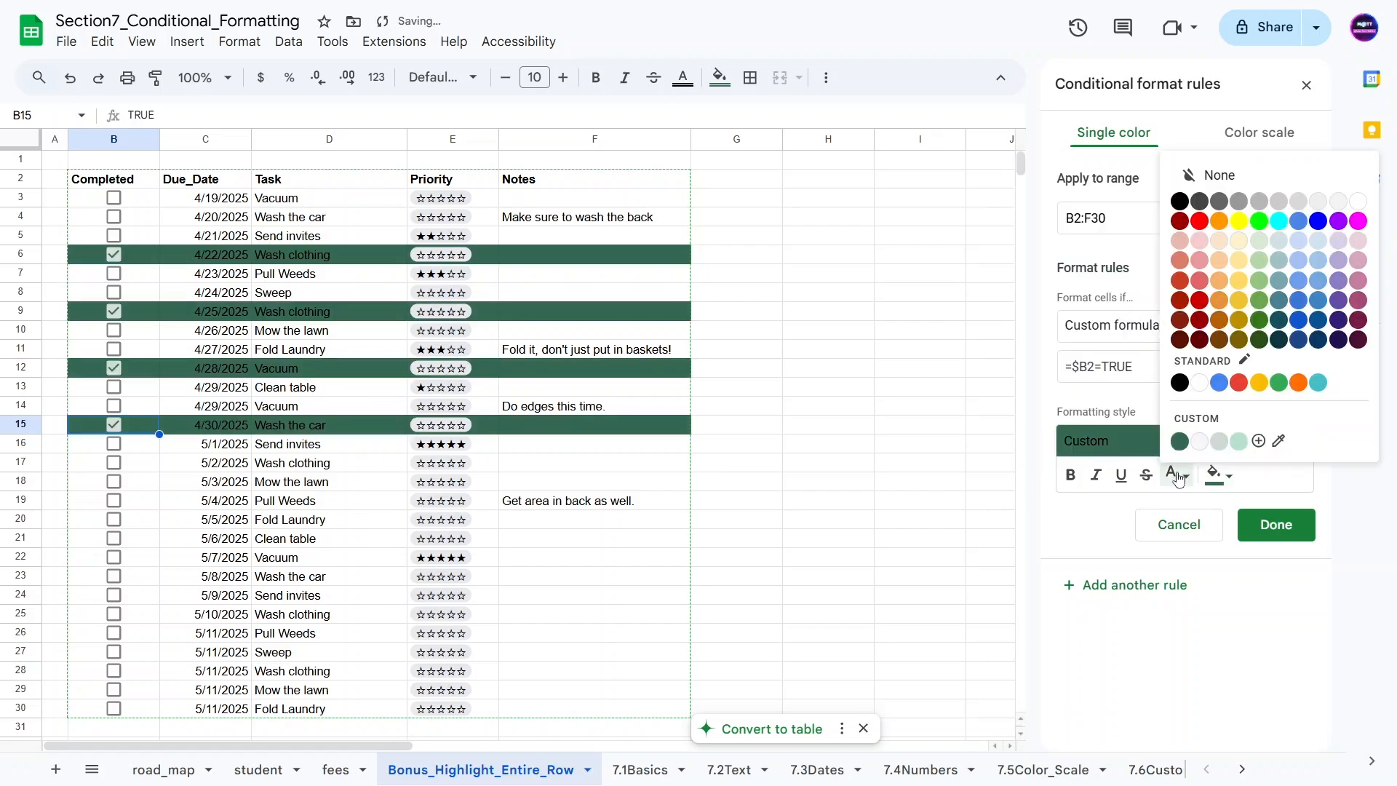
left_click(1239, 441)
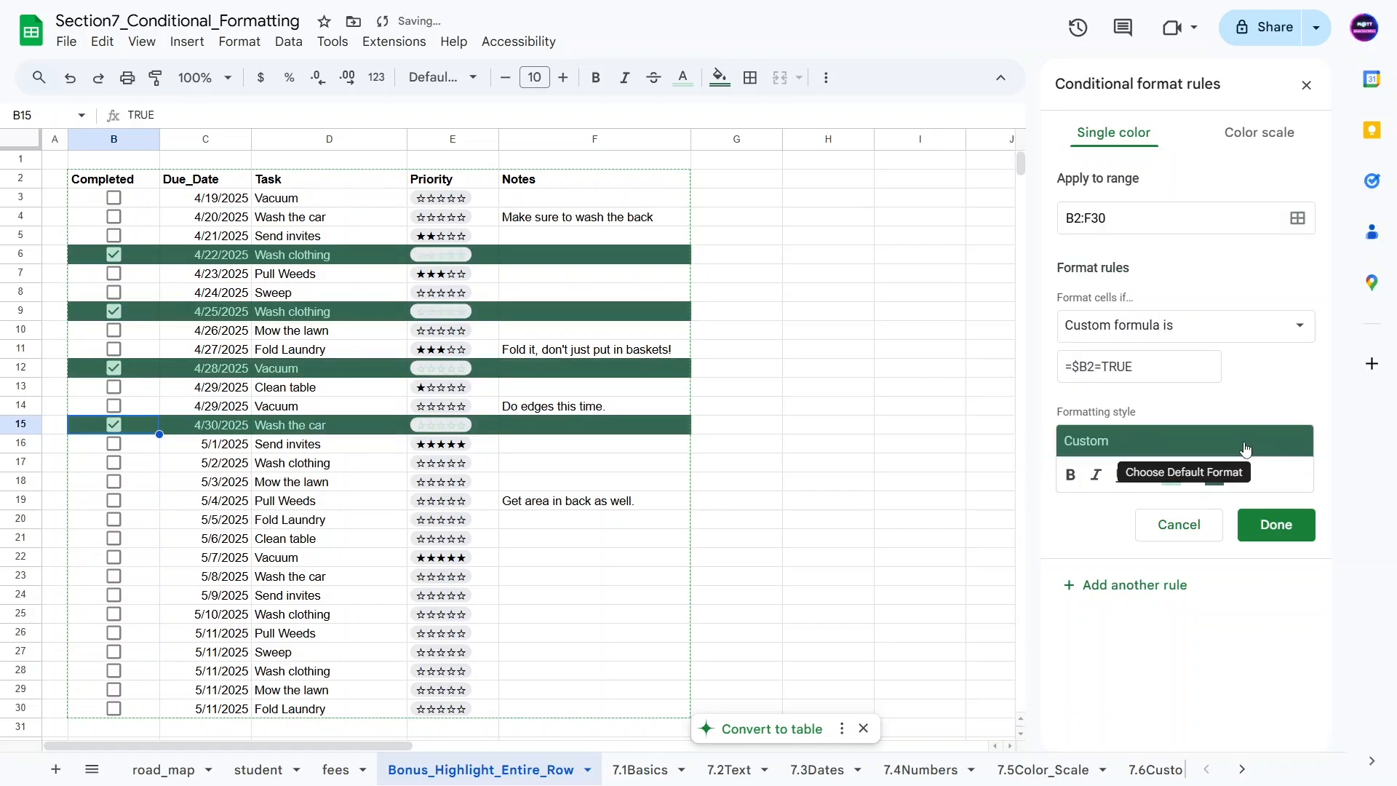
left_click(1177, 475)
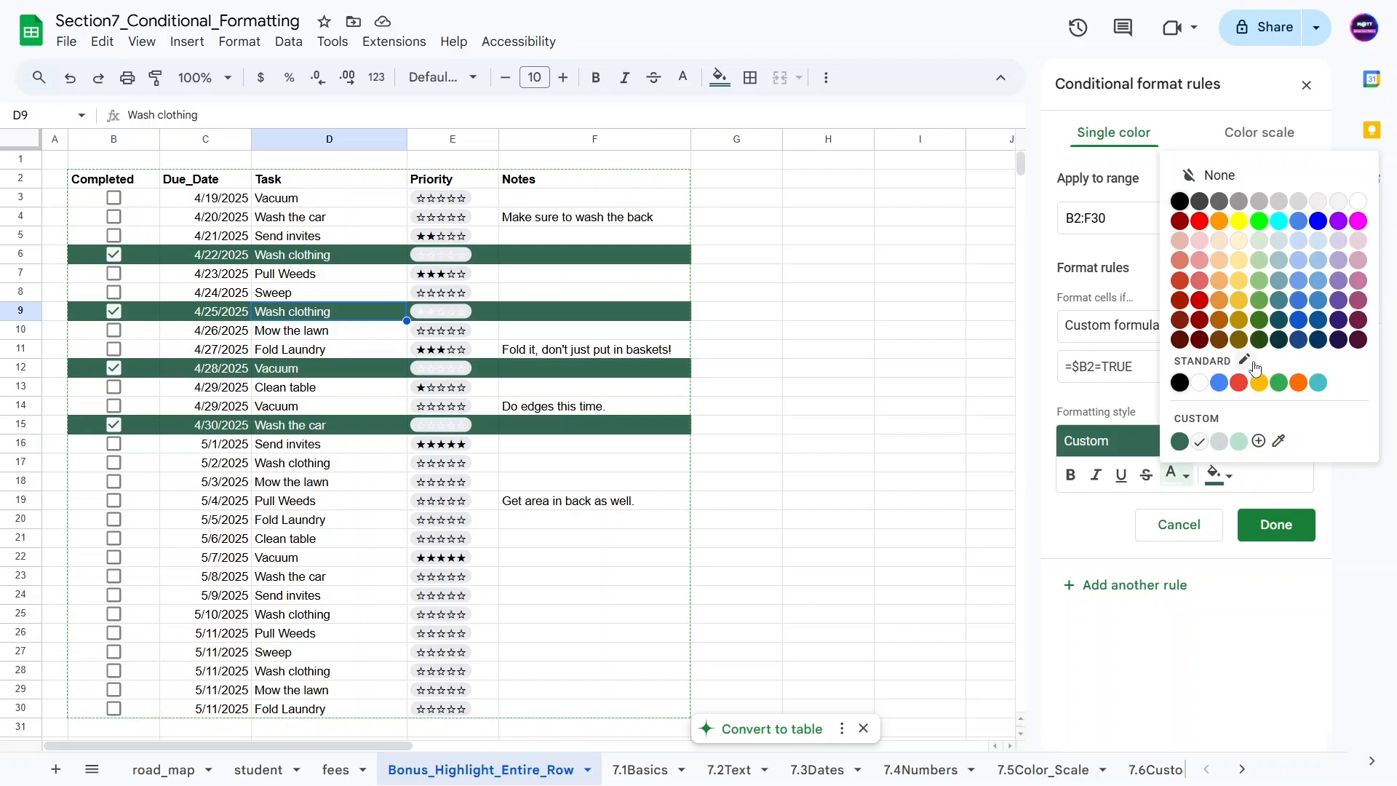
left_click(1259, 300)
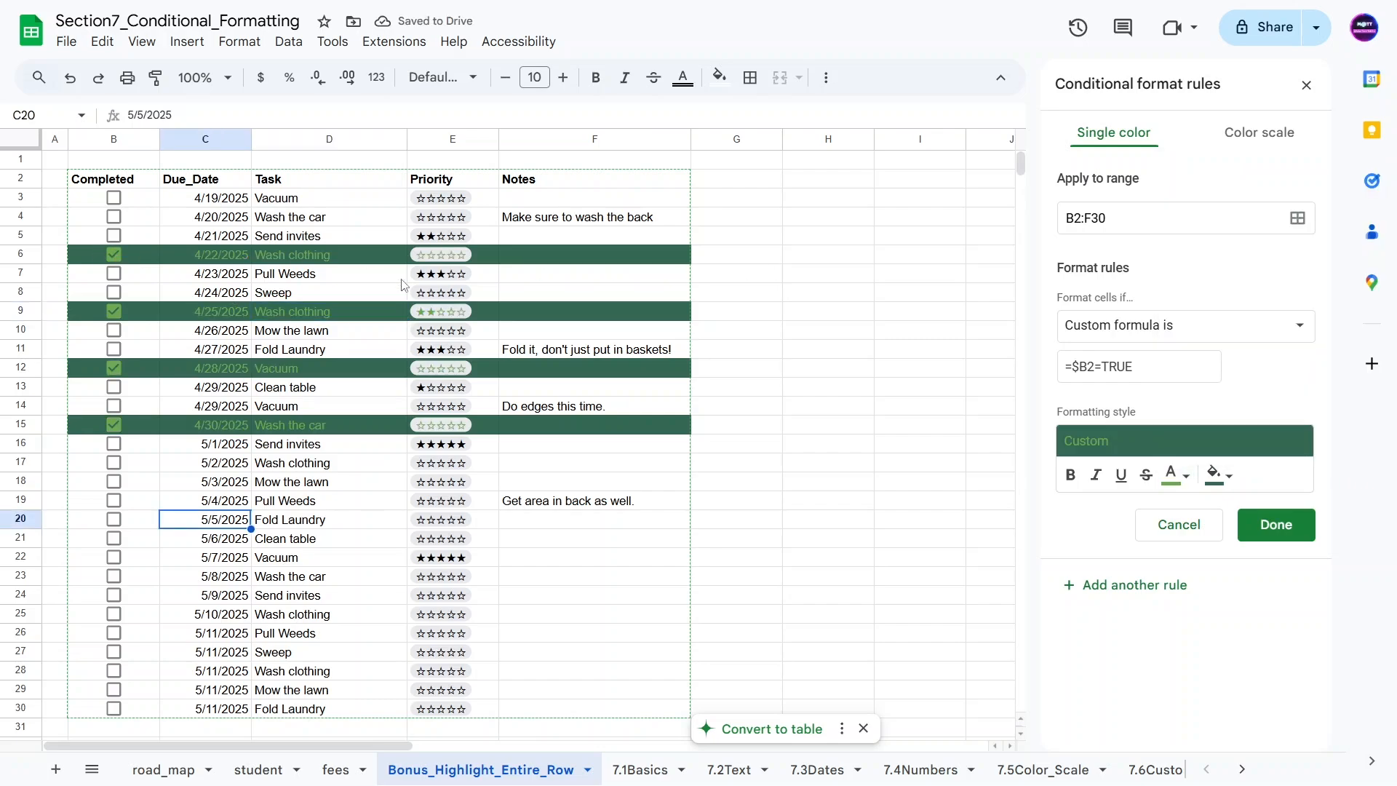
left_click(1277, 525)
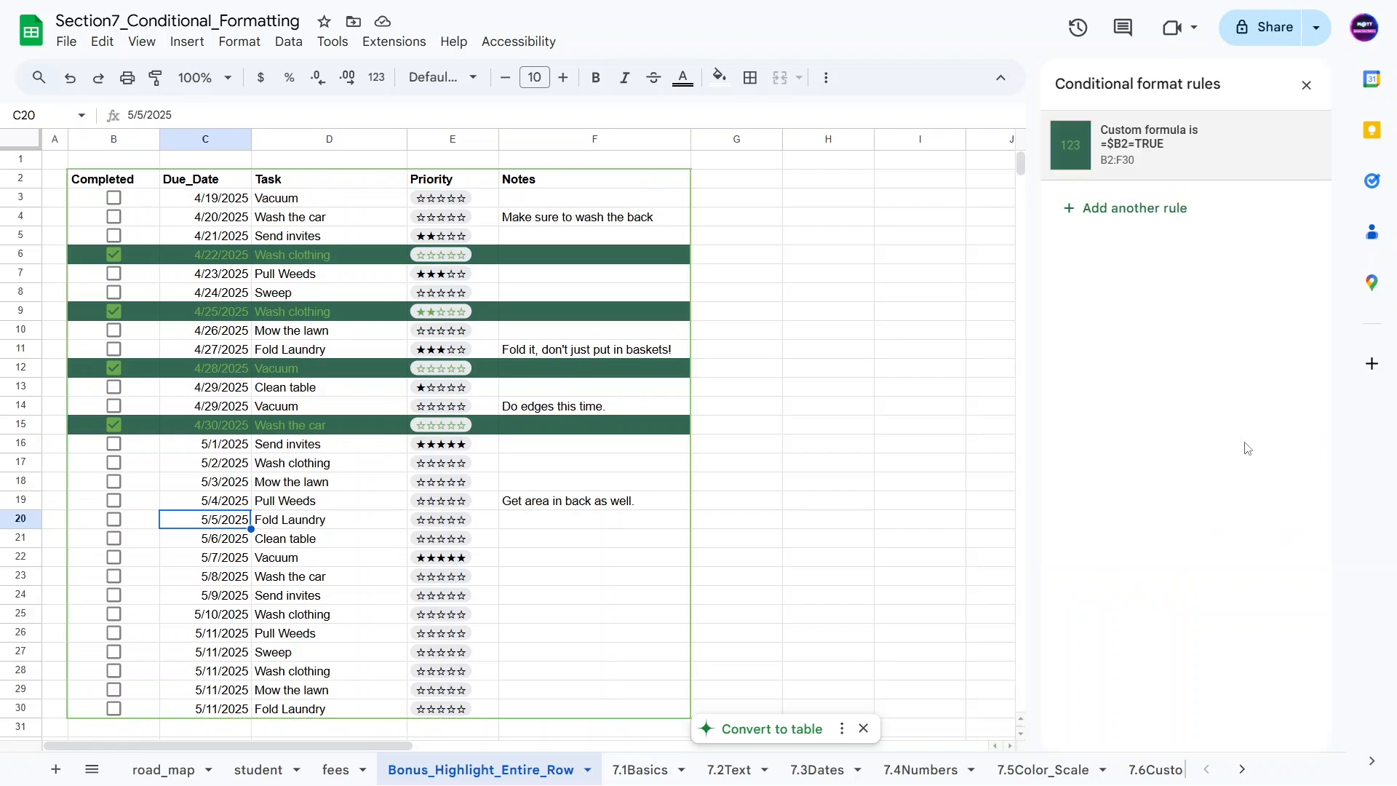
Step: Test the rule by toggling completion of the 5/1/2025 and 5/2/2025 tasks on and off, and unmark the 4/30/2025 task
left_click(114, 463)
left_click(114, 444)
left_click(114, 464)
left_click(115, 443)
left_click(115, 425)
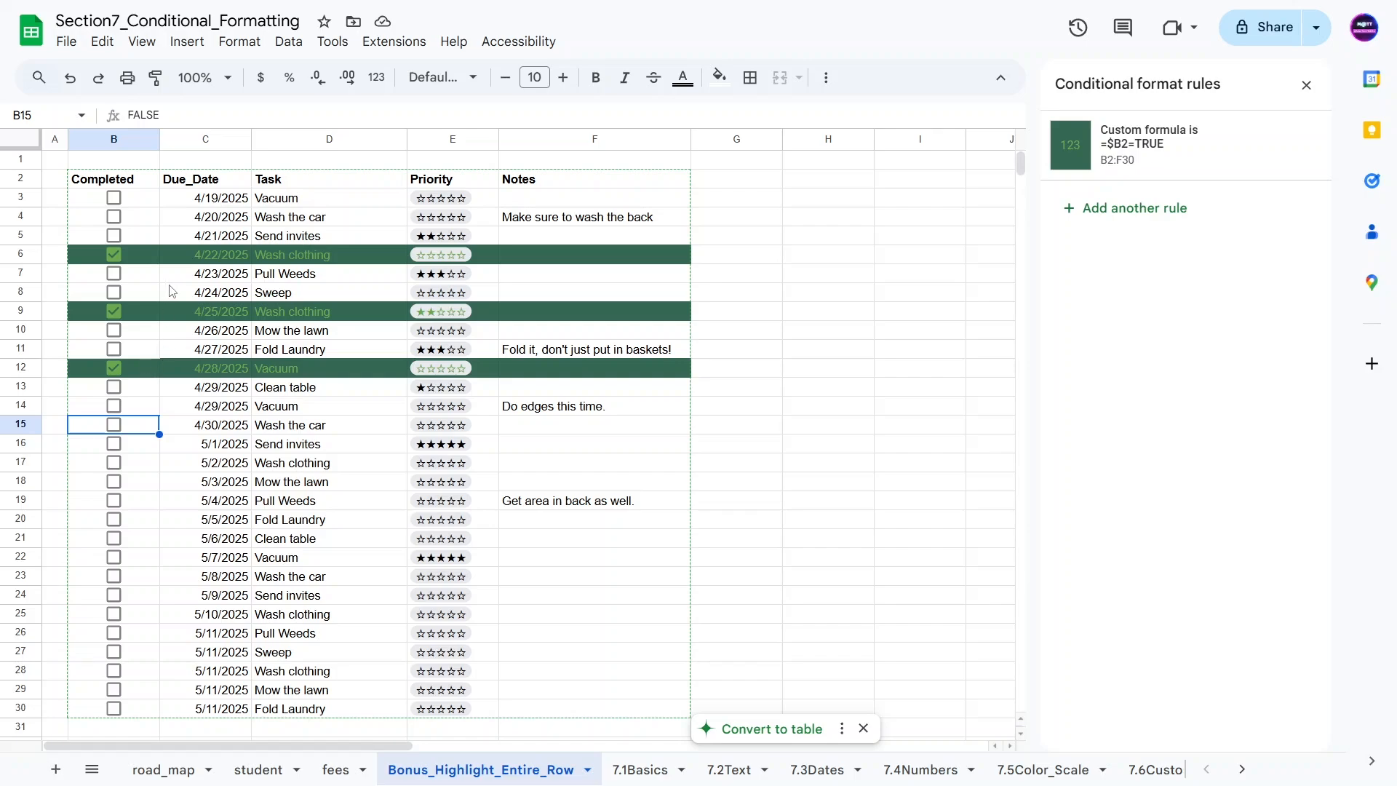
Step: Add a second rule for B2:F30 based on the completed-task rule, with the custom formula =$C2<TODAY()
left_click(1149, 144)
left_click(1098, 583)
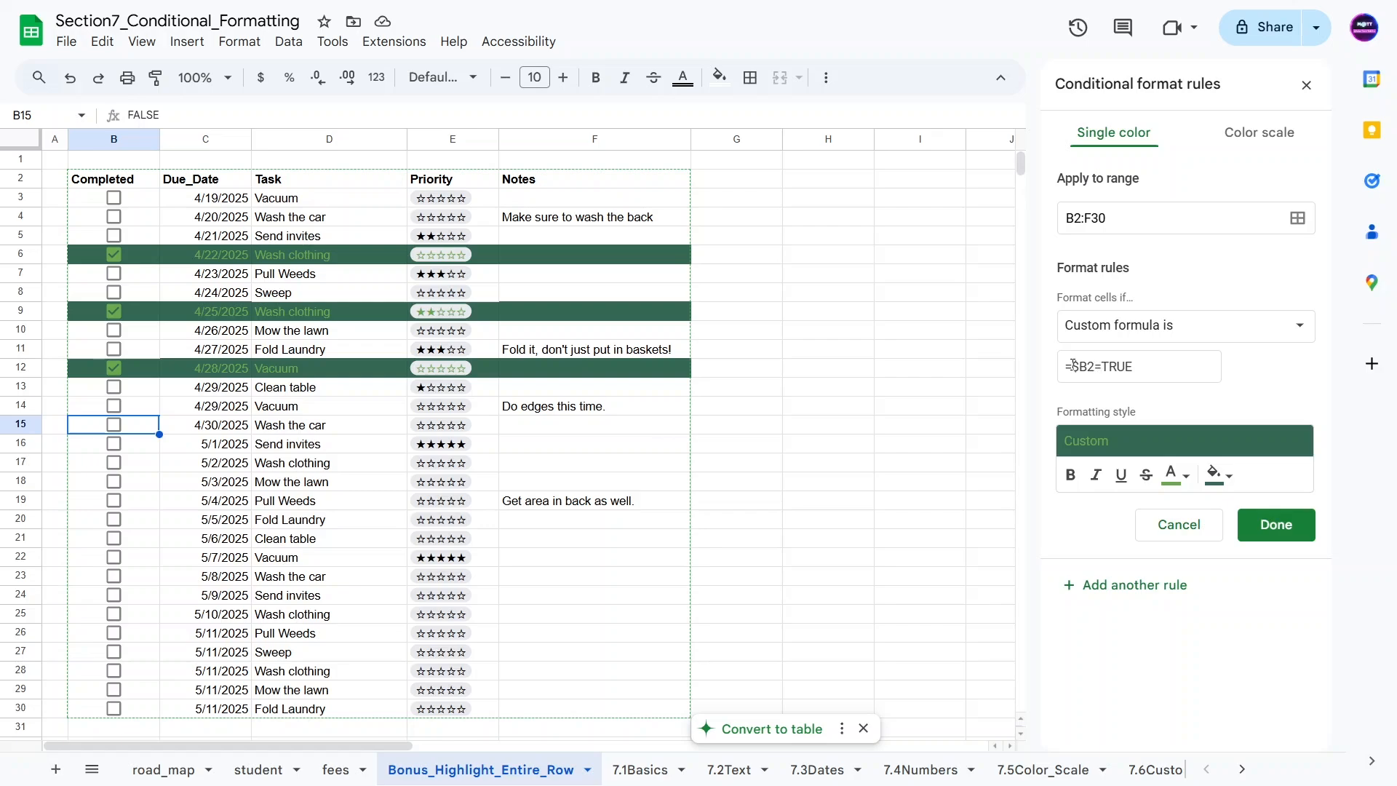
left_click_drag(1082, 366, 1085, 366)
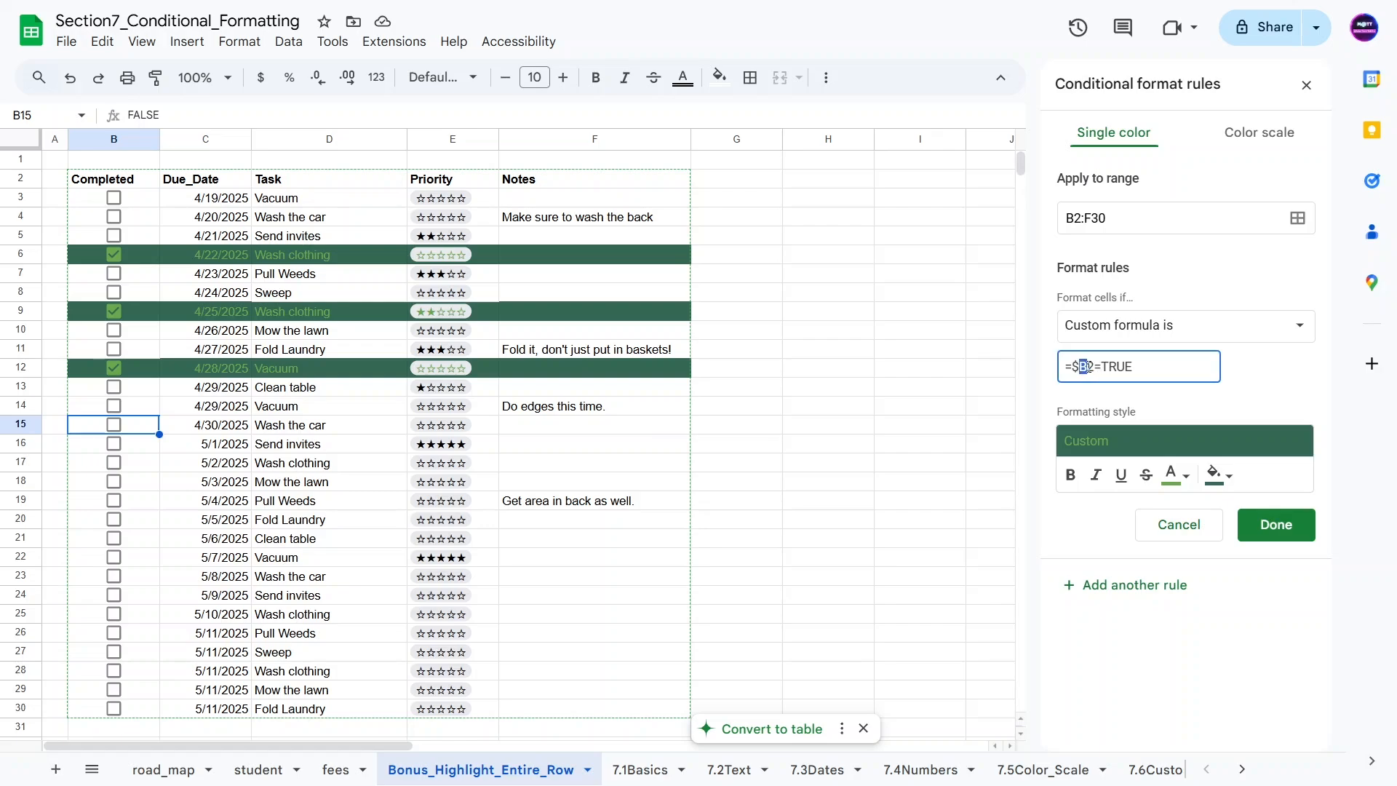
type("C")
left_click_drag(1105, 365, 1143, 364)
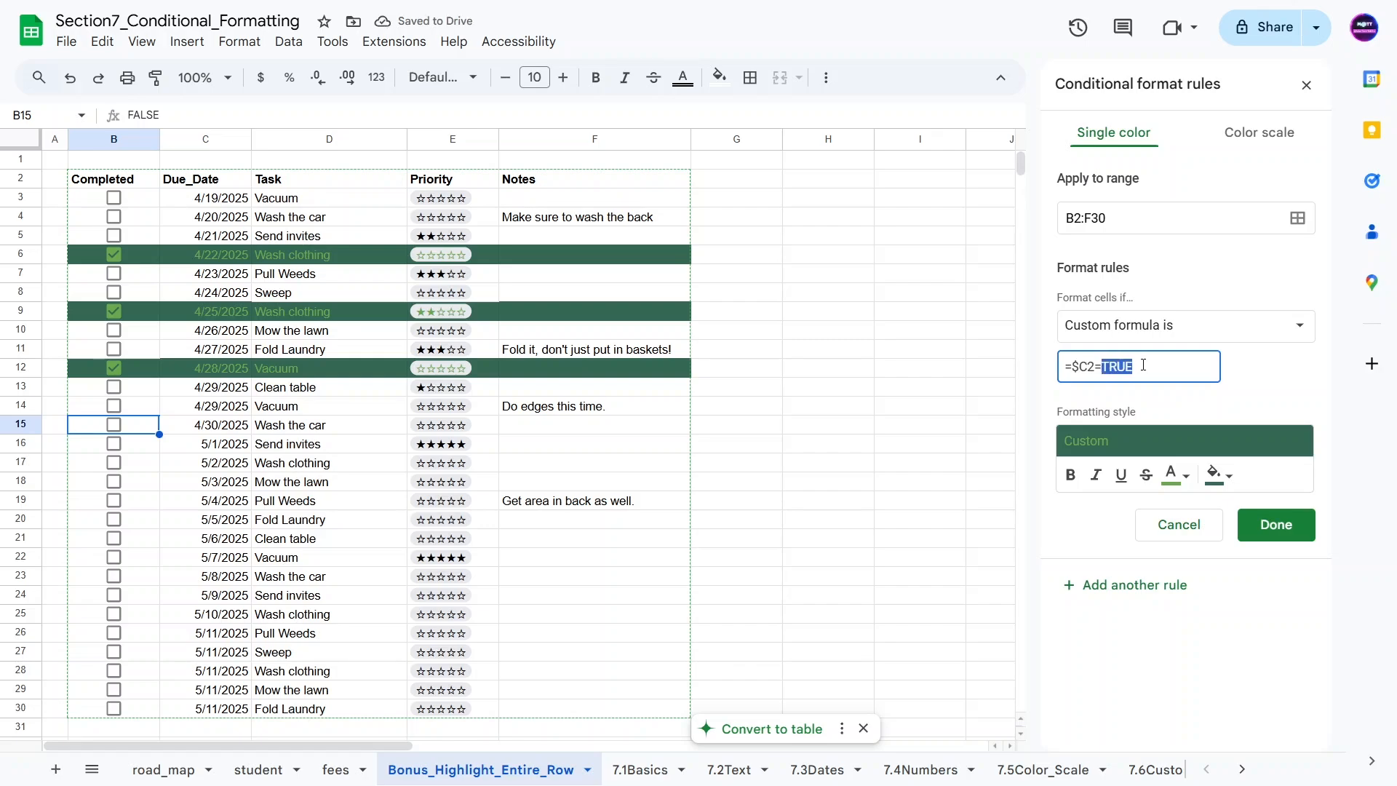
key("BackSpace")
key("BackSpace")
type(">")
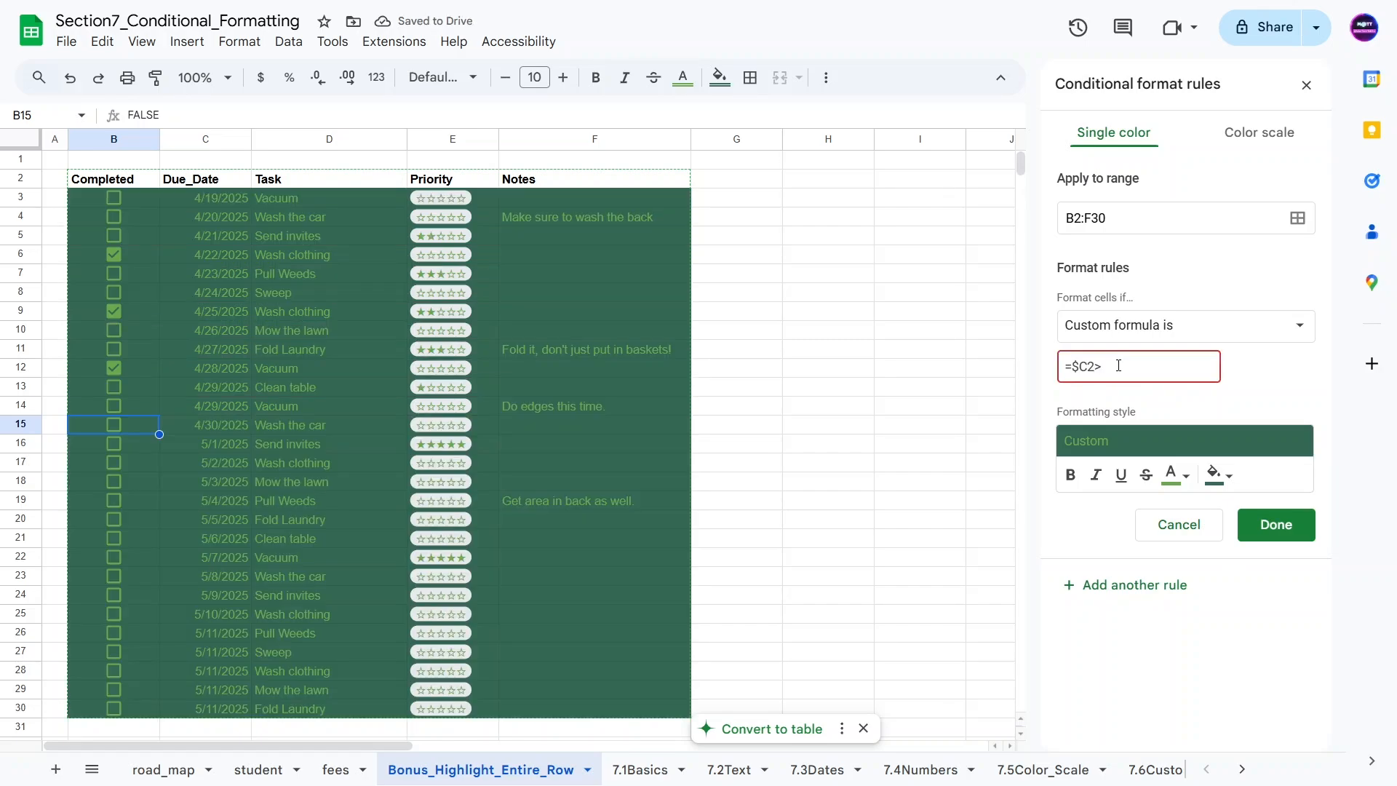
type("TODAY()")
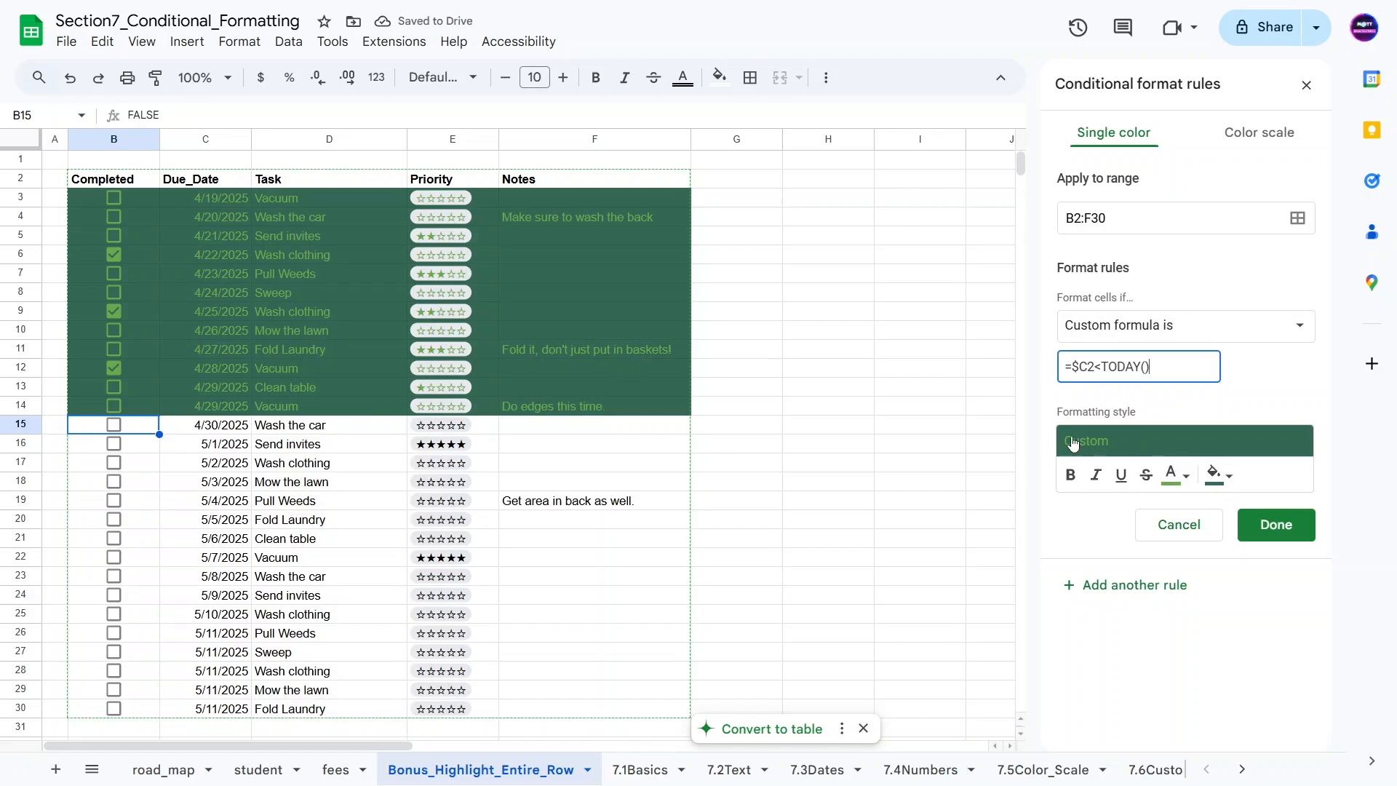
Step: Style the overdue-task rule with dark red text on a pale red fill, and save it
left_click(1174, 480)
left_click(1182, 268)
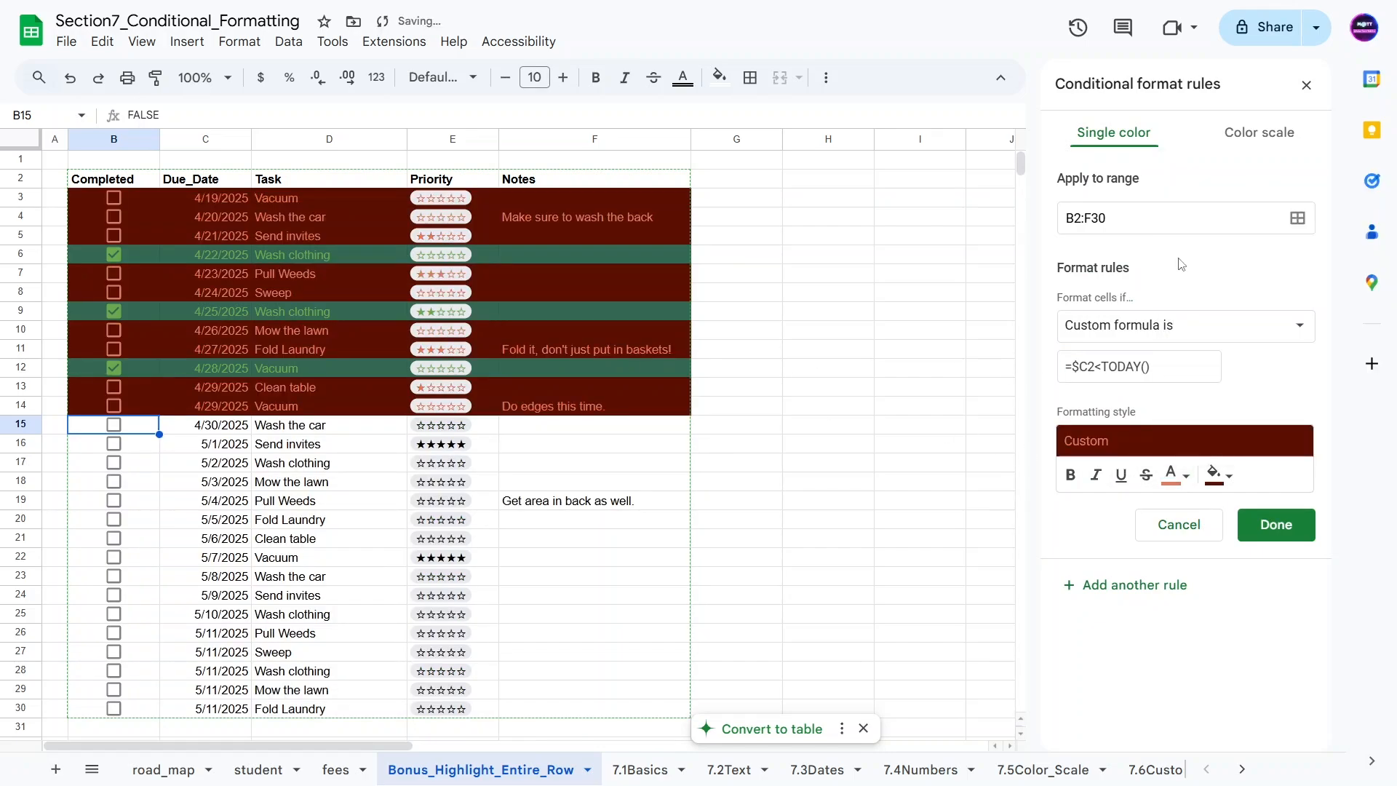
left_click(1173, 476)
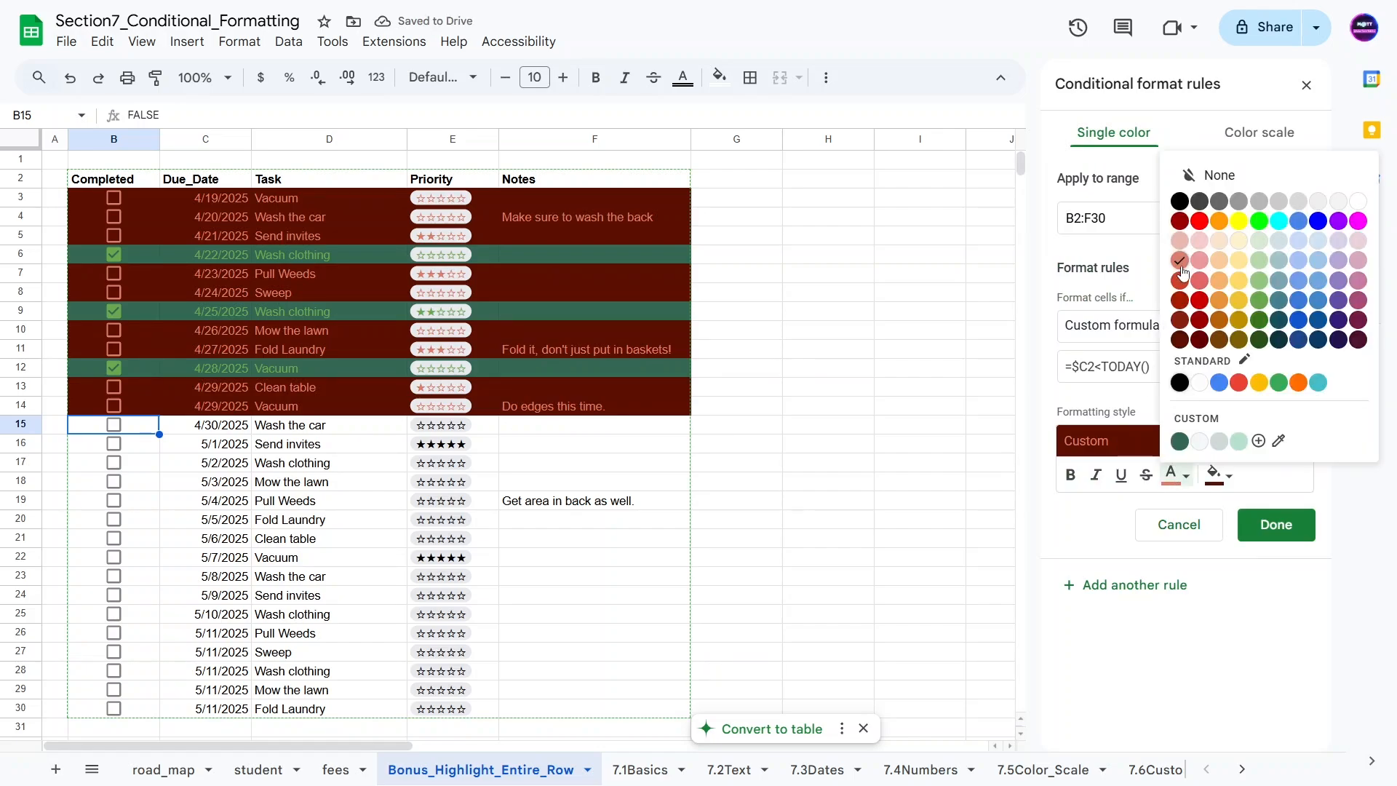
left_click(1201, 321)
left_click(1217, 475)
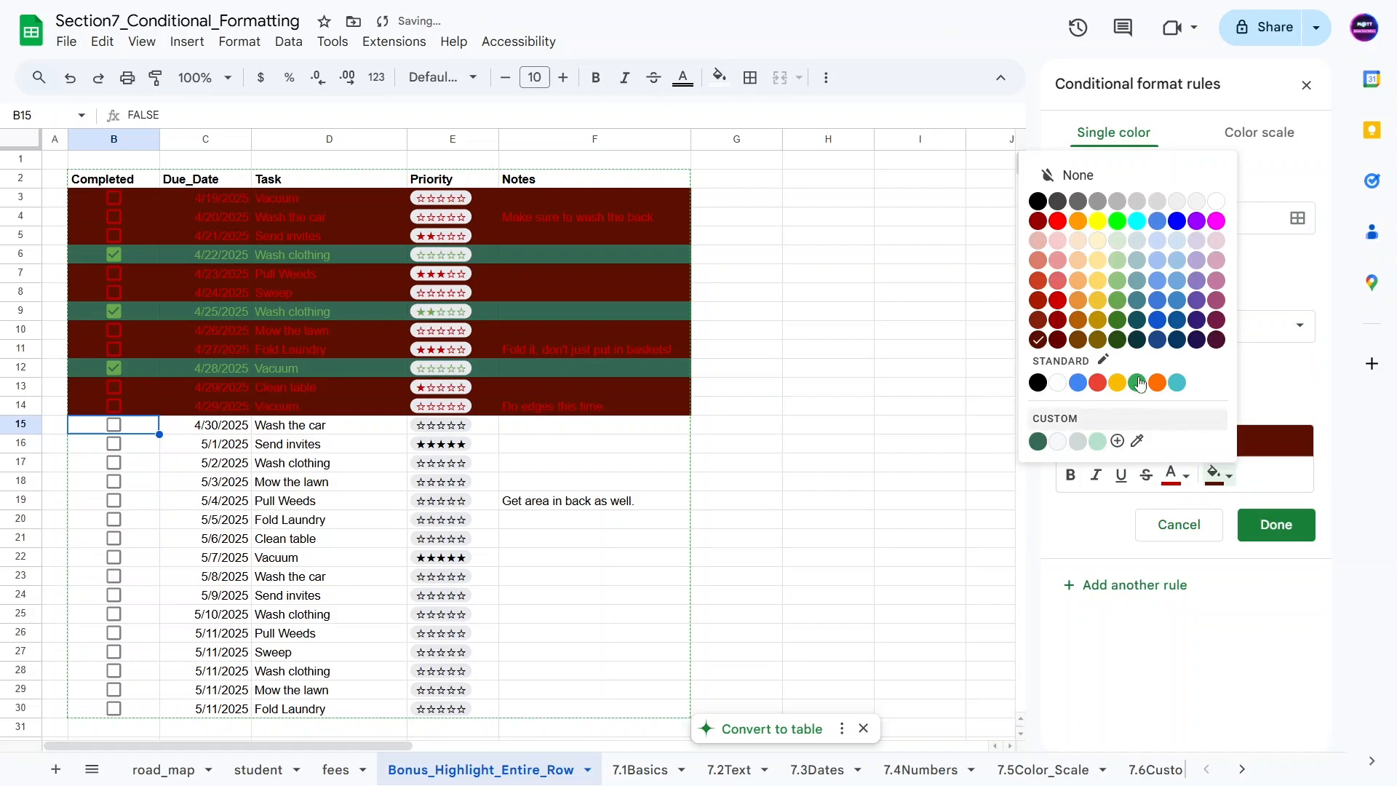
left_click(1038, 280)
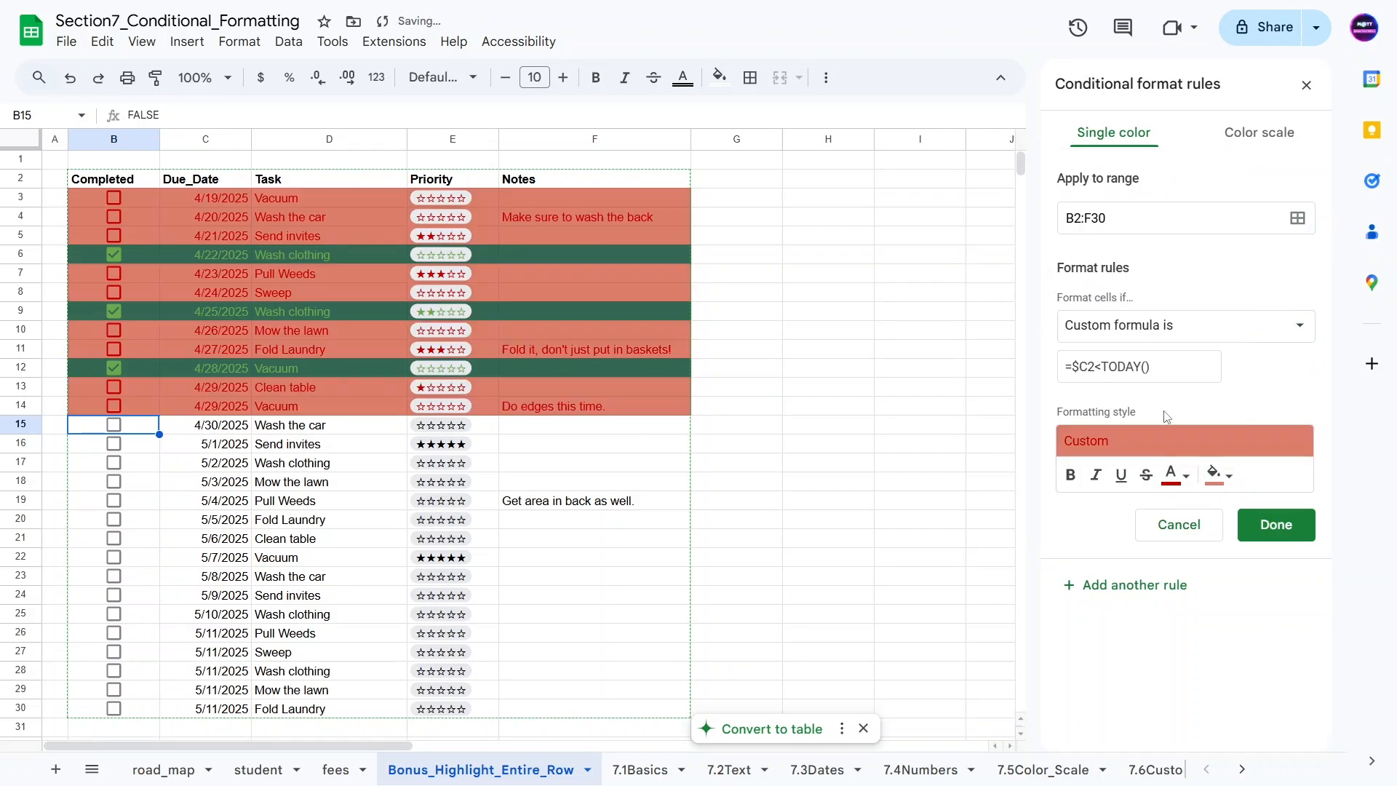
left_click(1218, 475)
left_click(1044, 242)
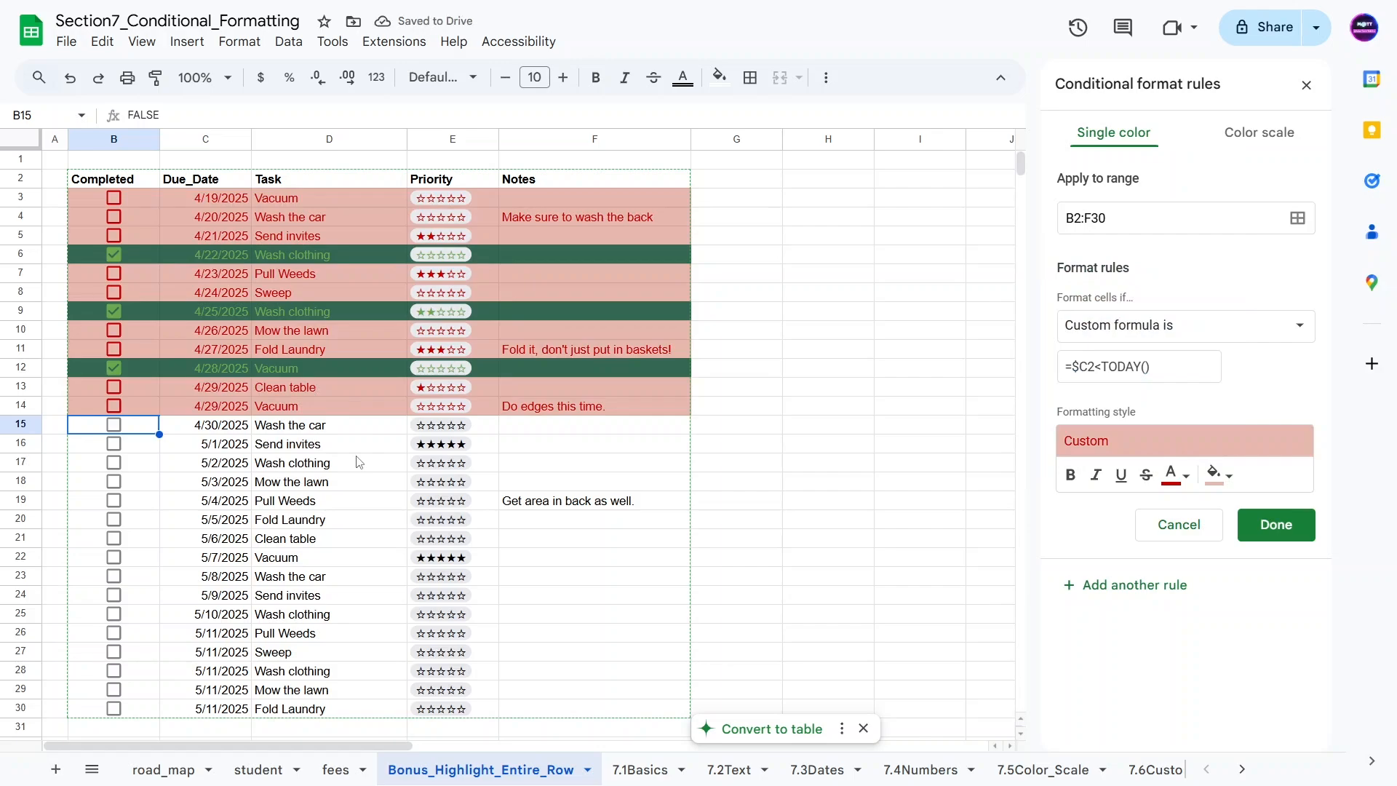
left_click(1276, 534)
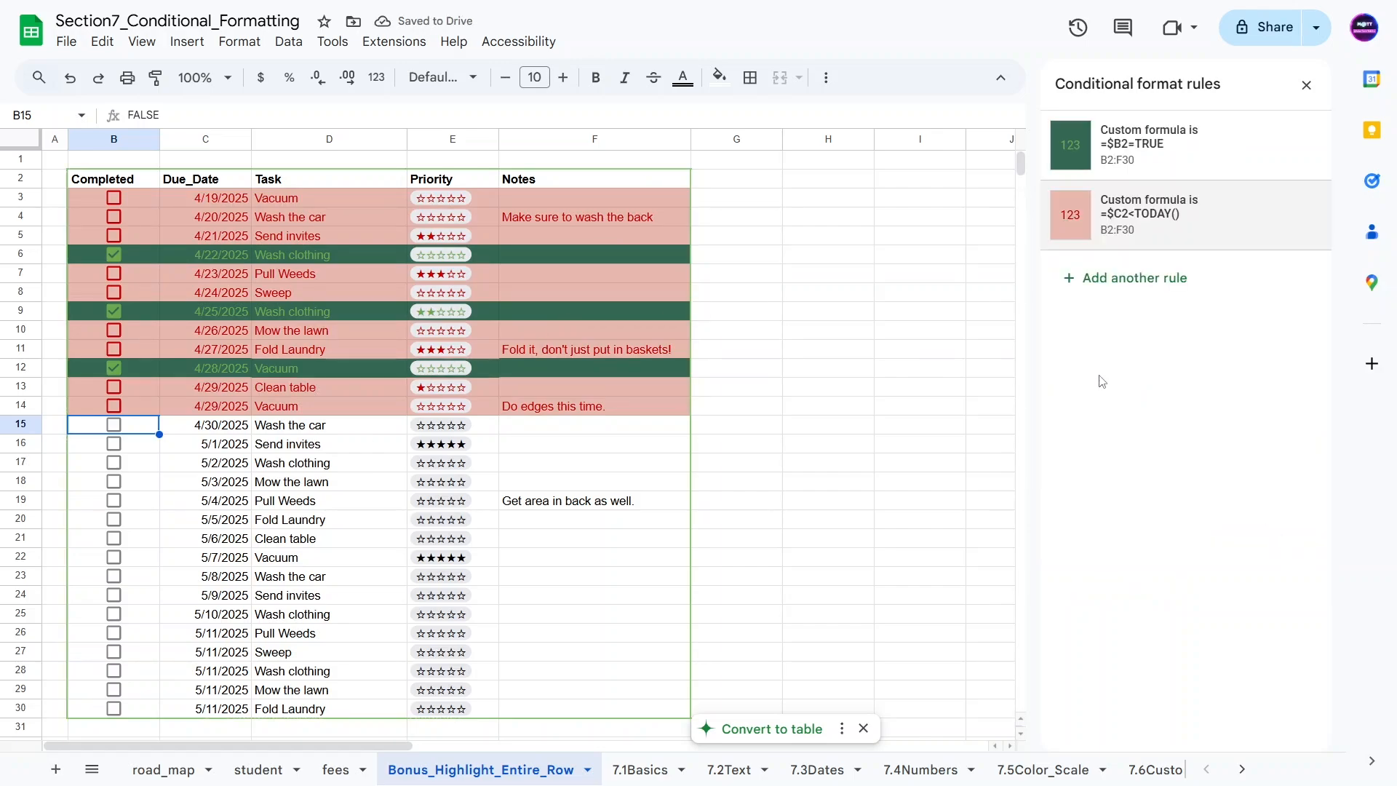
Step: Mark the 4/23/2025 task completed, and test rule priority by moving the completed-task rule below the overdue rule and back on top
left_click(113, 273)
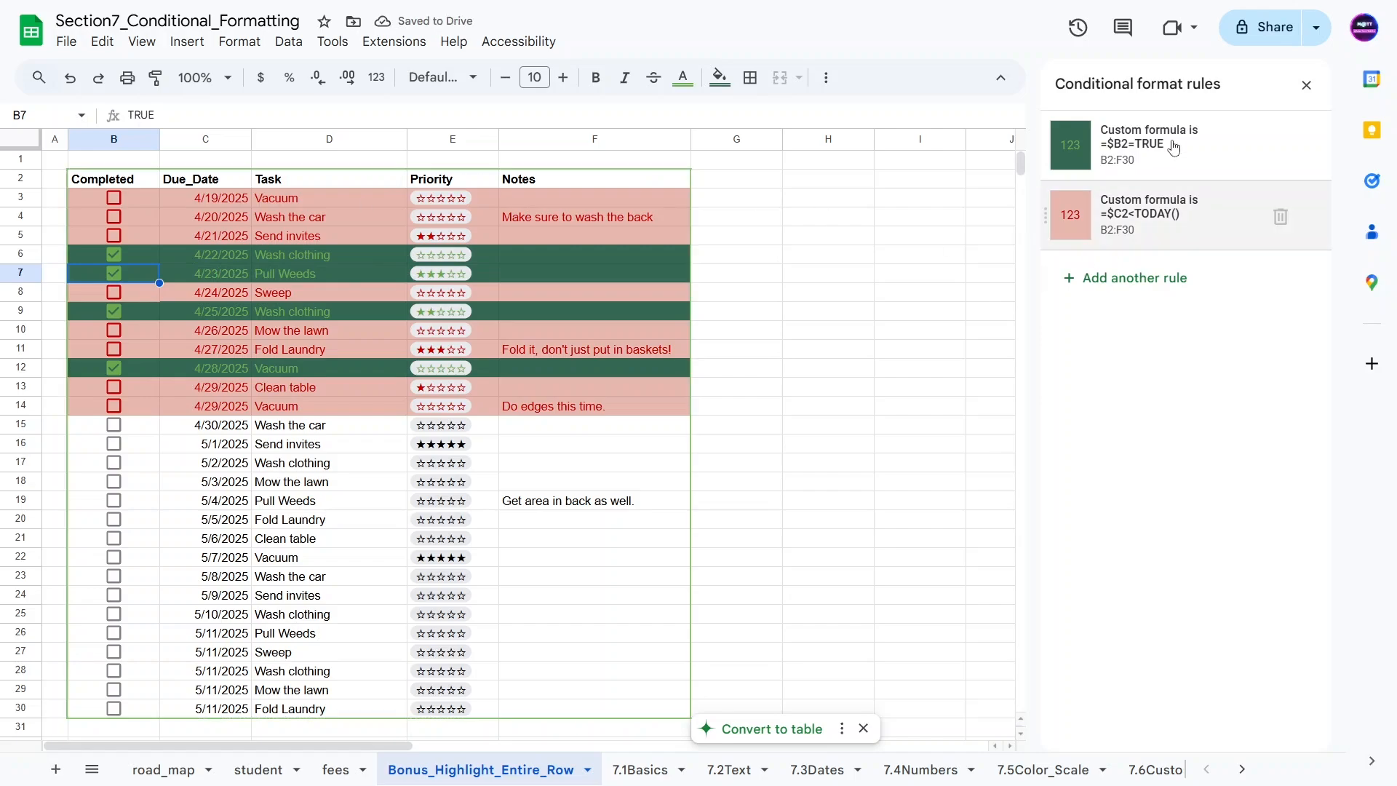
left_click_drag(1052, 147, 1046, 219)
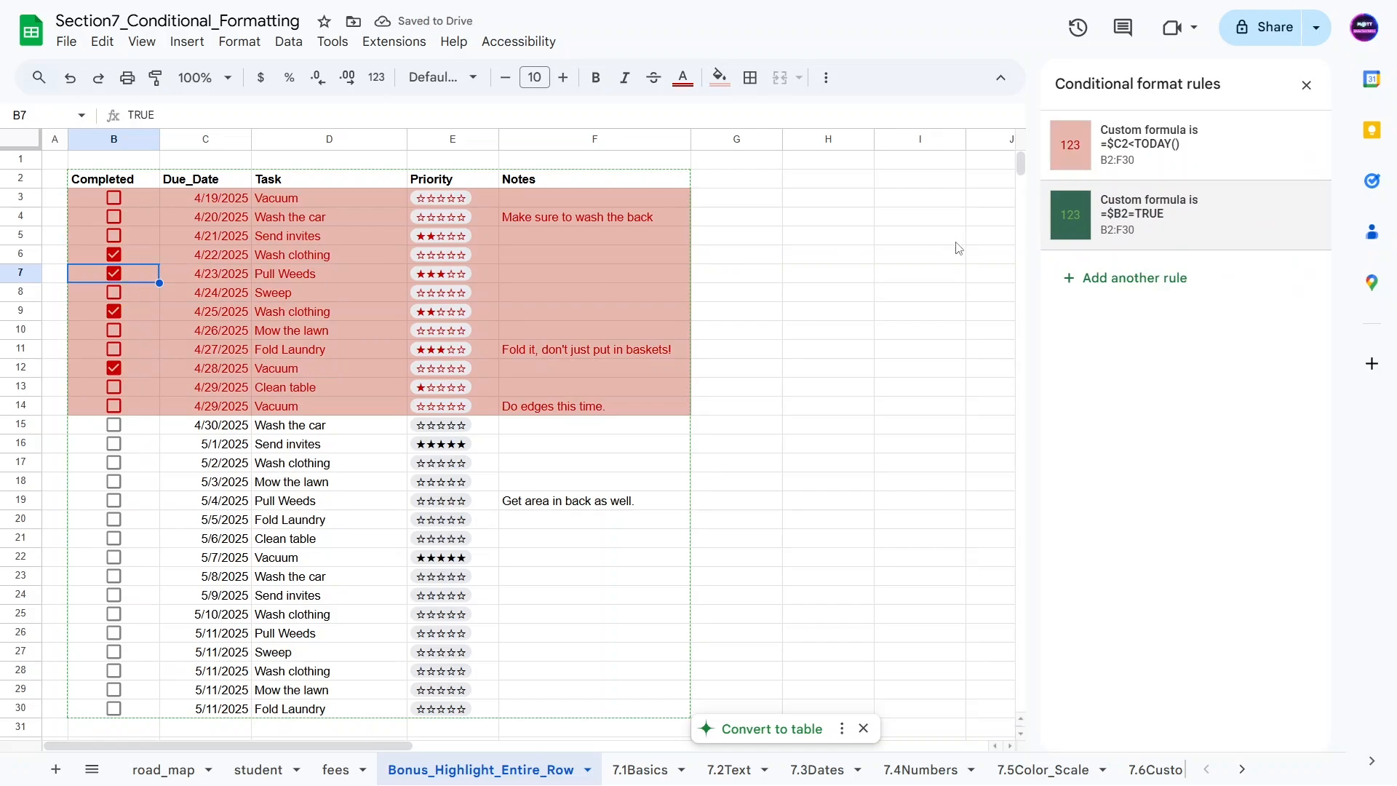
left_click_drag(1045, 217, 1045, 144)
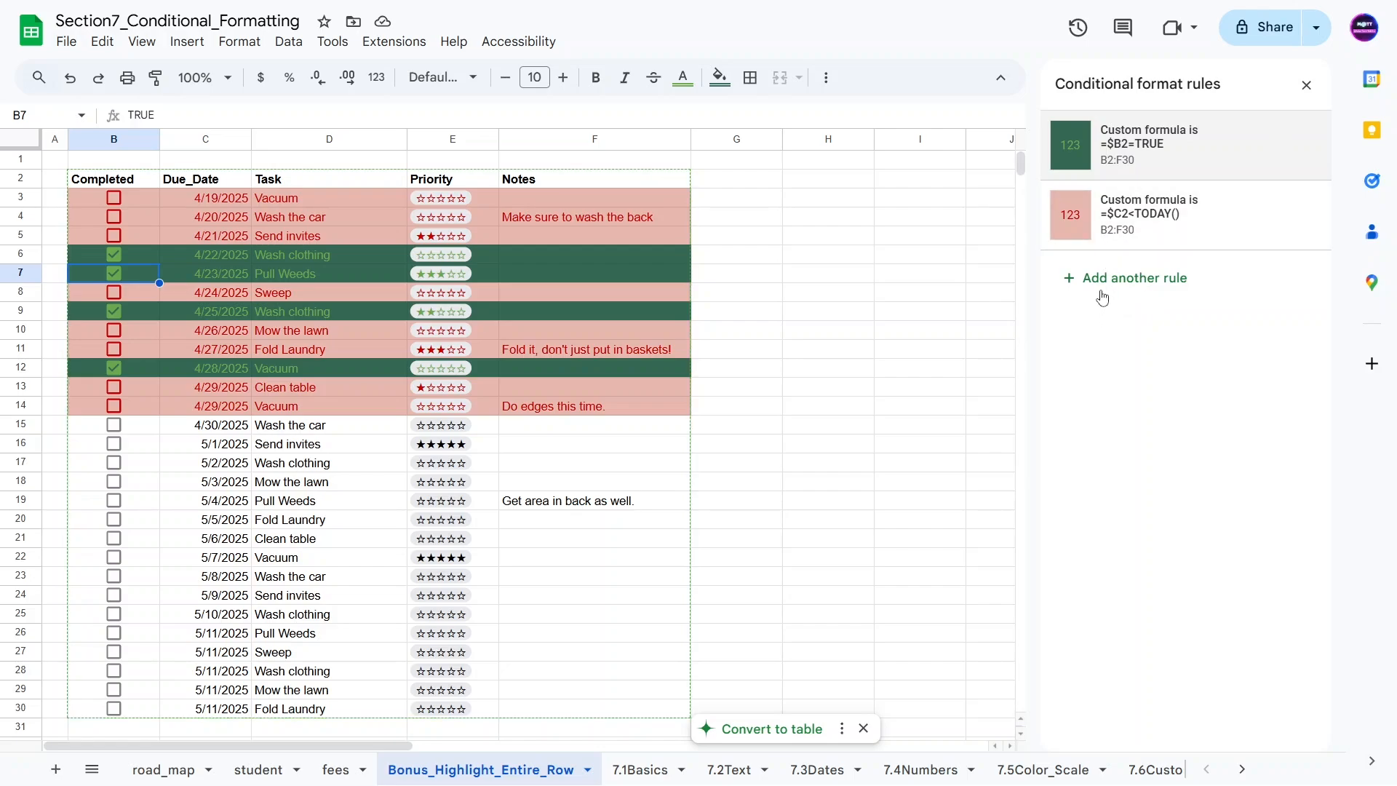
Step: Add a third rule for B2:F30 based on the completed-task rule, with the custom formula =$C2=TODAY()
left_click(1167, 161)
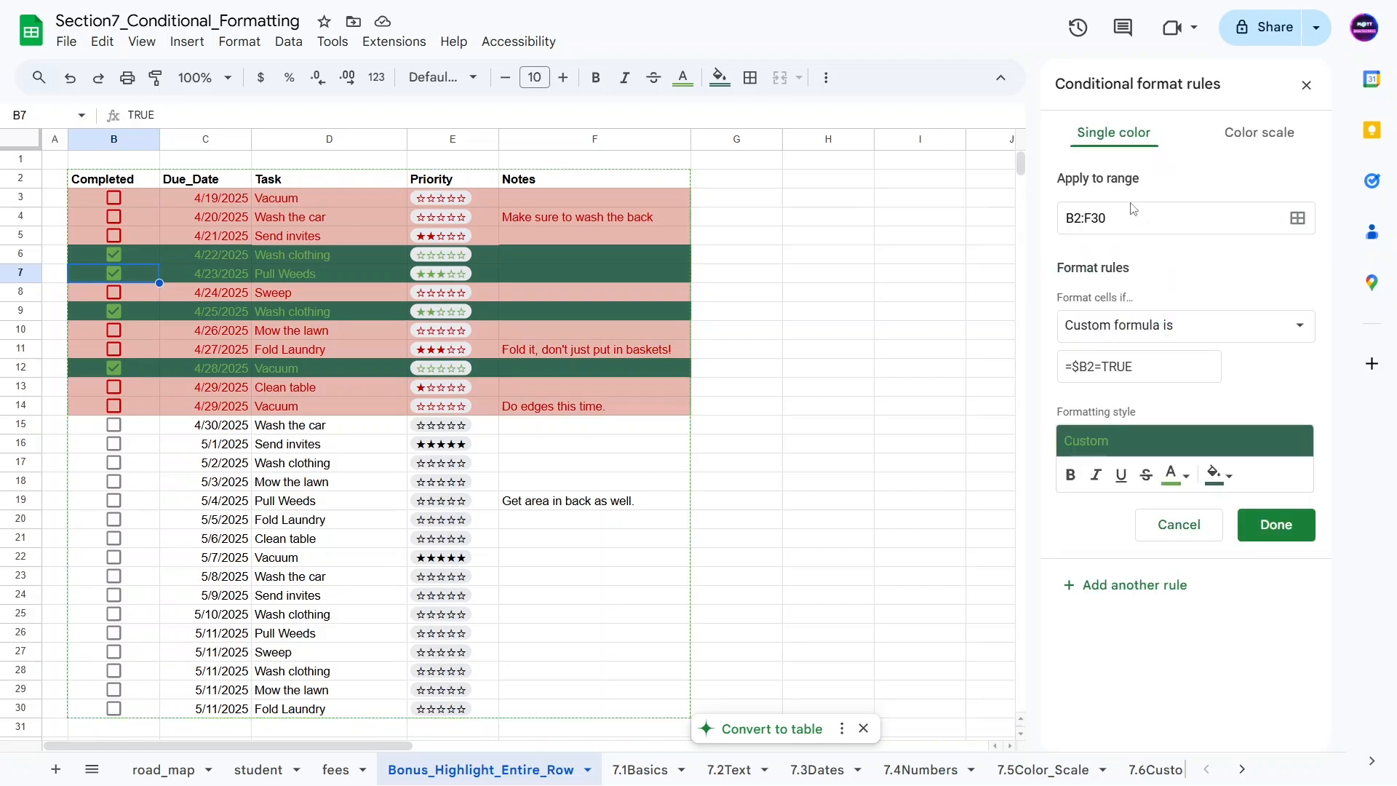
left_click(1117, 588)
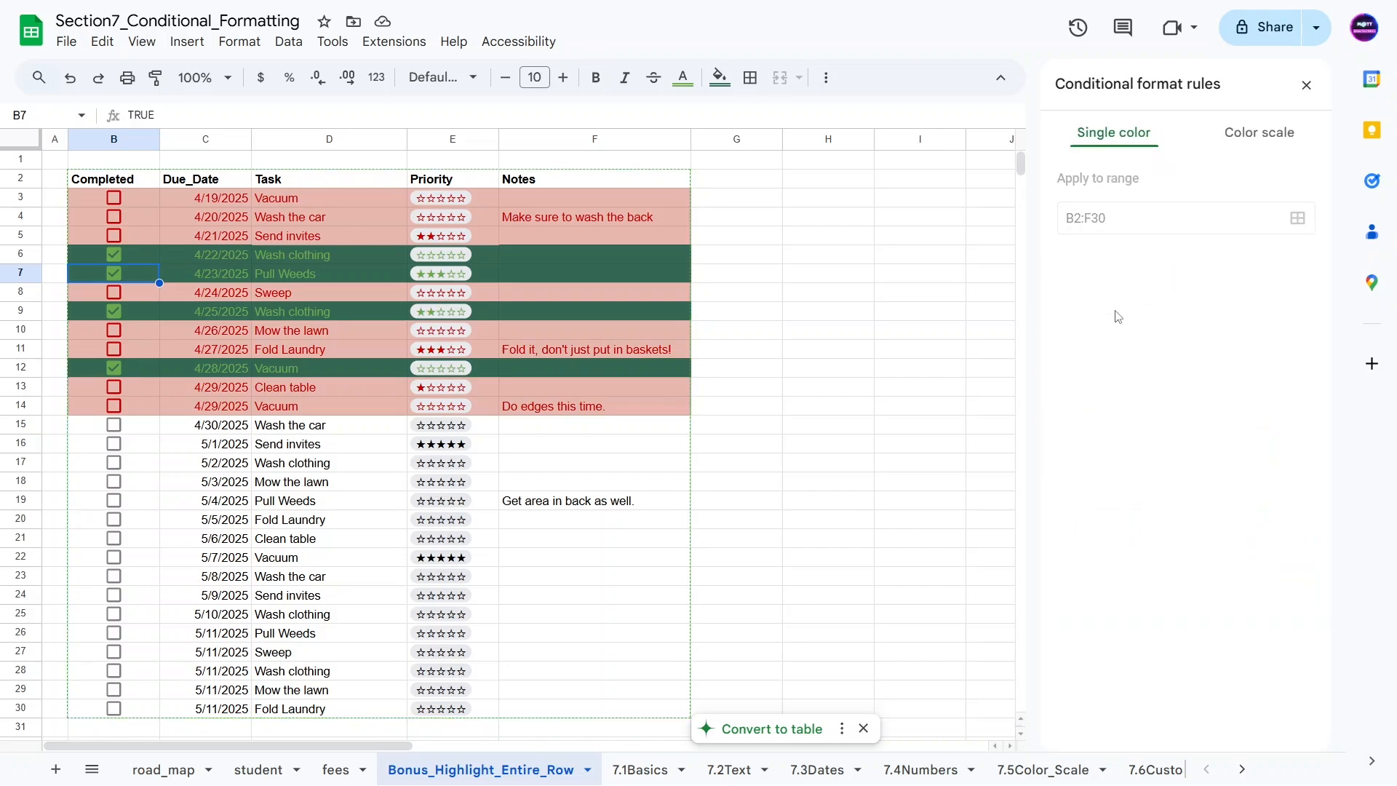
left_click(1082, 370)
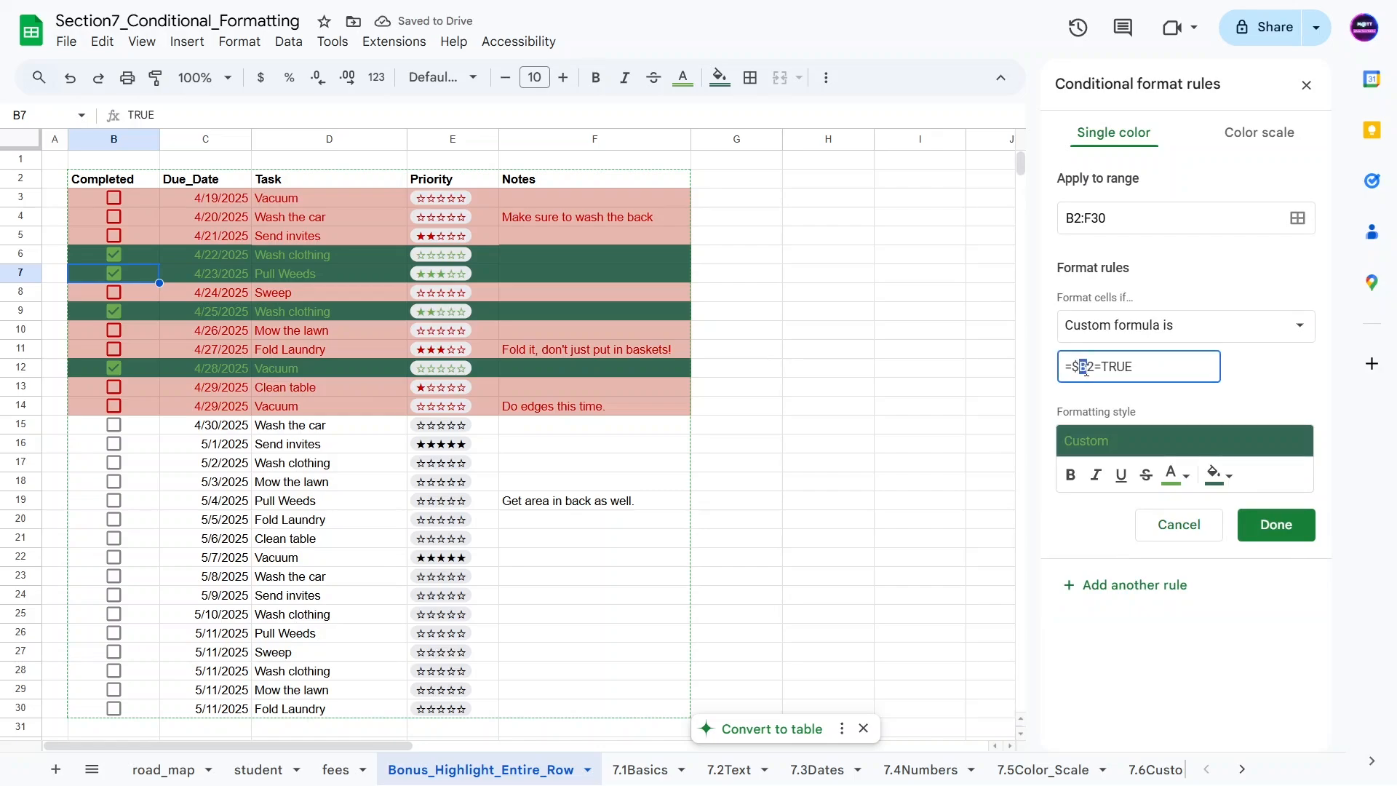
type("C")
left_click_drag(1103, 368, 1151, 367)
type("T")
Step: Style the due-today rule with medium blue text on a light blue fill, and save it
left_click(1211, 476)
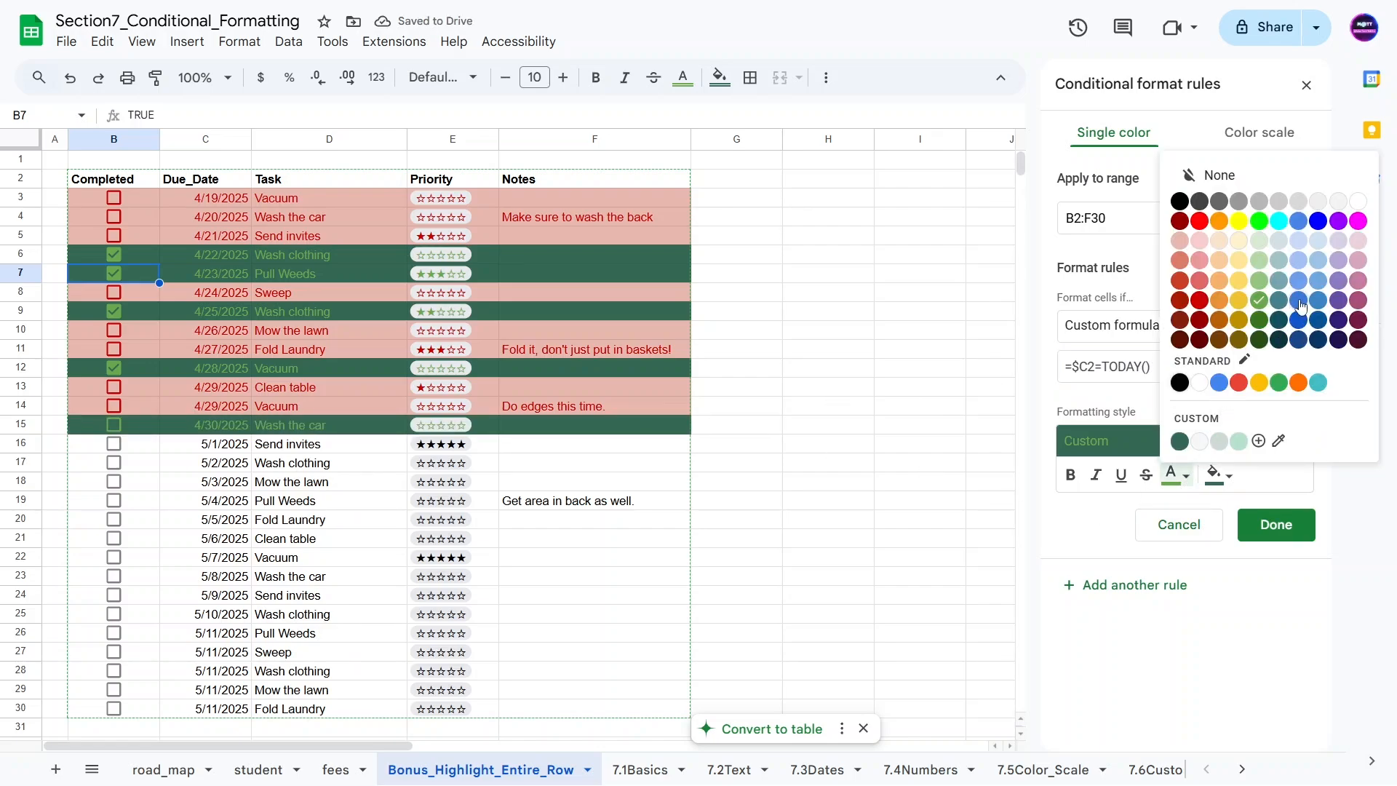
left_click(1301, 304)
left_click(1216, 477)
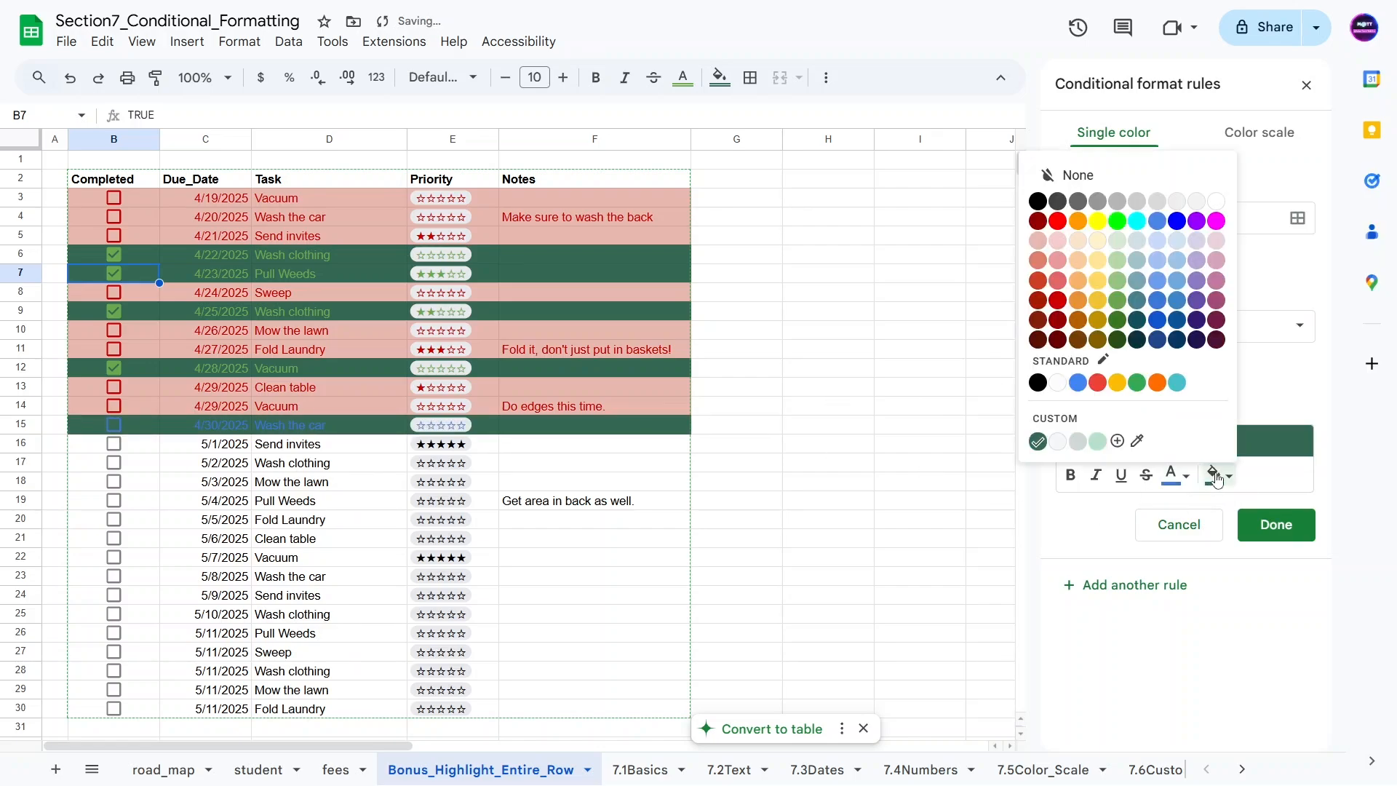
left_click(1158, 241)
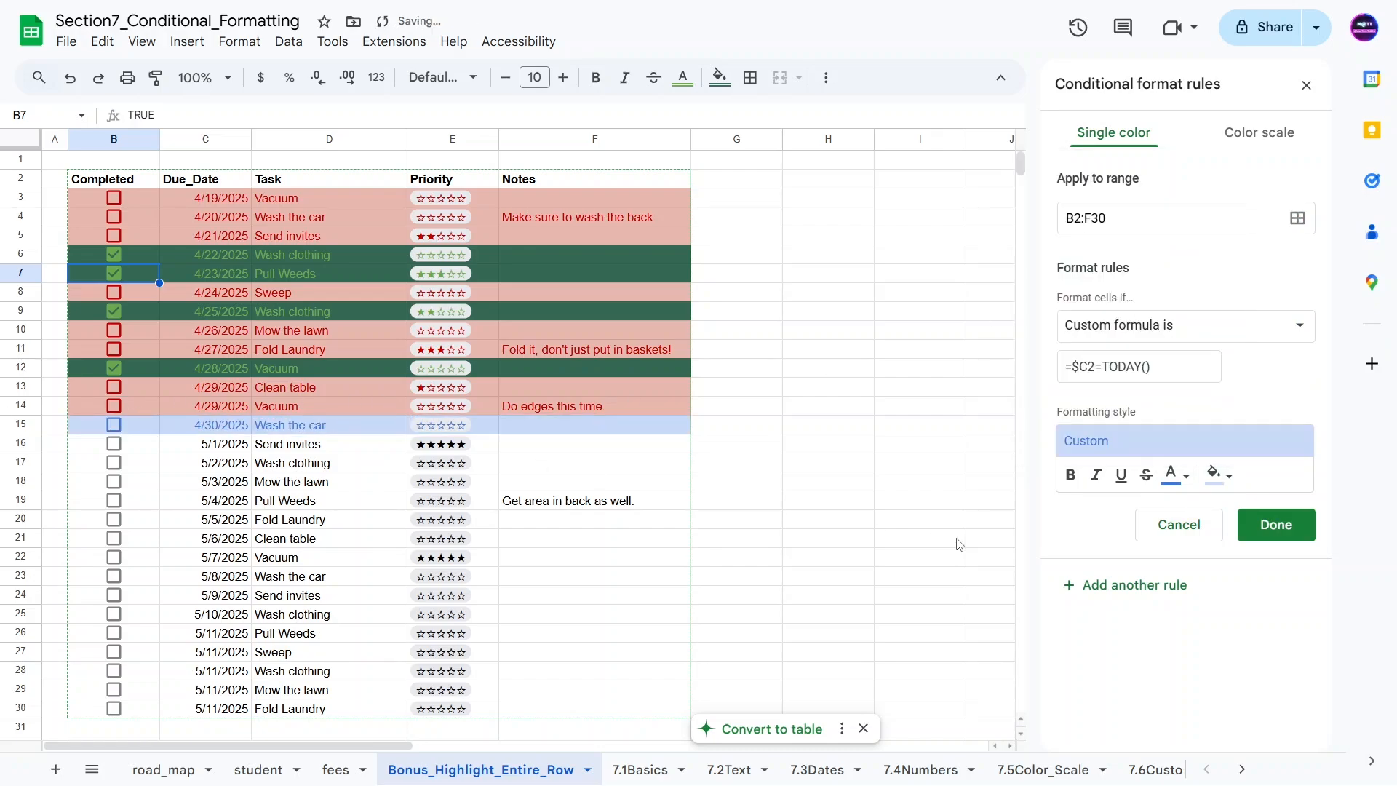
left_click(1276, 524)
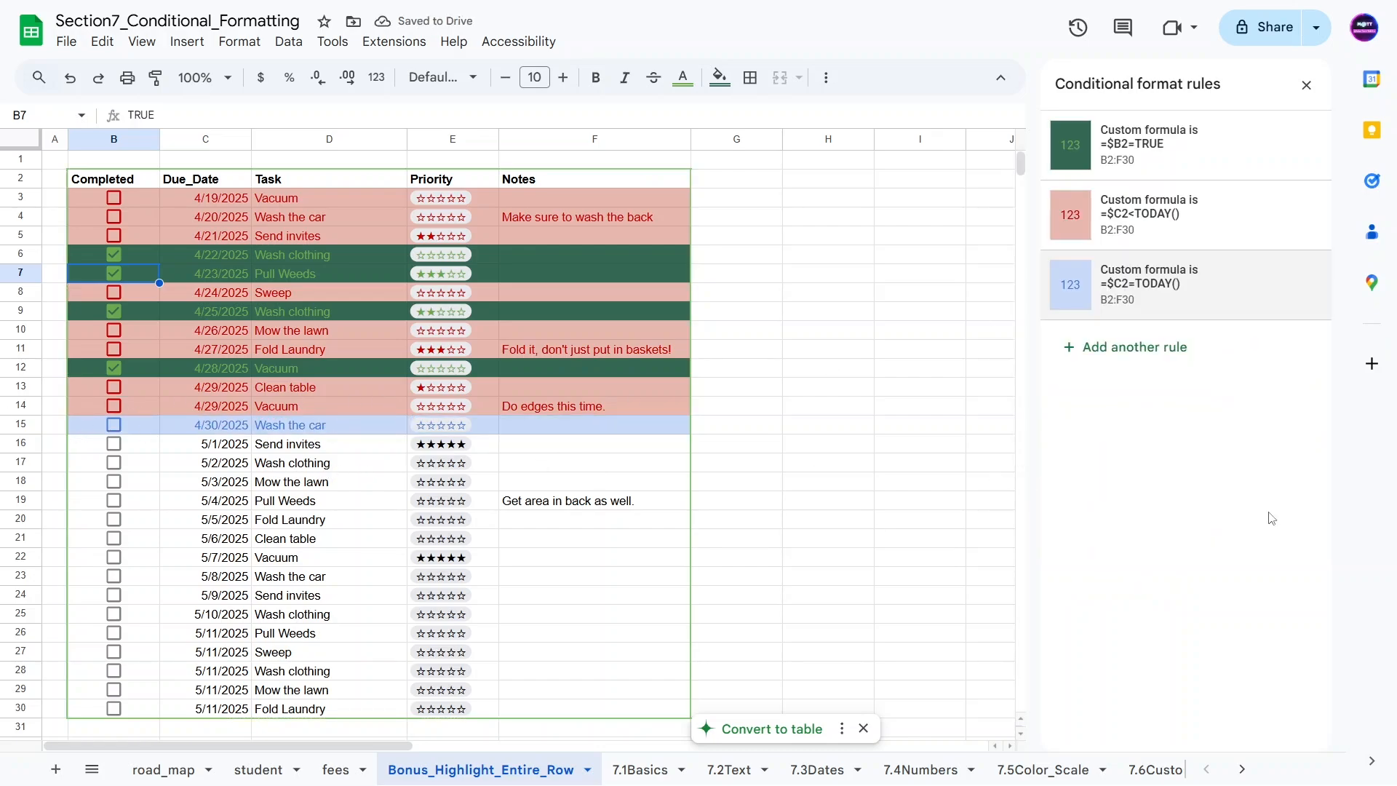
Step: Test the due-today rule at top priority by marking the 4/30/2025 task completed, and place it between the completed and overdue rules
left_click_drag(1051, 285, 1051, 145)
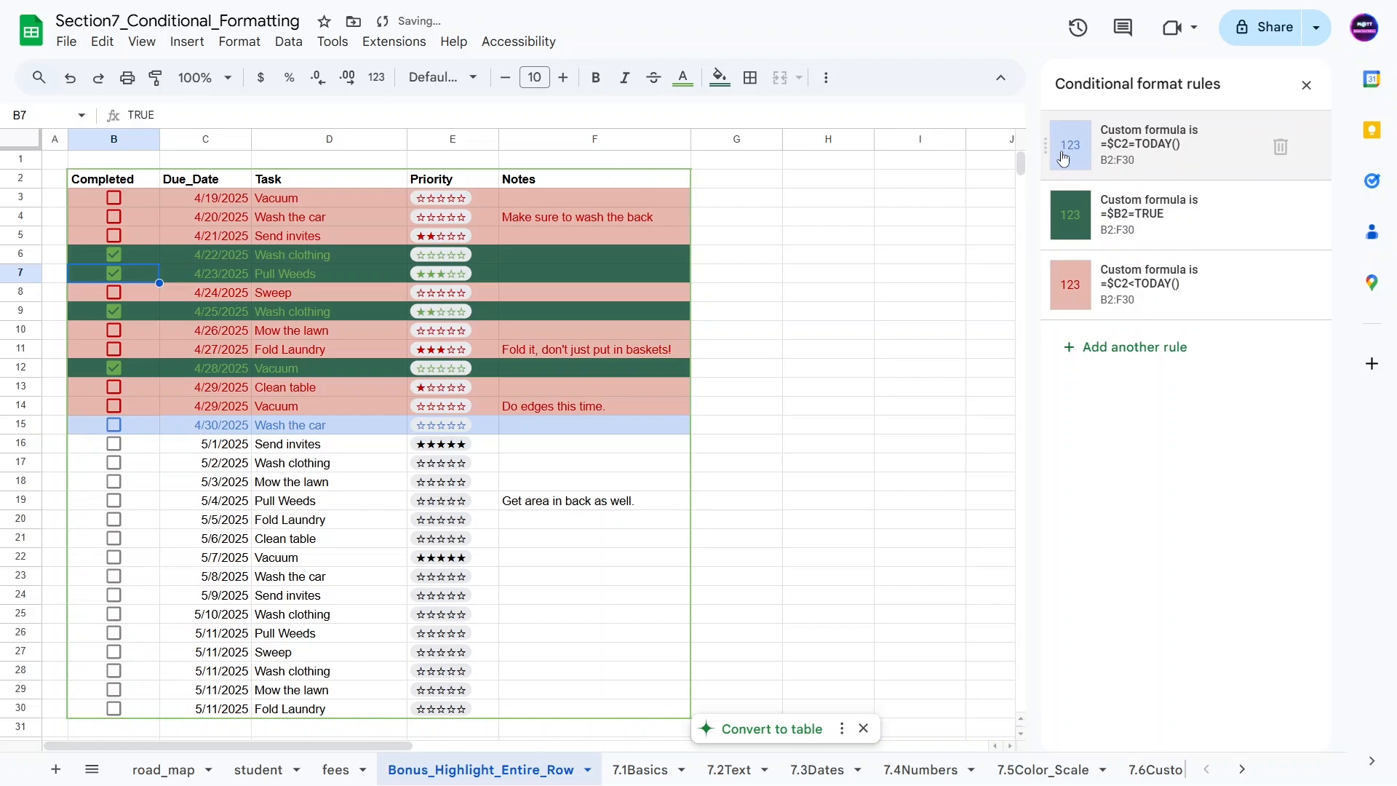
left_click(115, 426)
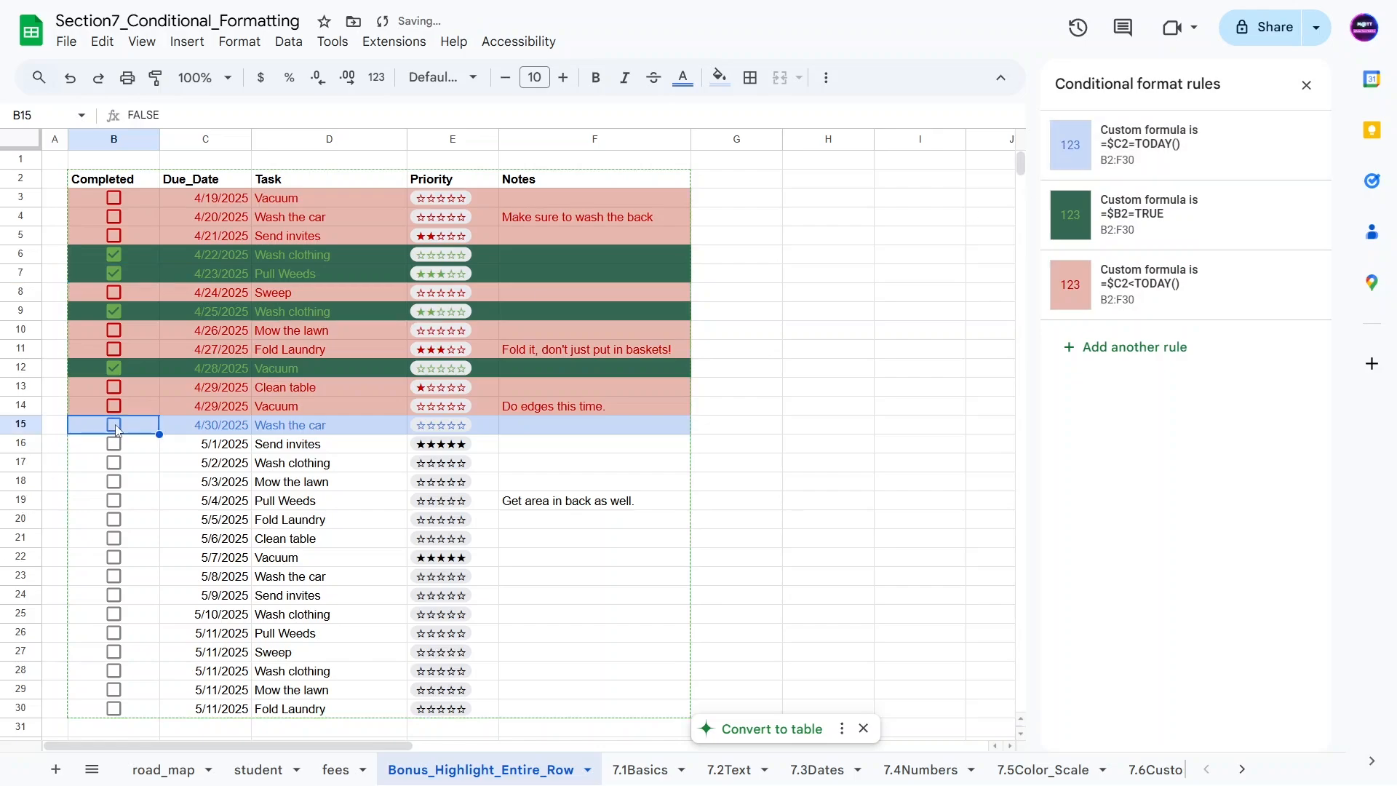
left_click_drag(1047, 146, 1047, 215)
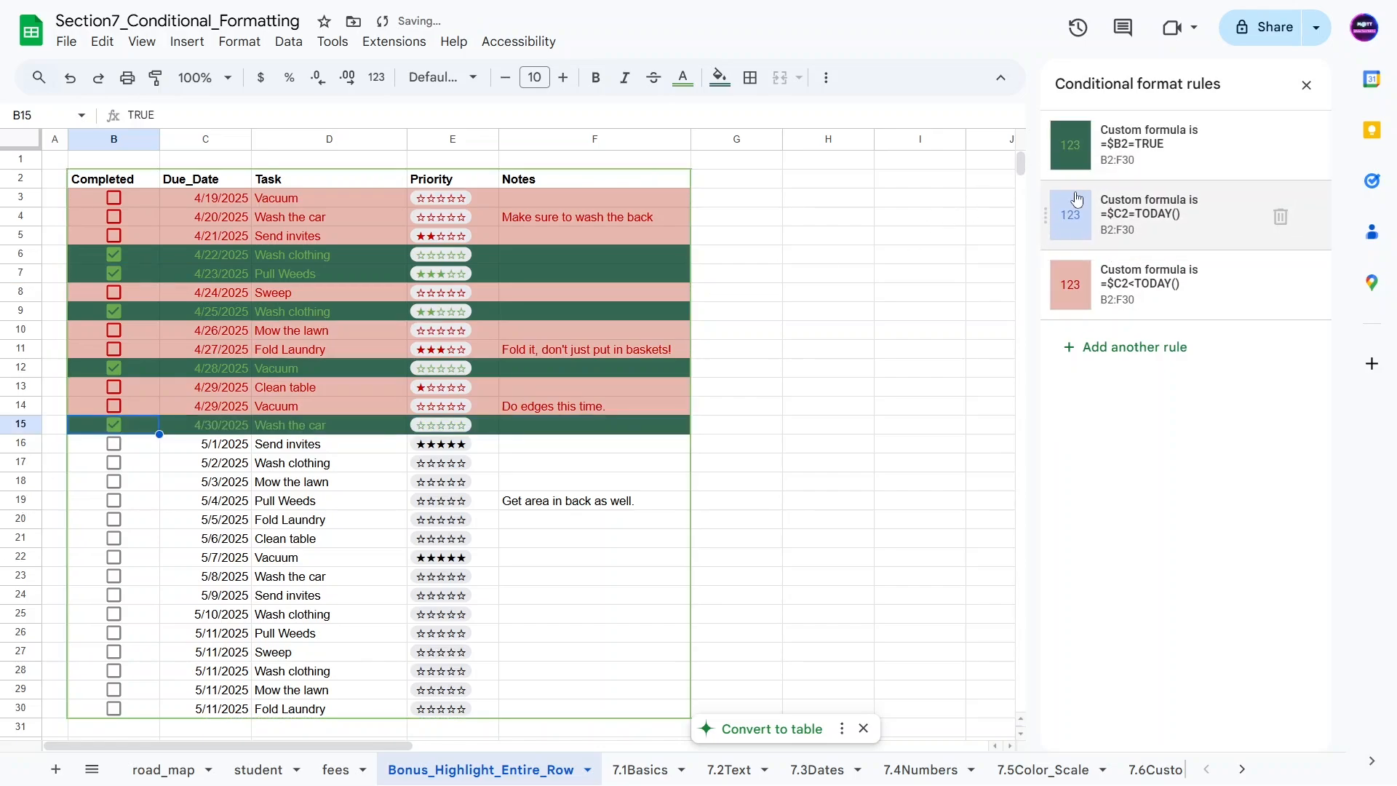
Step: Test the rule order by toggling completion of the 4/30/2025 and 4/29/2025 Vacuum tasks, and undo the last two completion changes
left_click(115, 425)
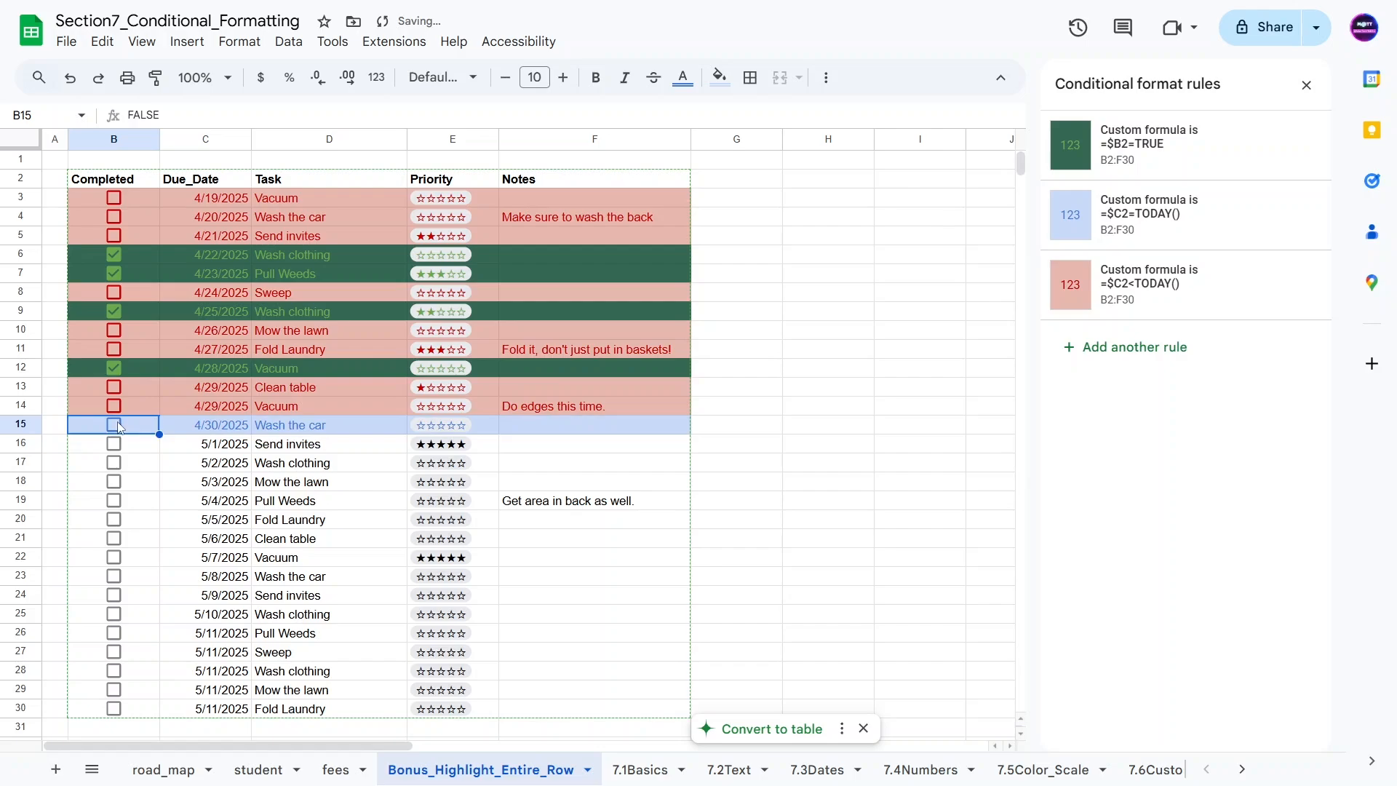
left_click(116, 425)
left_click(115, 425)
left_click(114, 425)
left_click(114, 406)
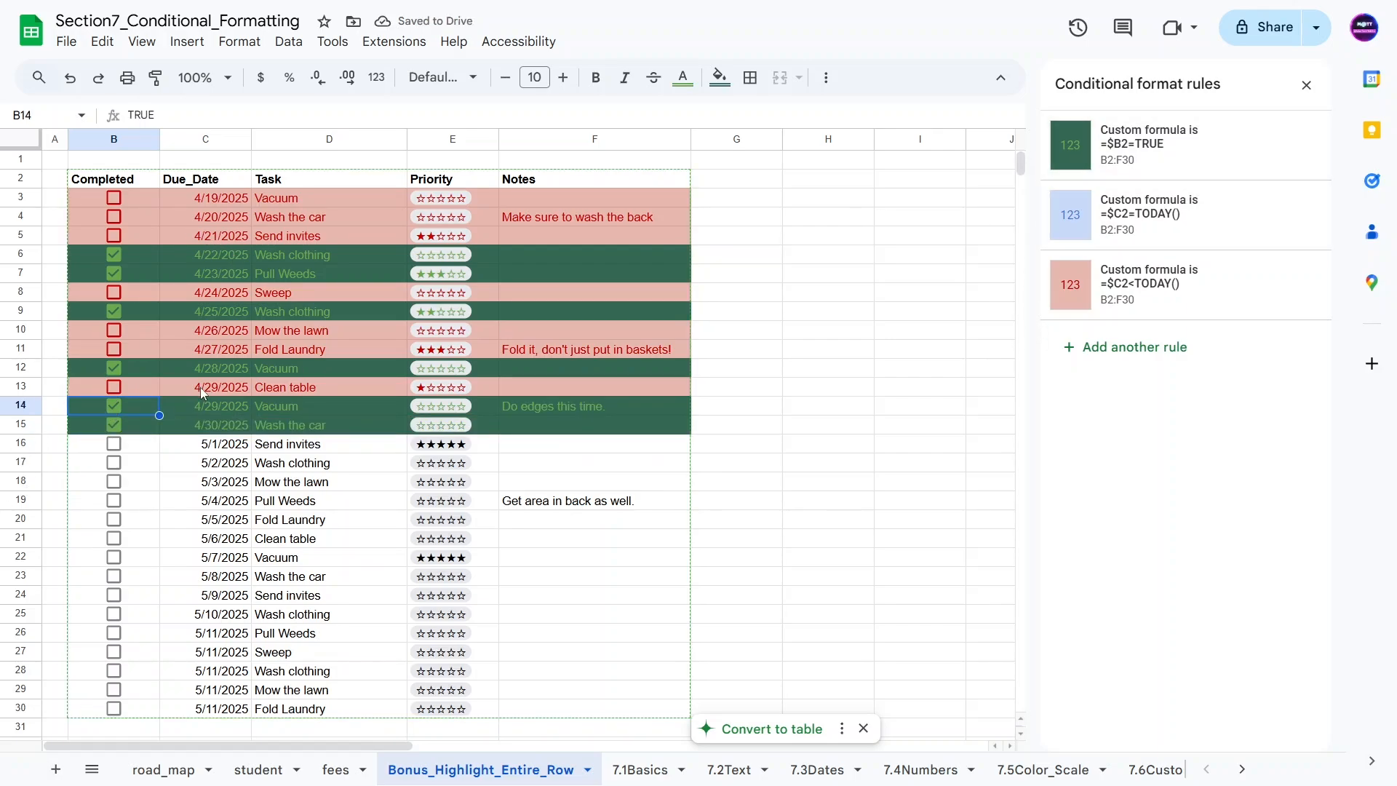
key("ctrl+z")
key("ctrl+z")
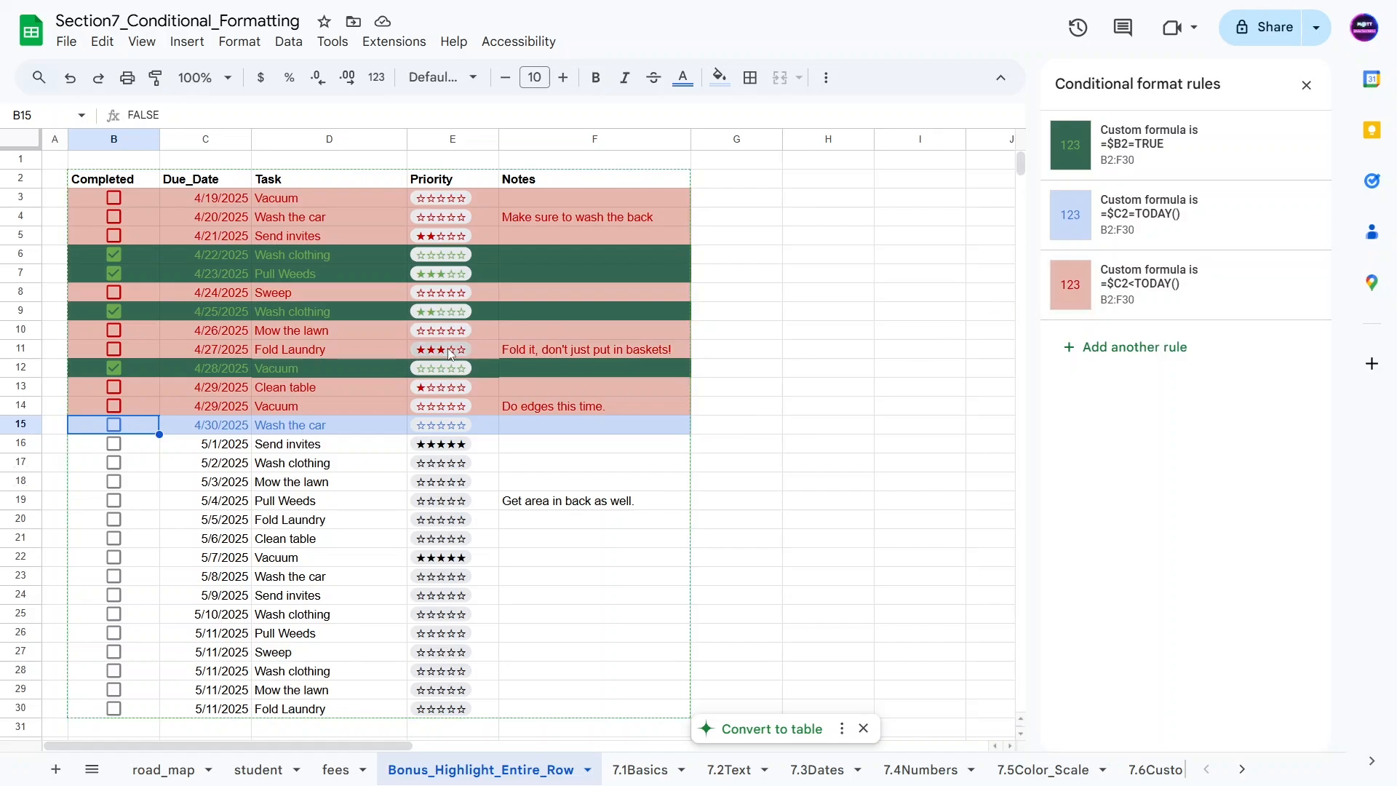
Step: Examine the underlying values of the star ratings in Priority cells E11 to E14
left_click(488, 387)
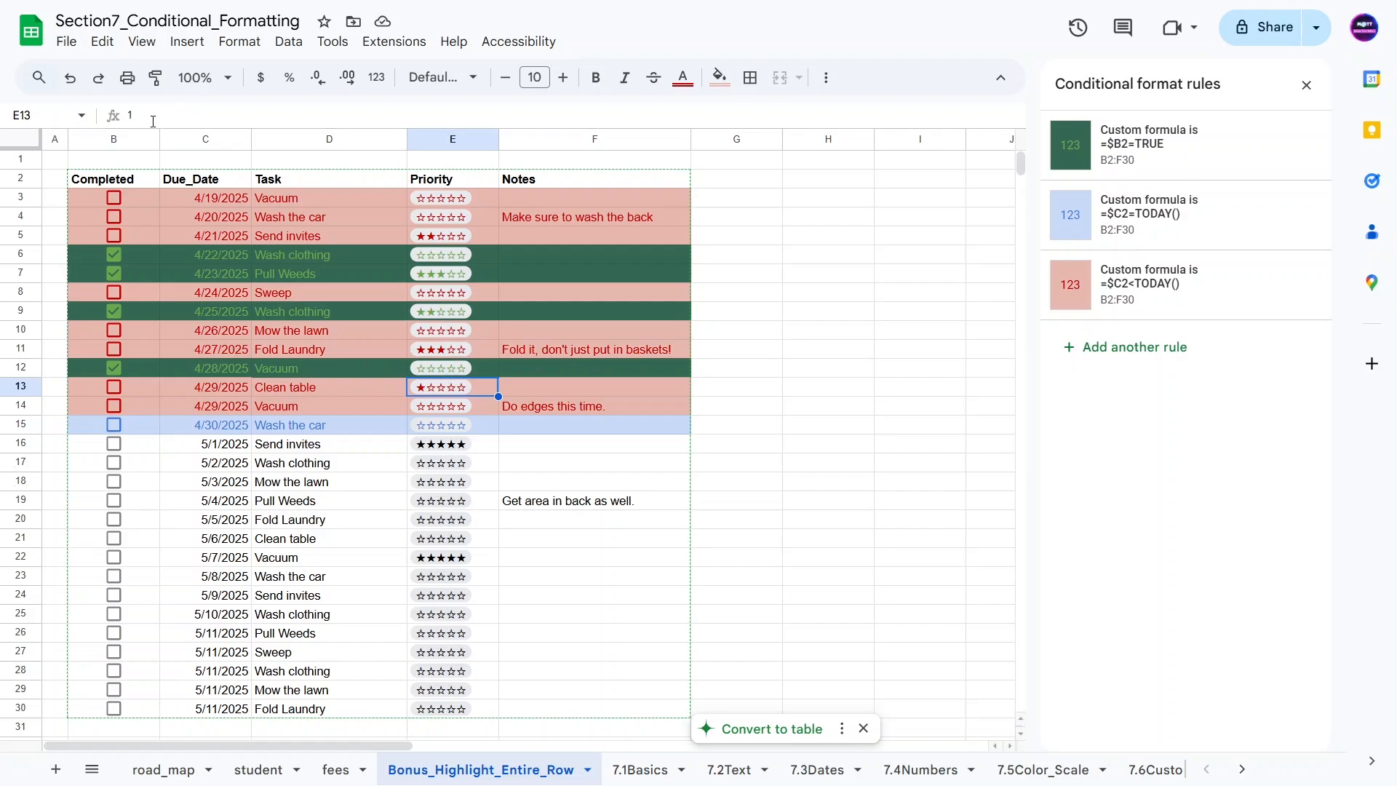
key("Up")
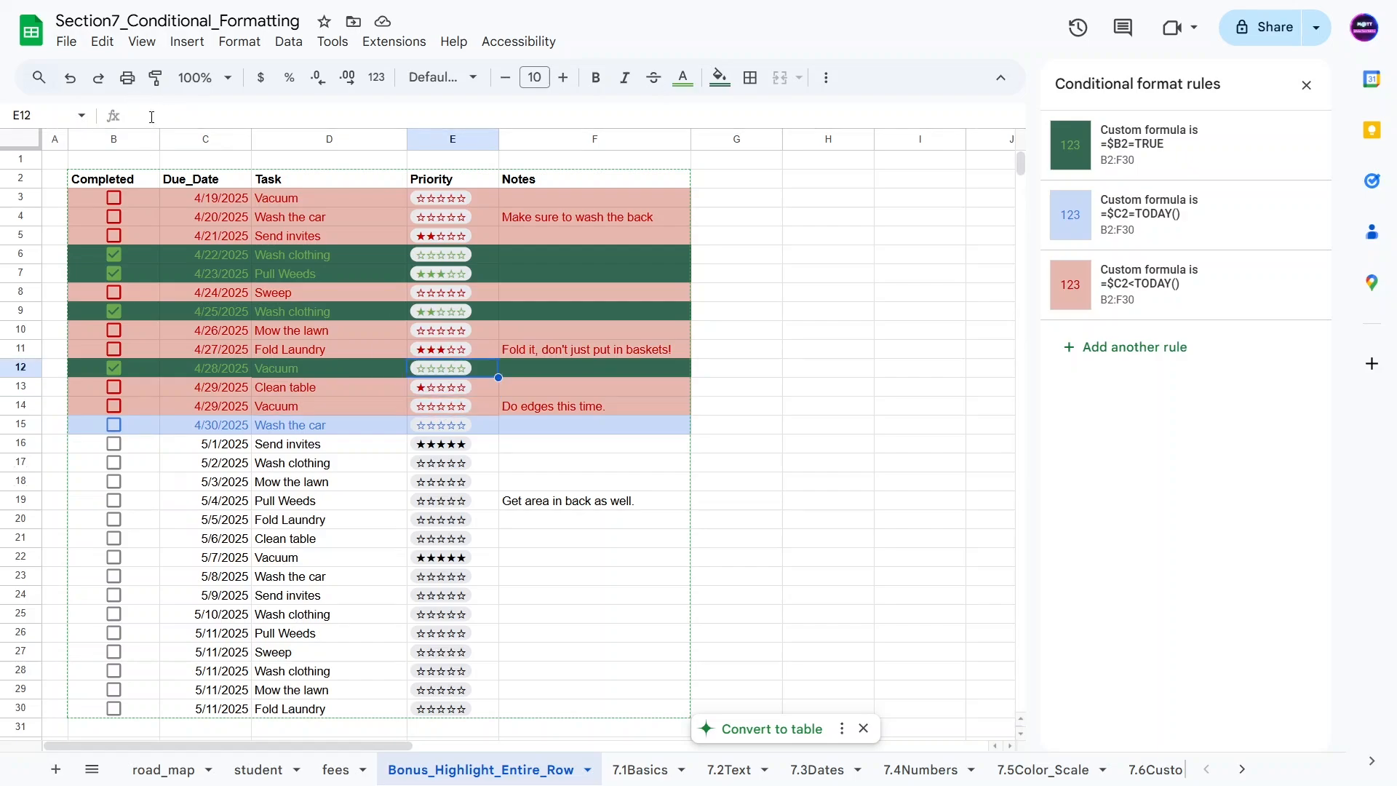
key("Up")
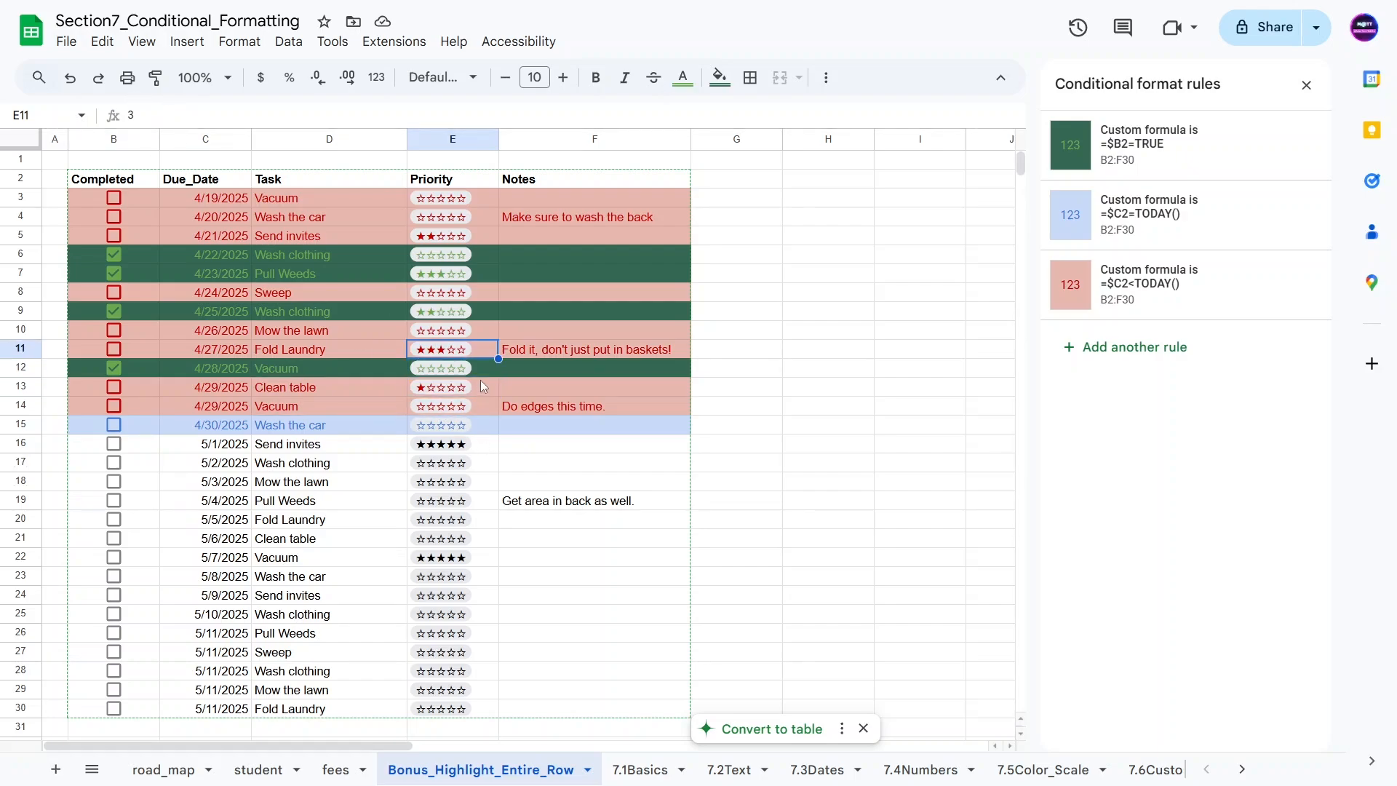
key("Down")
key("Down")
key("Down")
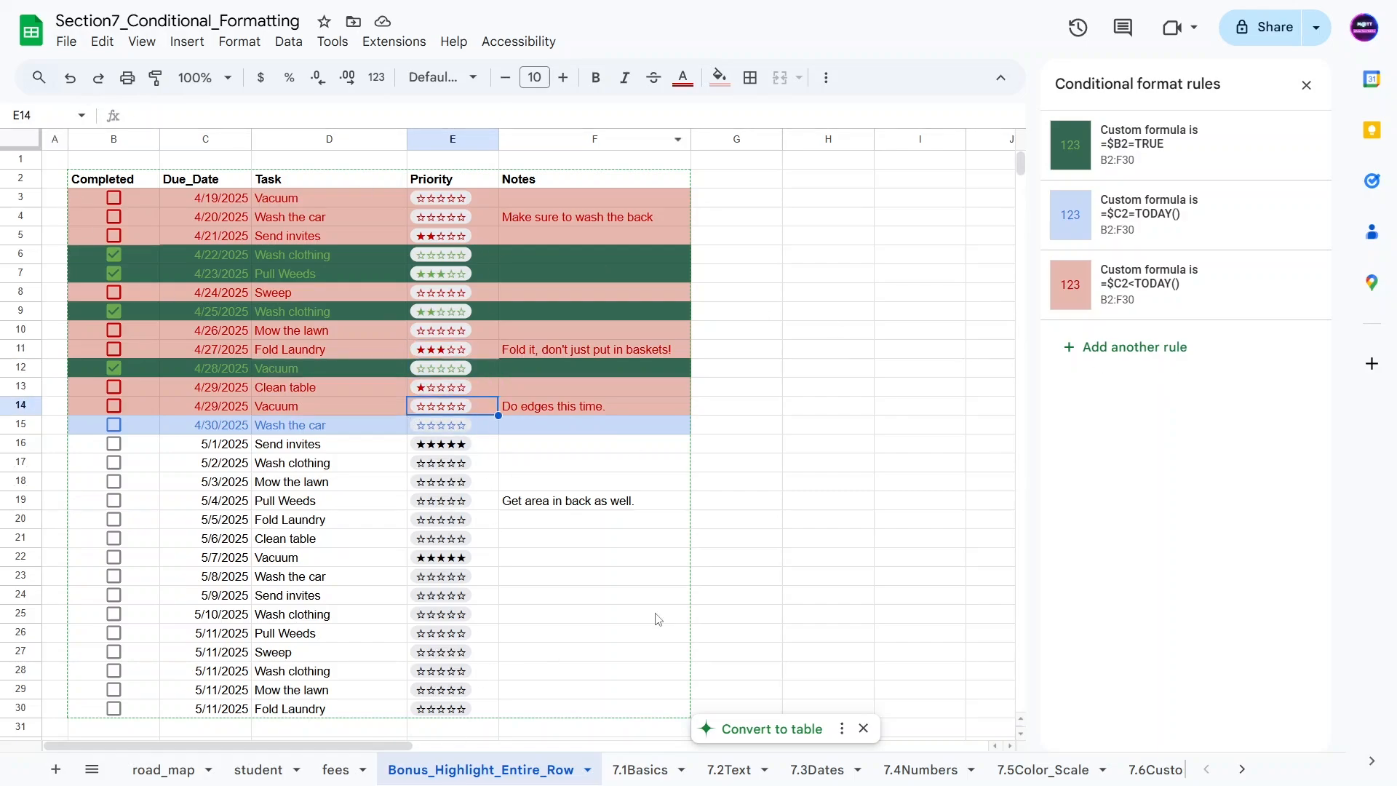
left_click(1108, 348)
left_click(1116, 225)
key("ctrl+a")
key("BackSpace")
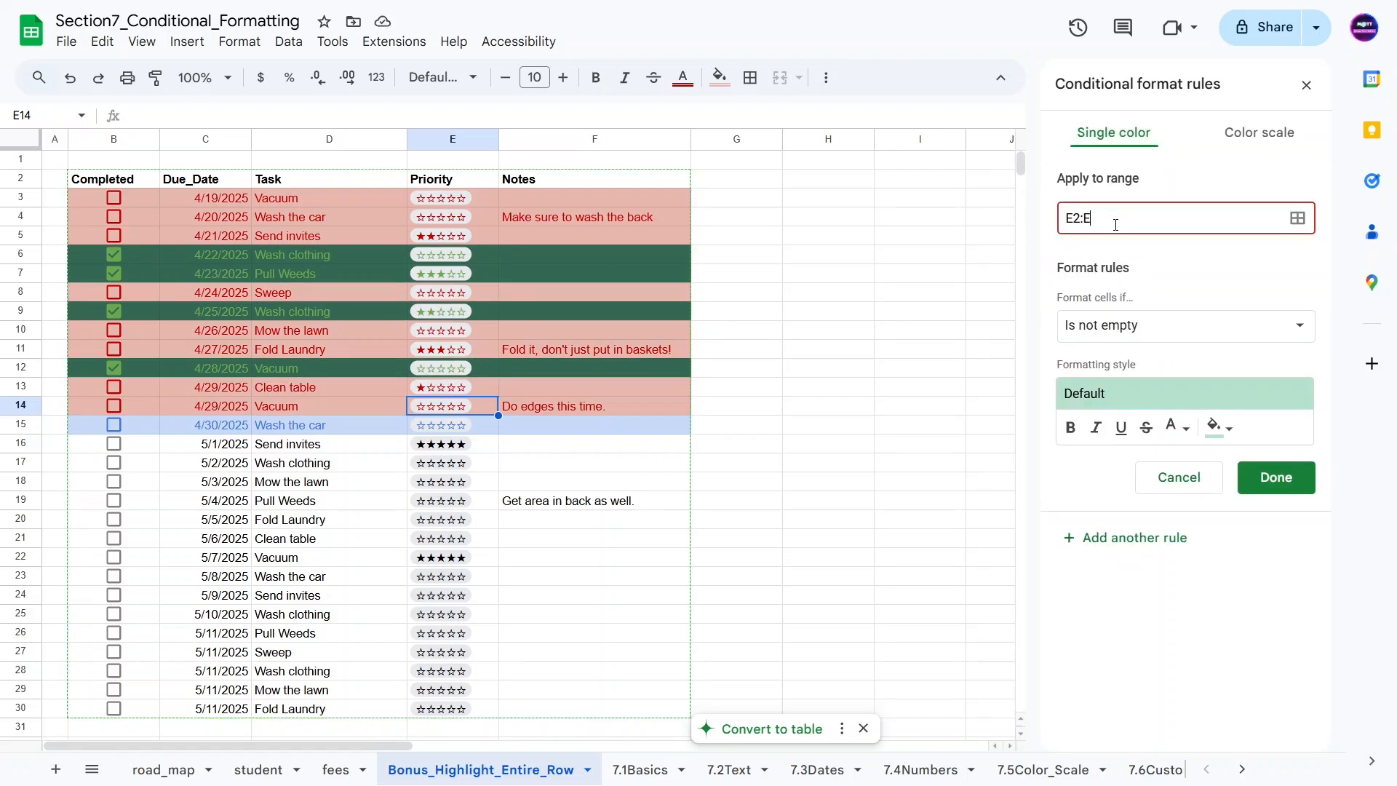
left_click(1186, 325)
scroll(1201, 653, "down", 3)
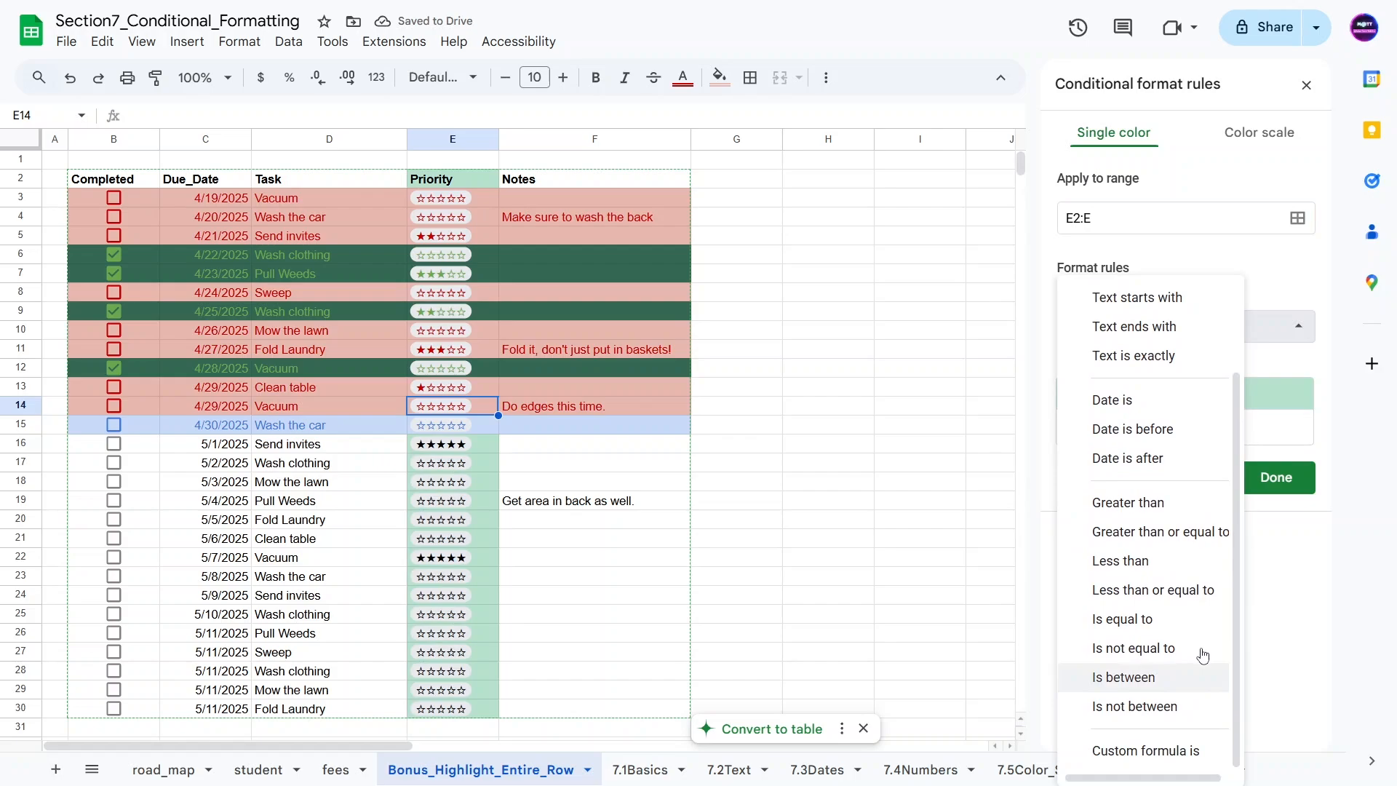
left_click(1305, 619)
left_click(1268, 136)
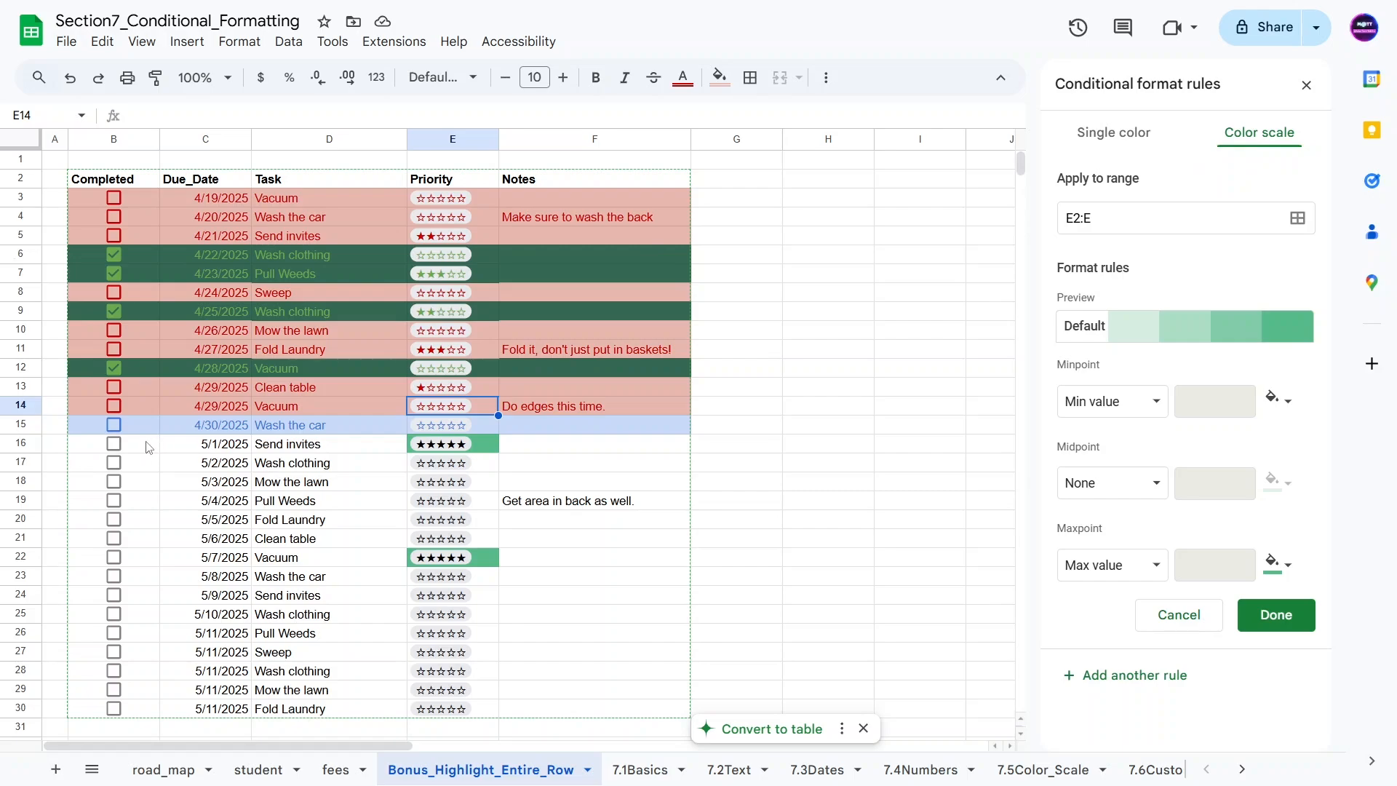
left_click_drag(149, 447, 611, 446)
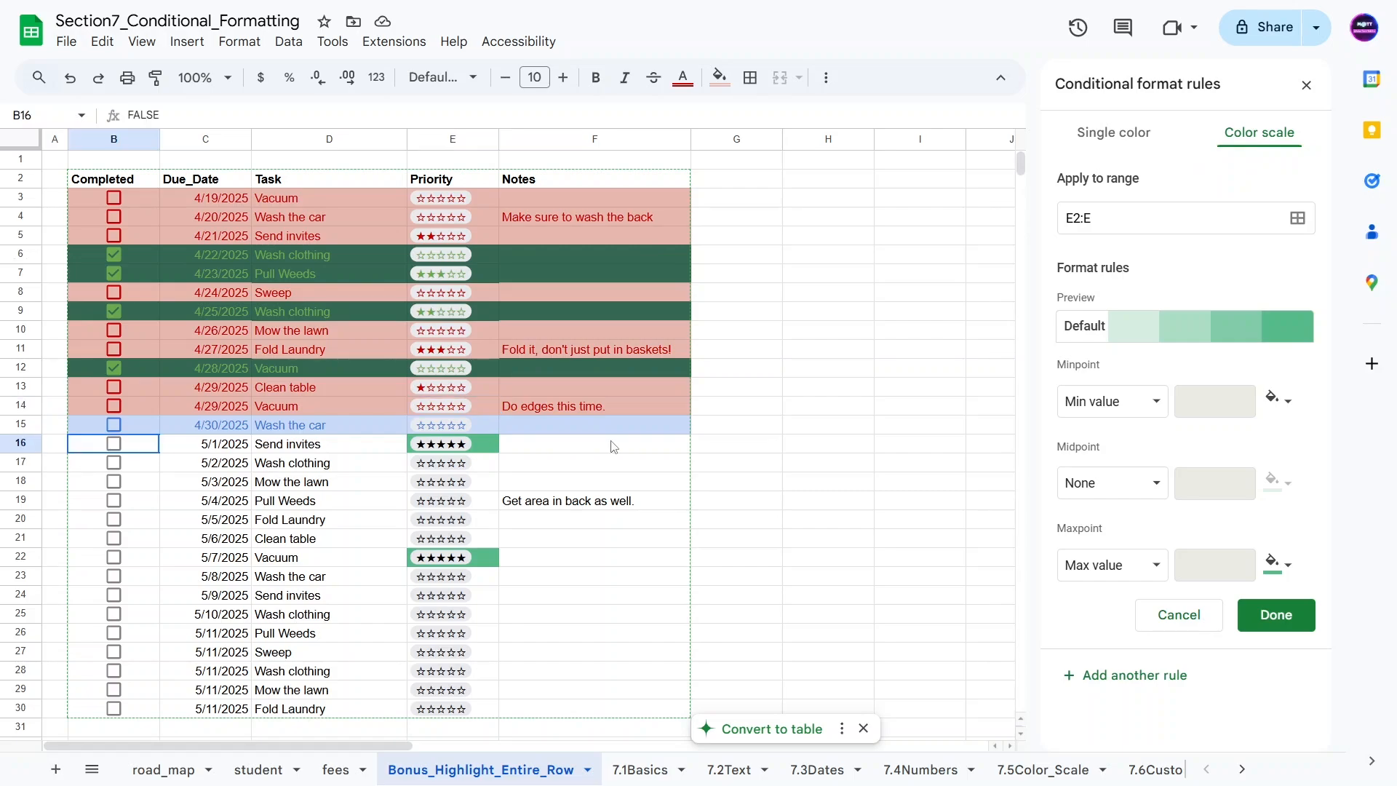
left_click(1123, 139)
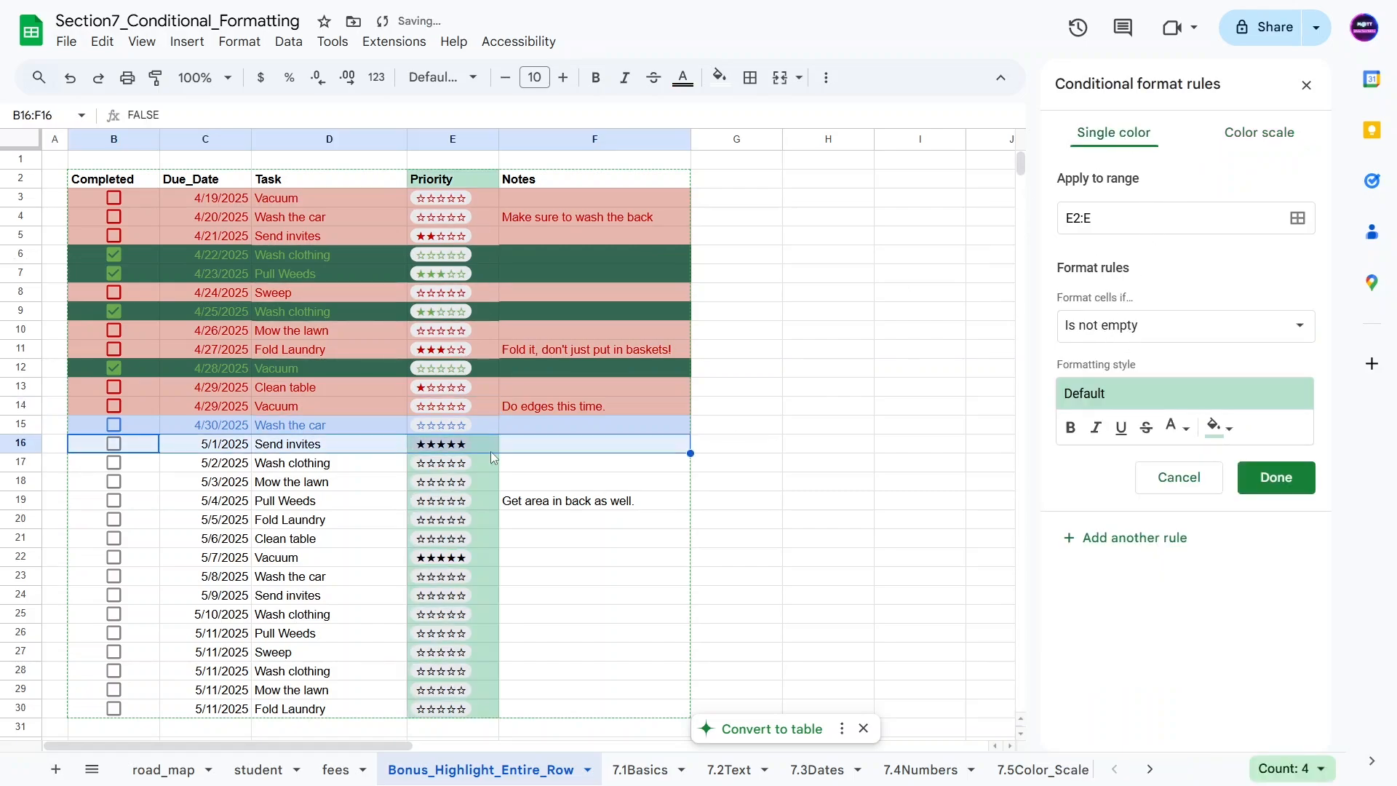
left_click(1179, 477)
Step: Add a one-star priority rule for B2:F30 based on the completed-task rule, with the custom formula =$E2=1
left_click(1109, 151)
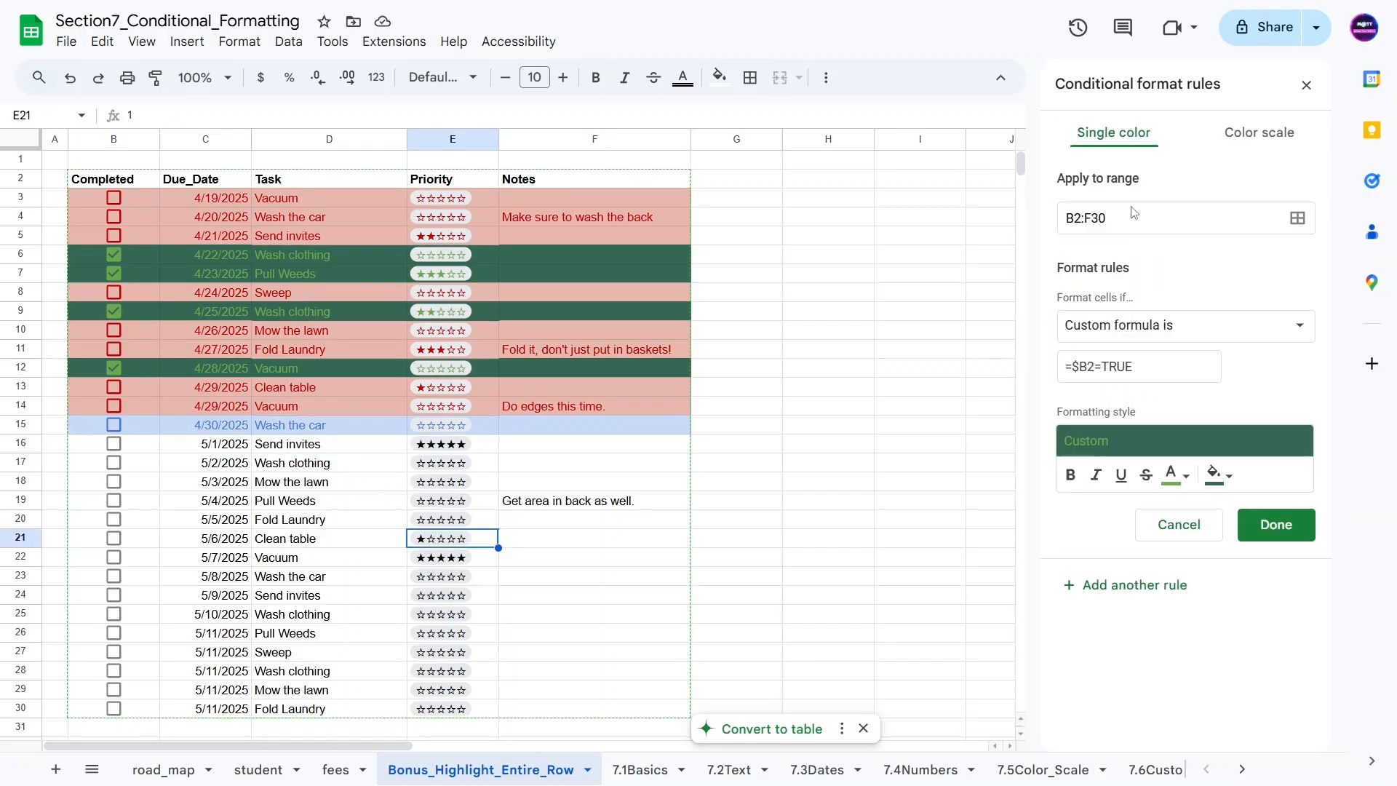
double_click(1187, 360)
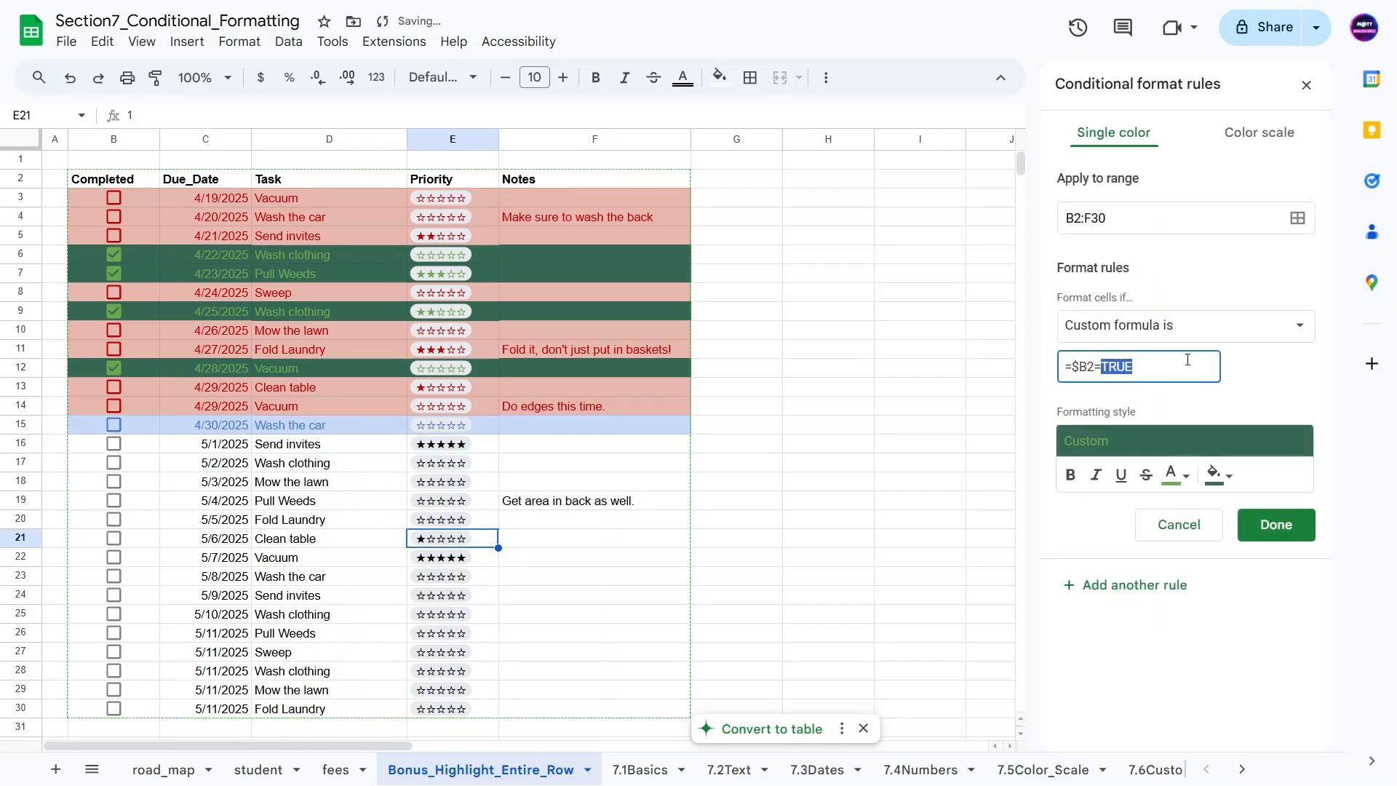
type("1")
Step: Style the one-star rule with black text on a light yellow fill, and test it by rating the 5/5/2025 task one star
left_click(1174, 474)
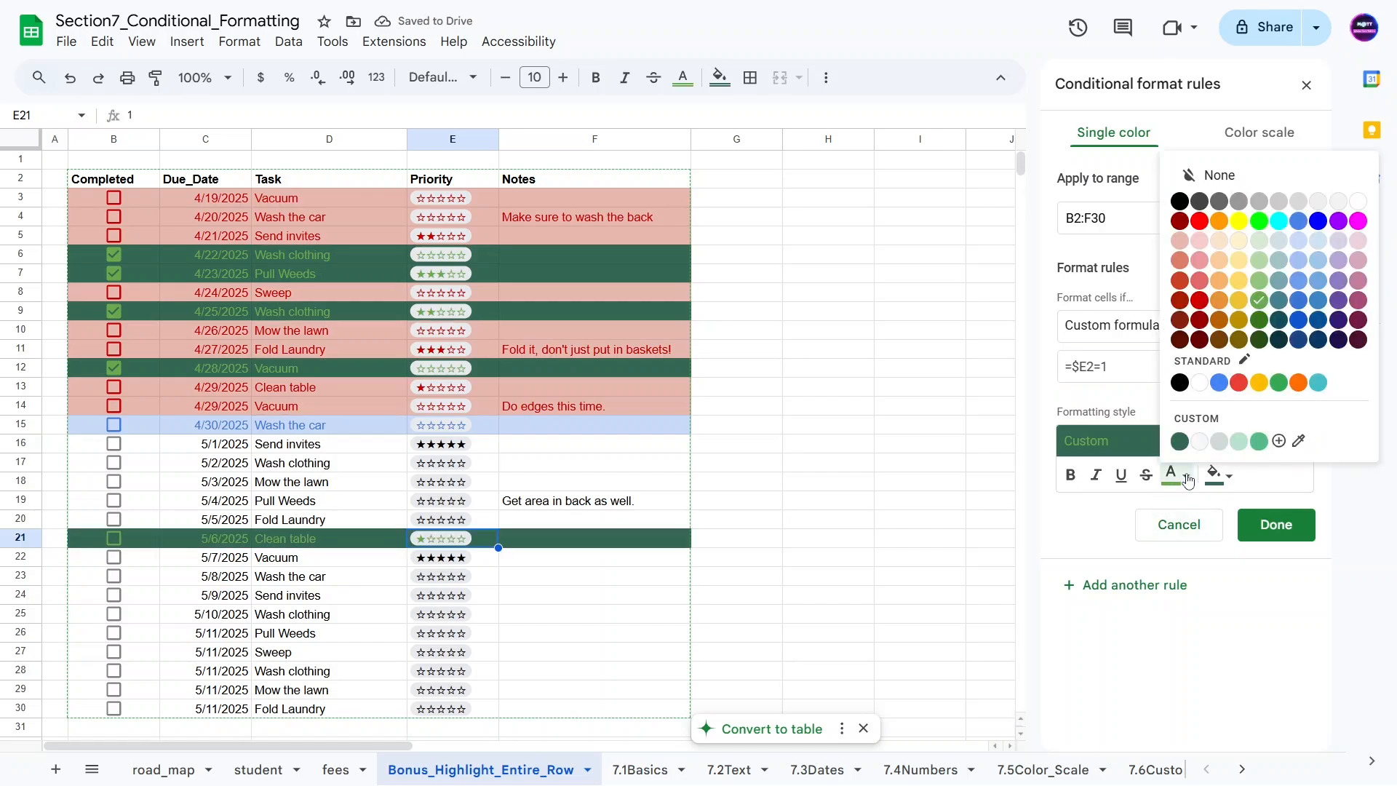
left_click(1240, 247)
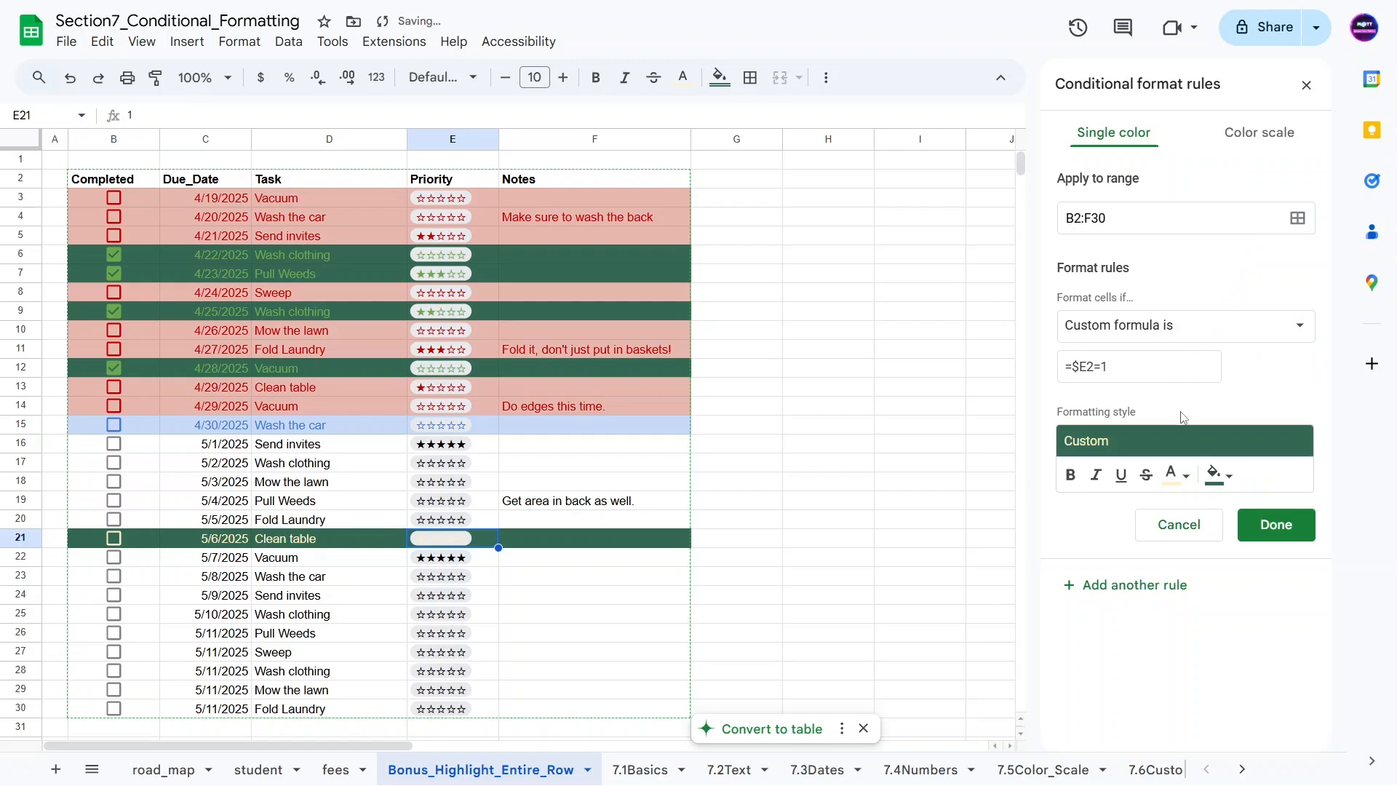
left_click(1220, 475)
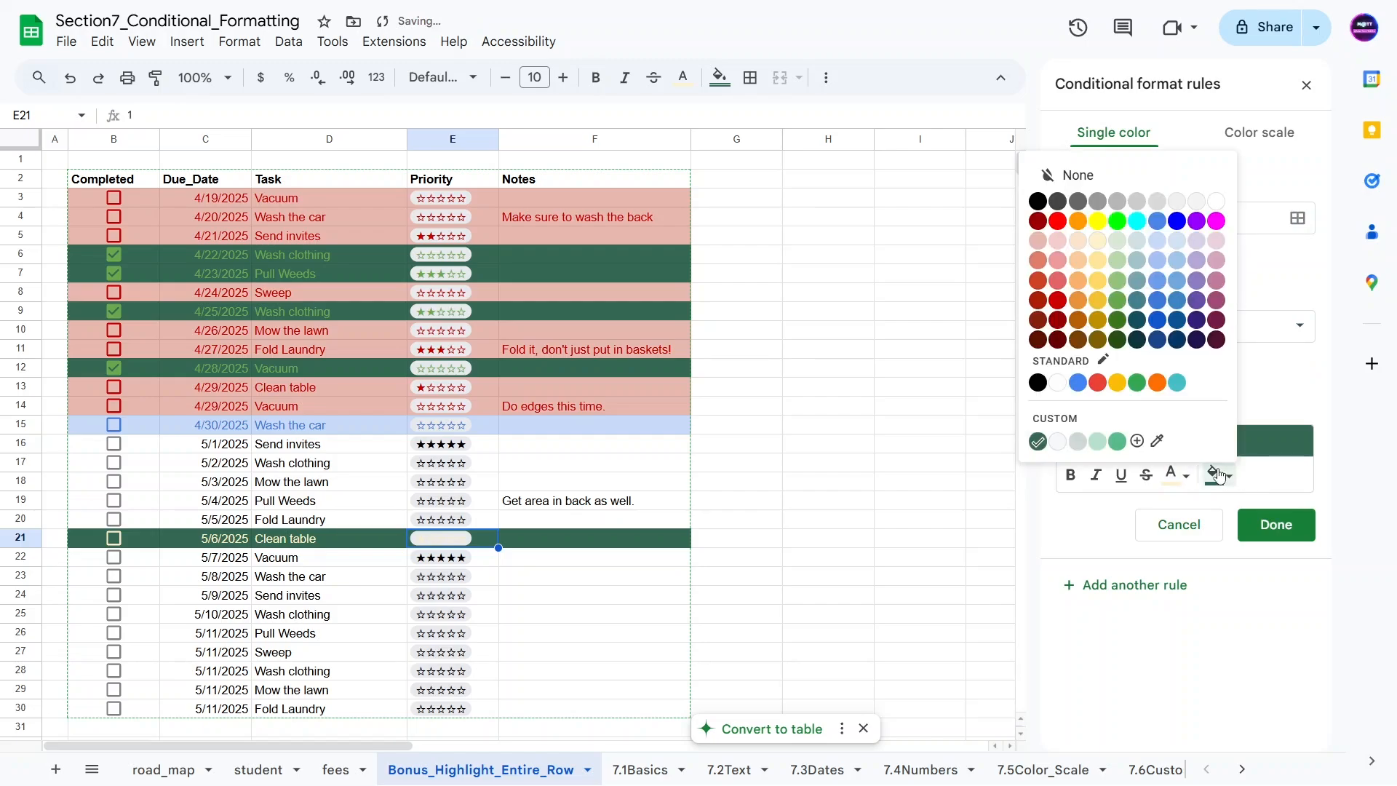
left_click(1099, 250)
left_click(1177, 475)
left_click(1178, 200)
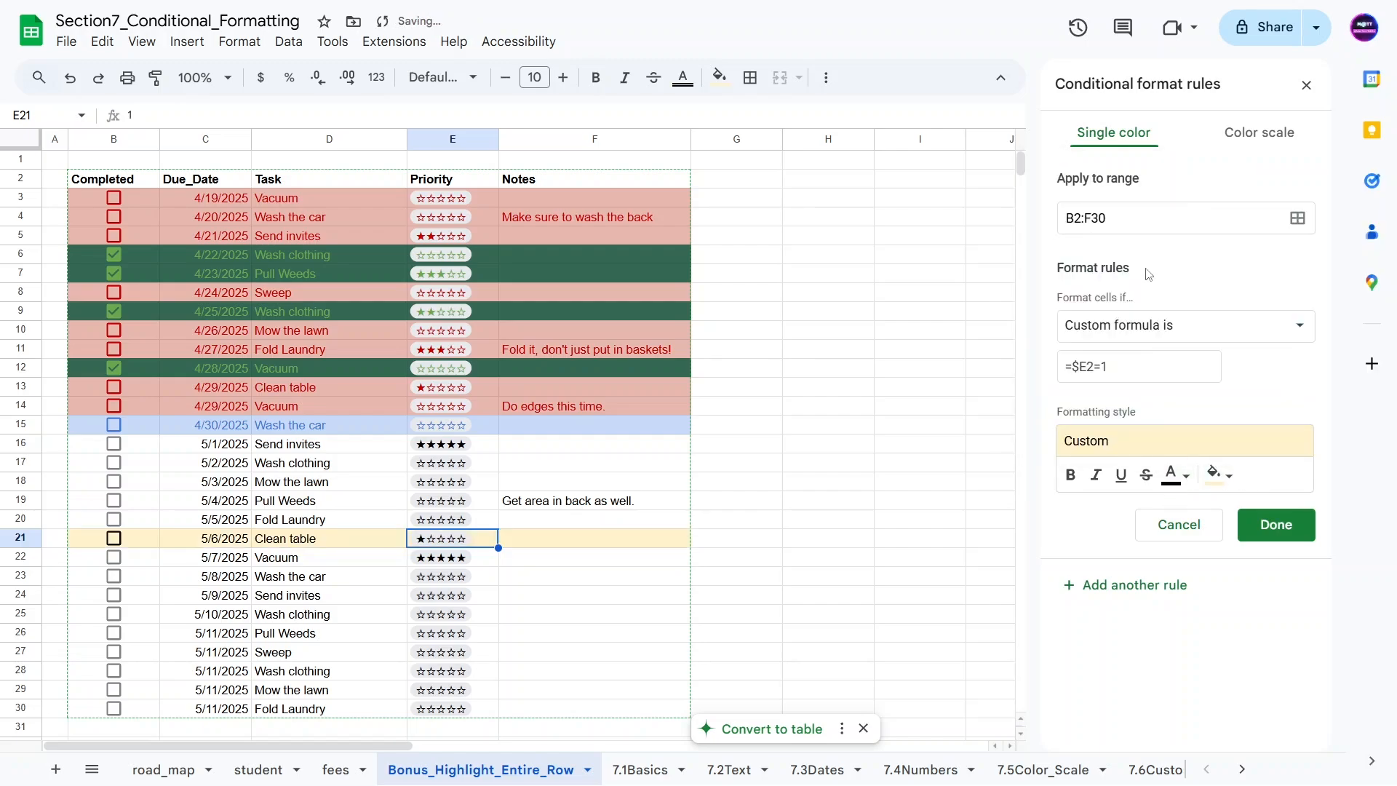
left_click(429, 520)
left_click(436, 564)
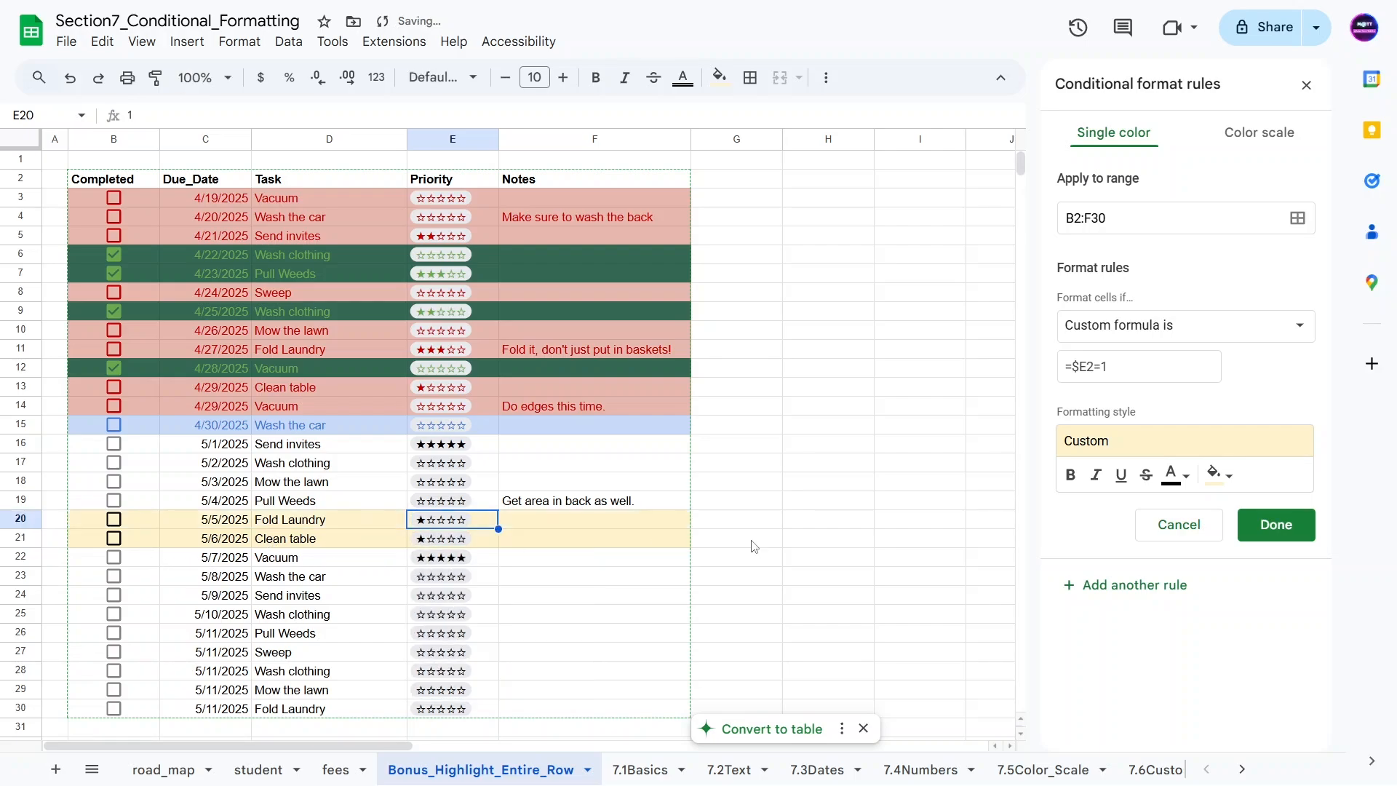
Step: Add a two-star rule with formula =$E2=2 and a slightly deeper yellow fill, and test it by rating the 5/5/2025 task two stars
left_click(1128, 585)
left_click(1219, 474)
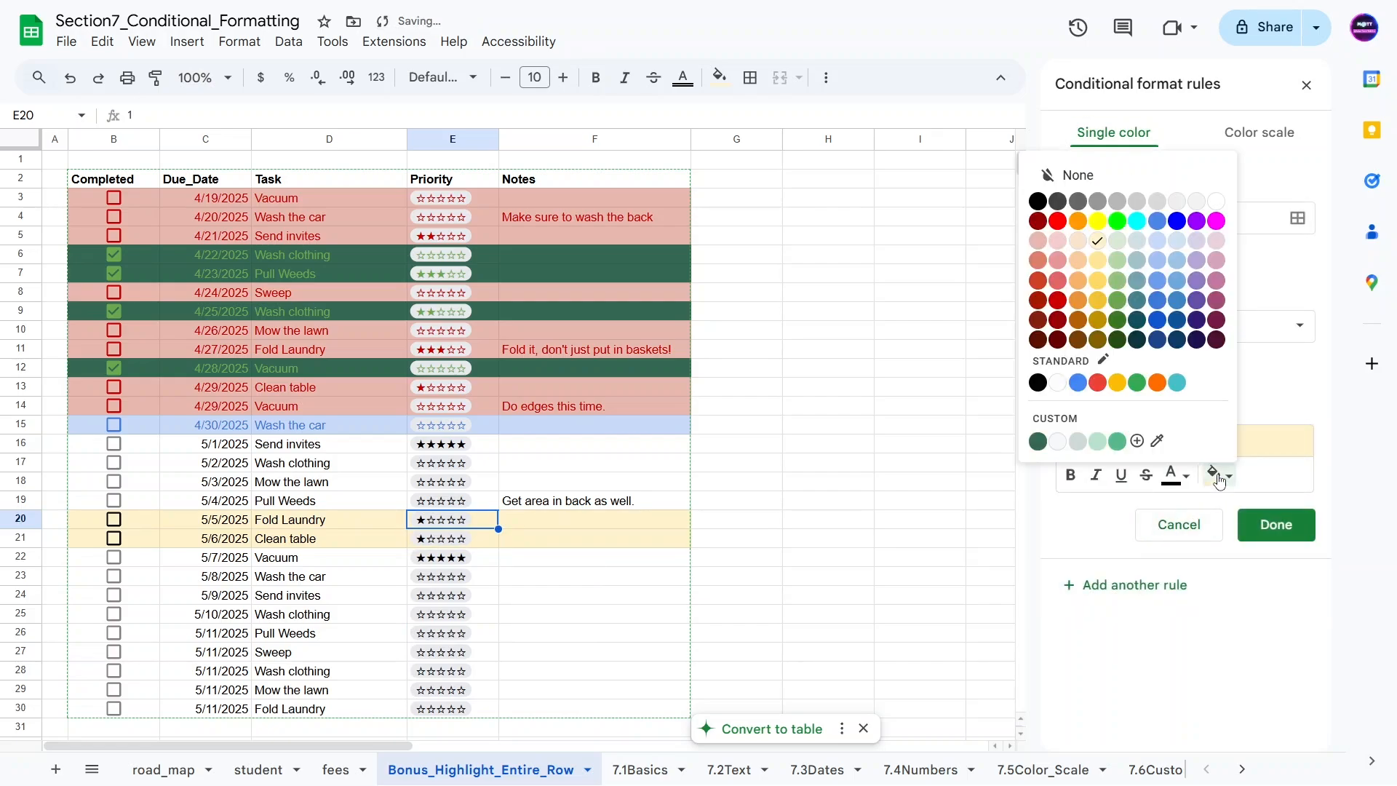
left_click(1098, 267)
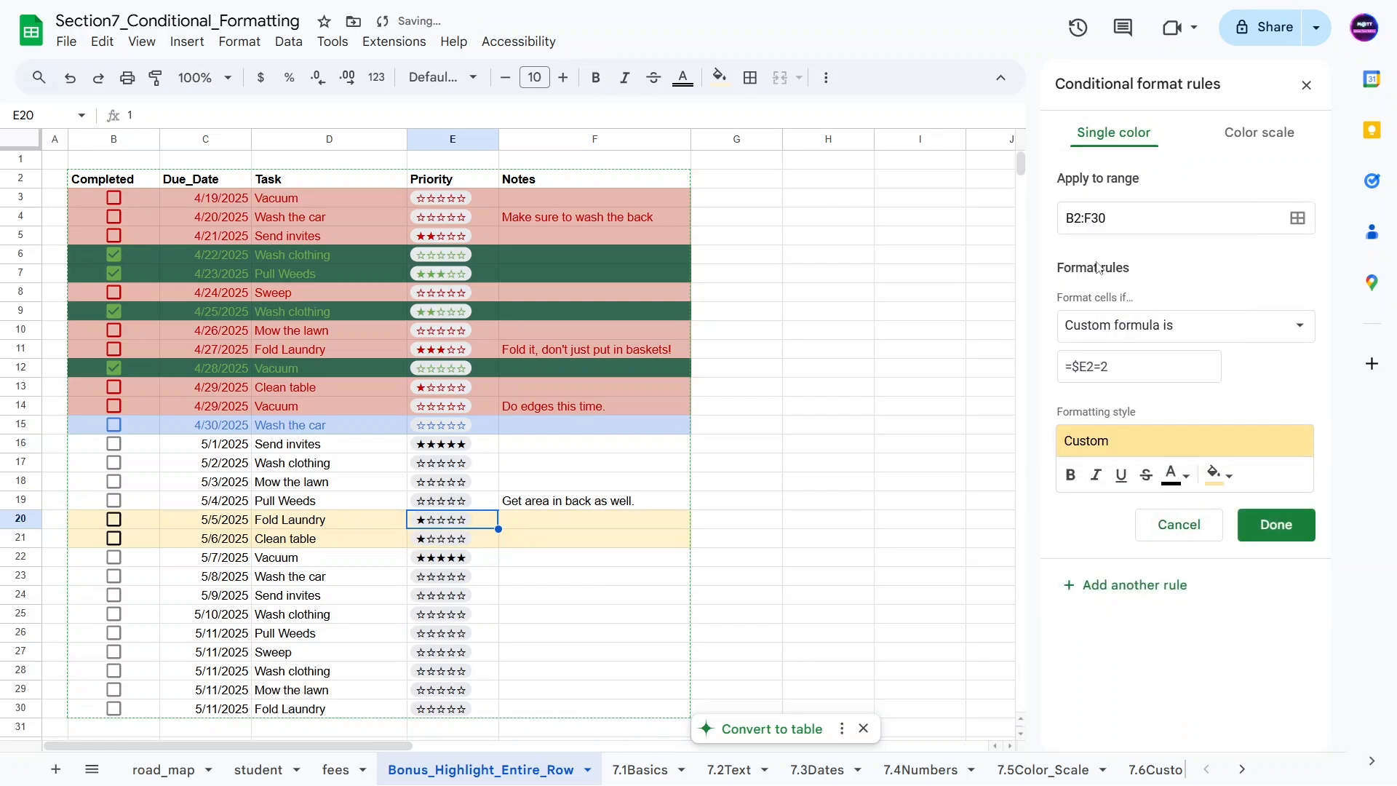
left_click(441, 519)
left_click(443, 602)
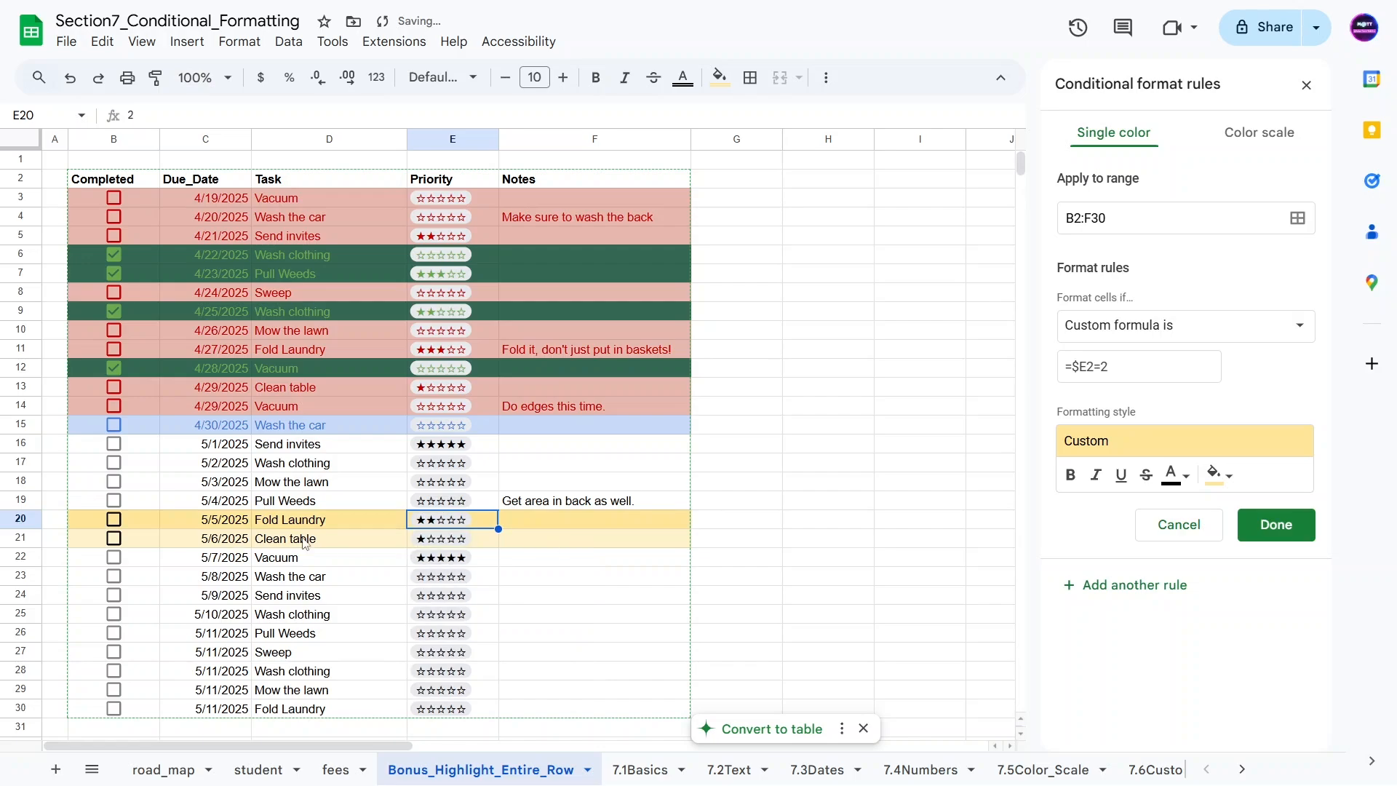
Step: Add three-, four- and five-star priority rules for B2:F30 with formulas =$E2=3, =$E2=4 and =$E2=5, filled light orange, darker orange and red
left_click(1117, 587)
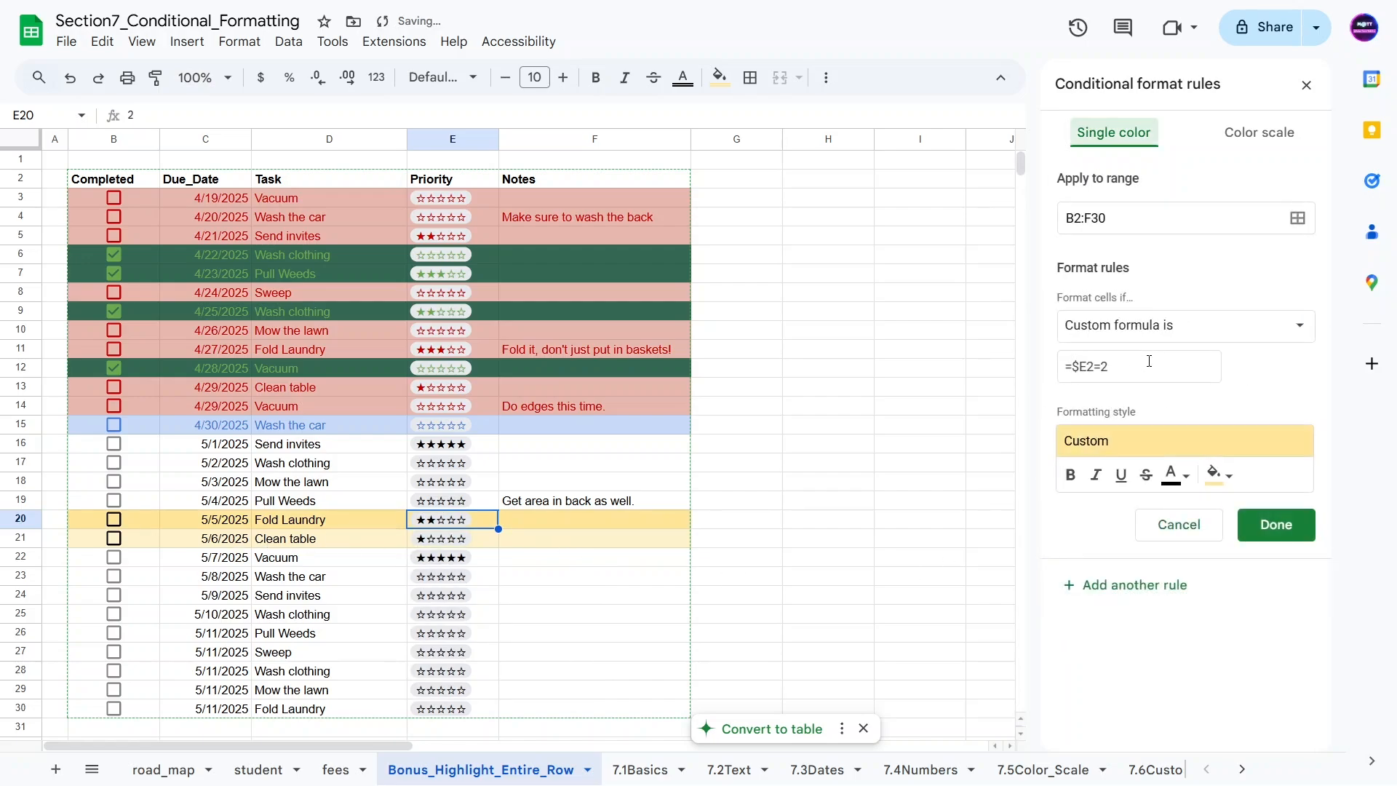
left_click(1148, 362)
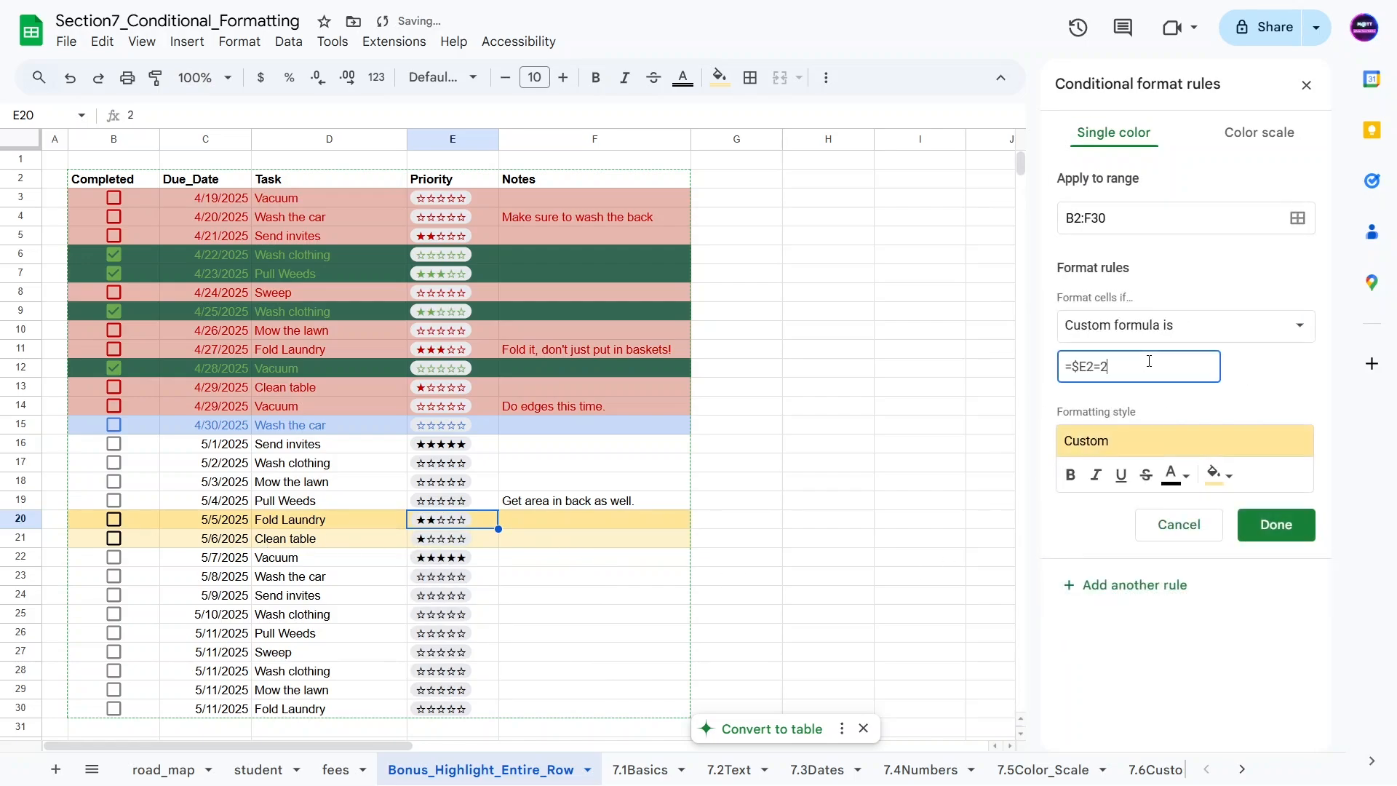
left_click(1218, 474)
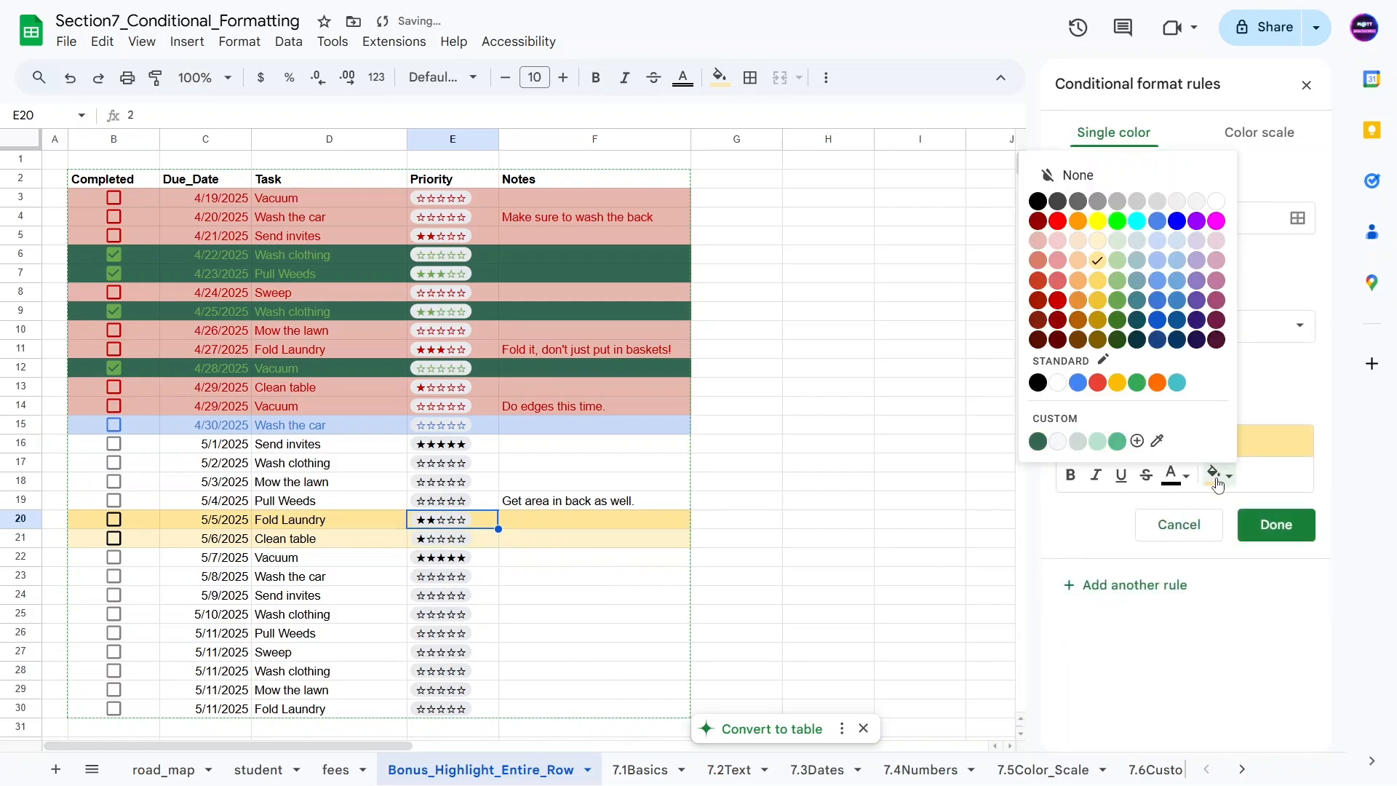
left_click(1078, 300)
left_click(1131, 596)
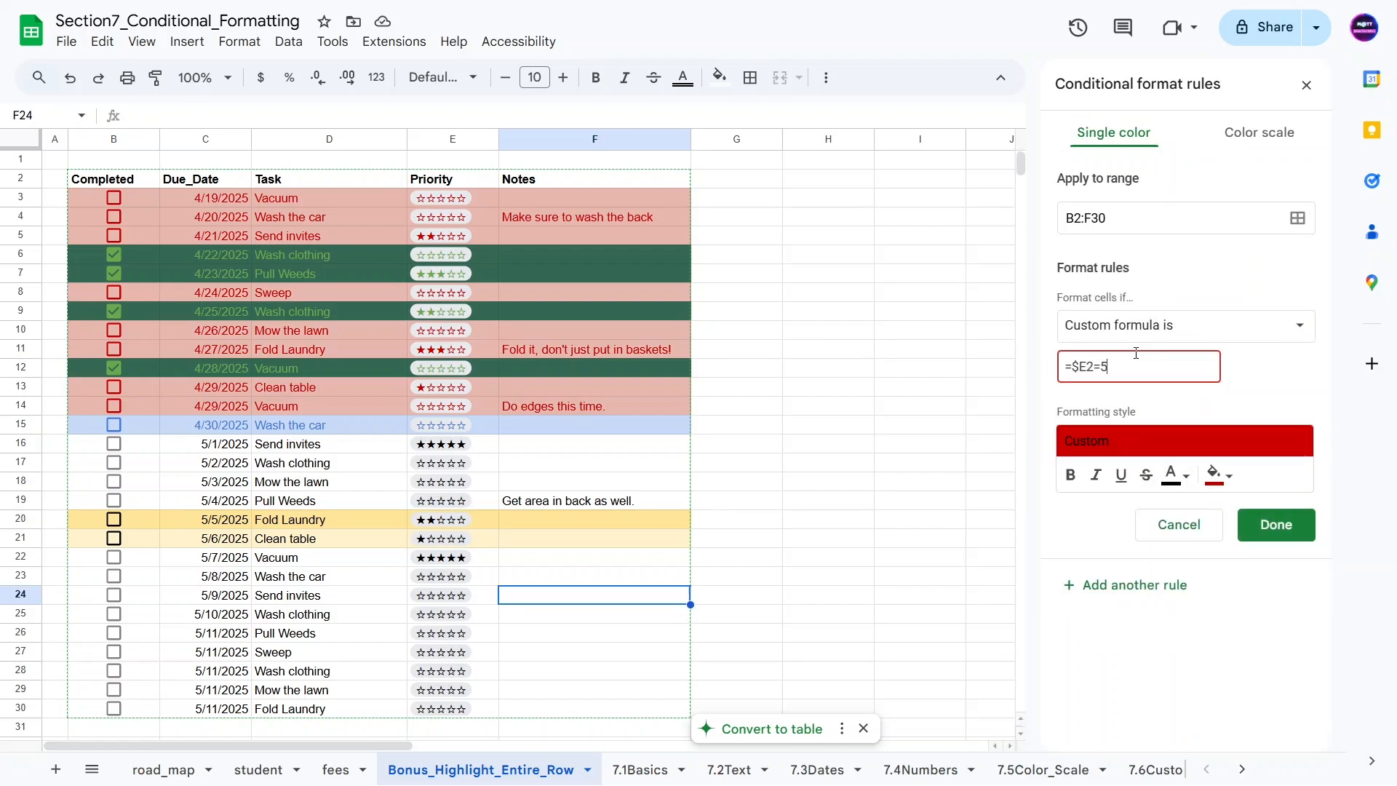
type("5")
left_click(1273, 528)
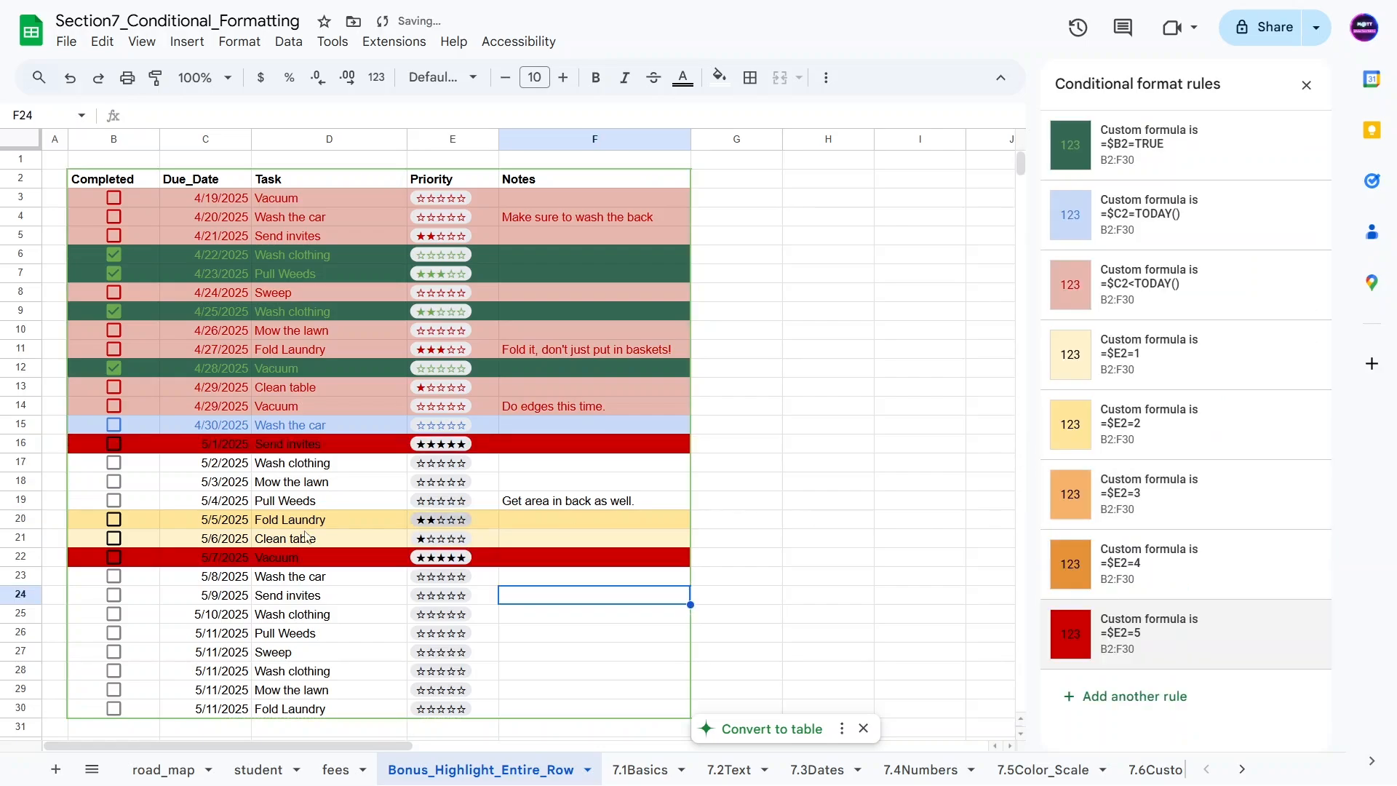
Step: Test the priority rules on the 5/7/2025 Vacuum task by rating it four, three, one and two stars, and finish with zero stars
left_click(479, 563)
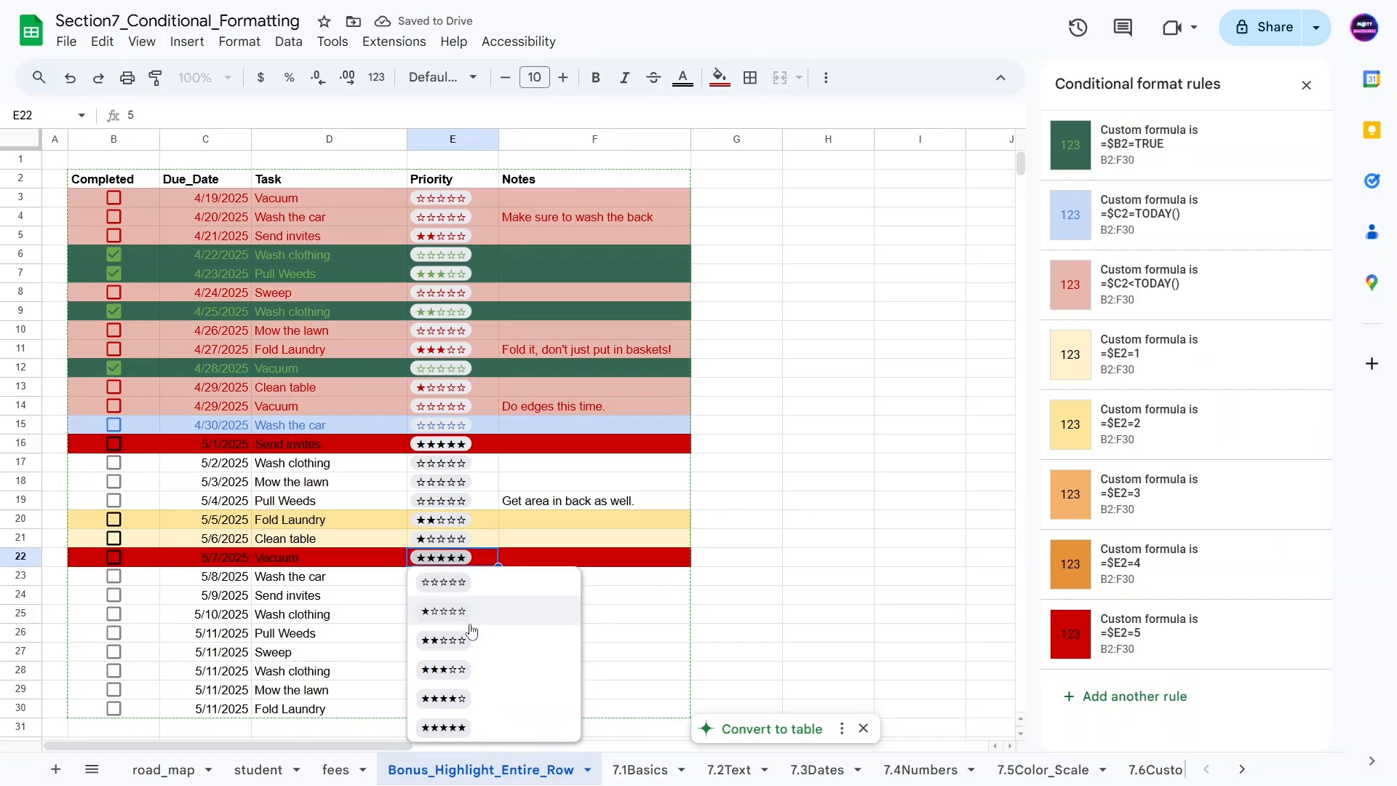
left_click(461, 698)
left_click(450, 548)
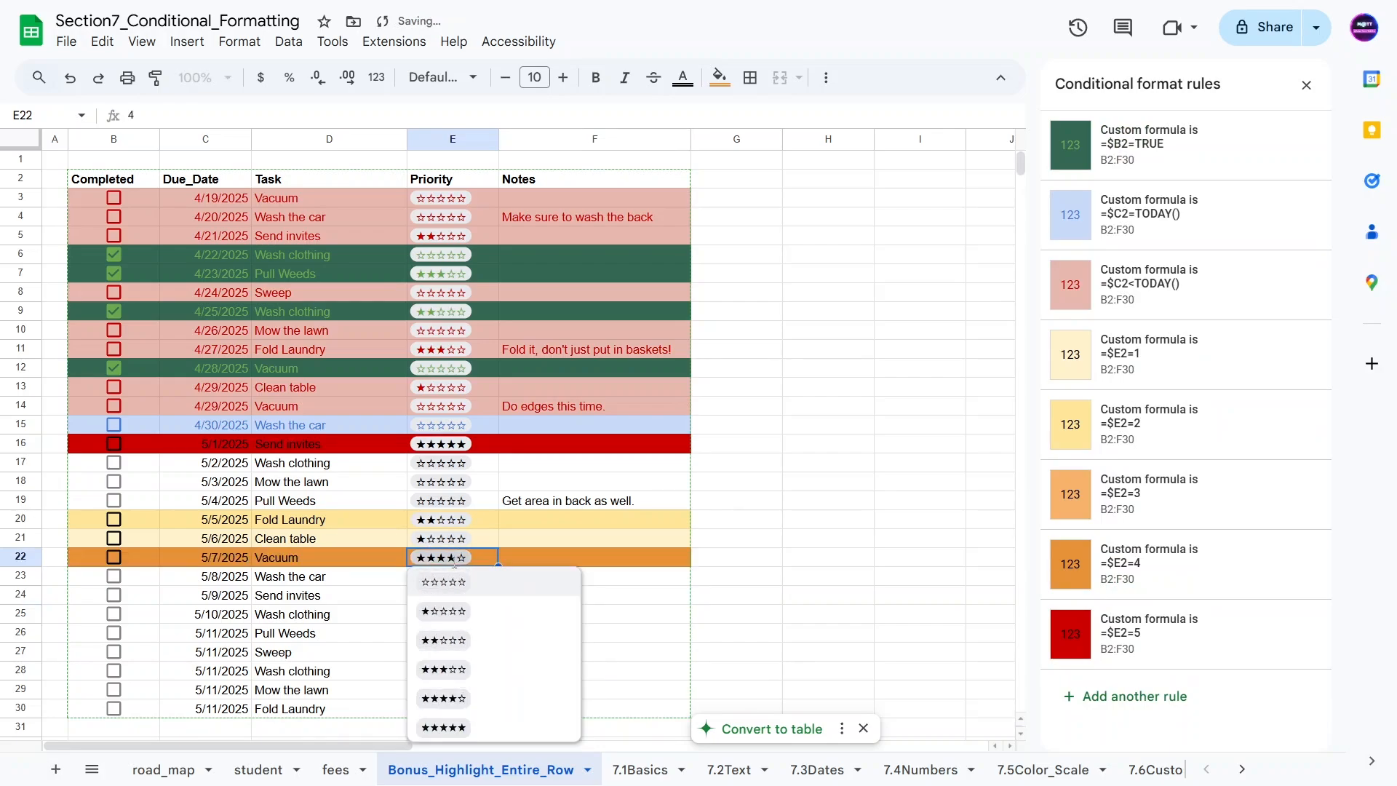
left_click(452, 665)
left_click(458, 562)
left_click(445, 612)
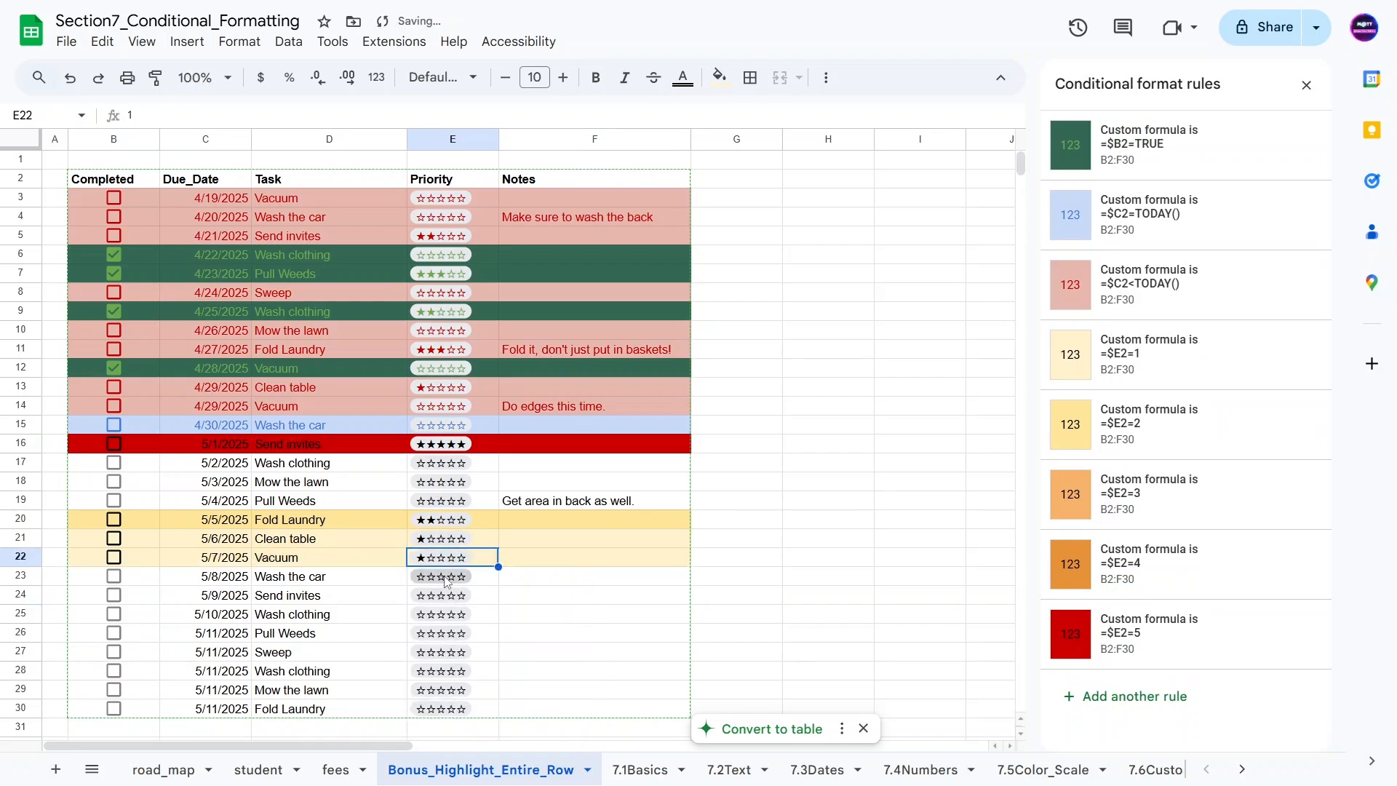
left_click(451, 562)
left_click(444, 640)
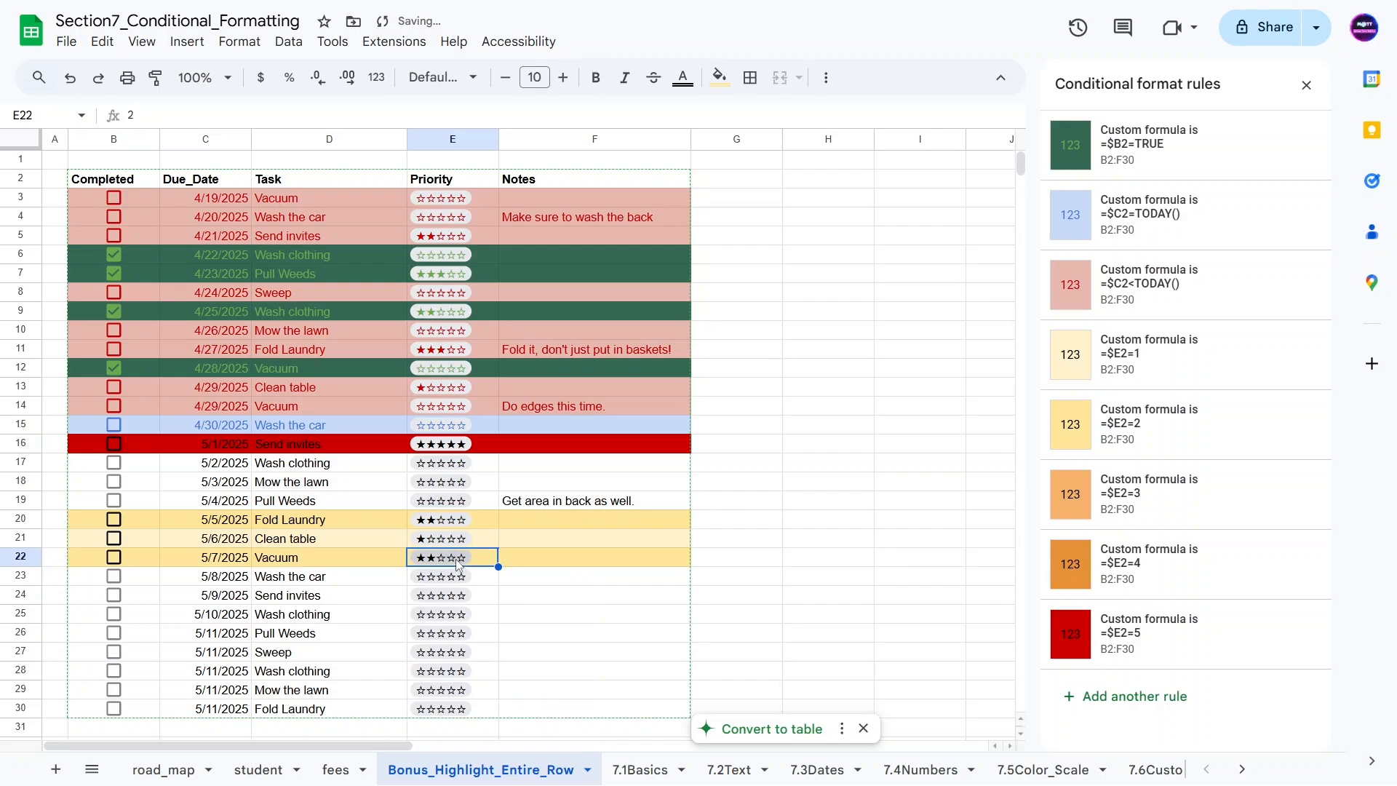
left_click(459, 566)
left_click(441, 589)
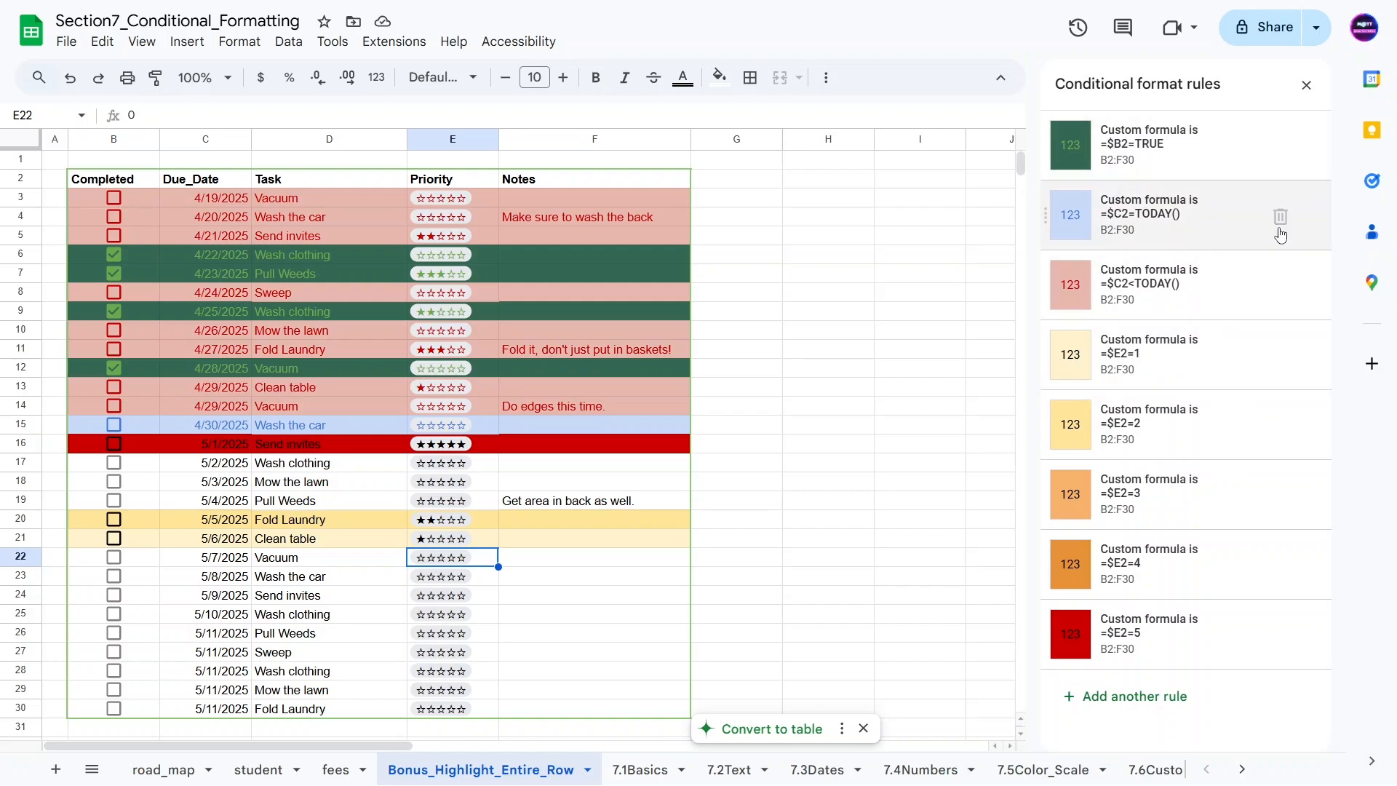
Step: Delete the five star-priority rules and the due-today and overdue rules, and uncheck all completed tasks
left_click(1281, 358)
left_click(1280, 358)
left_click(1280, 358)
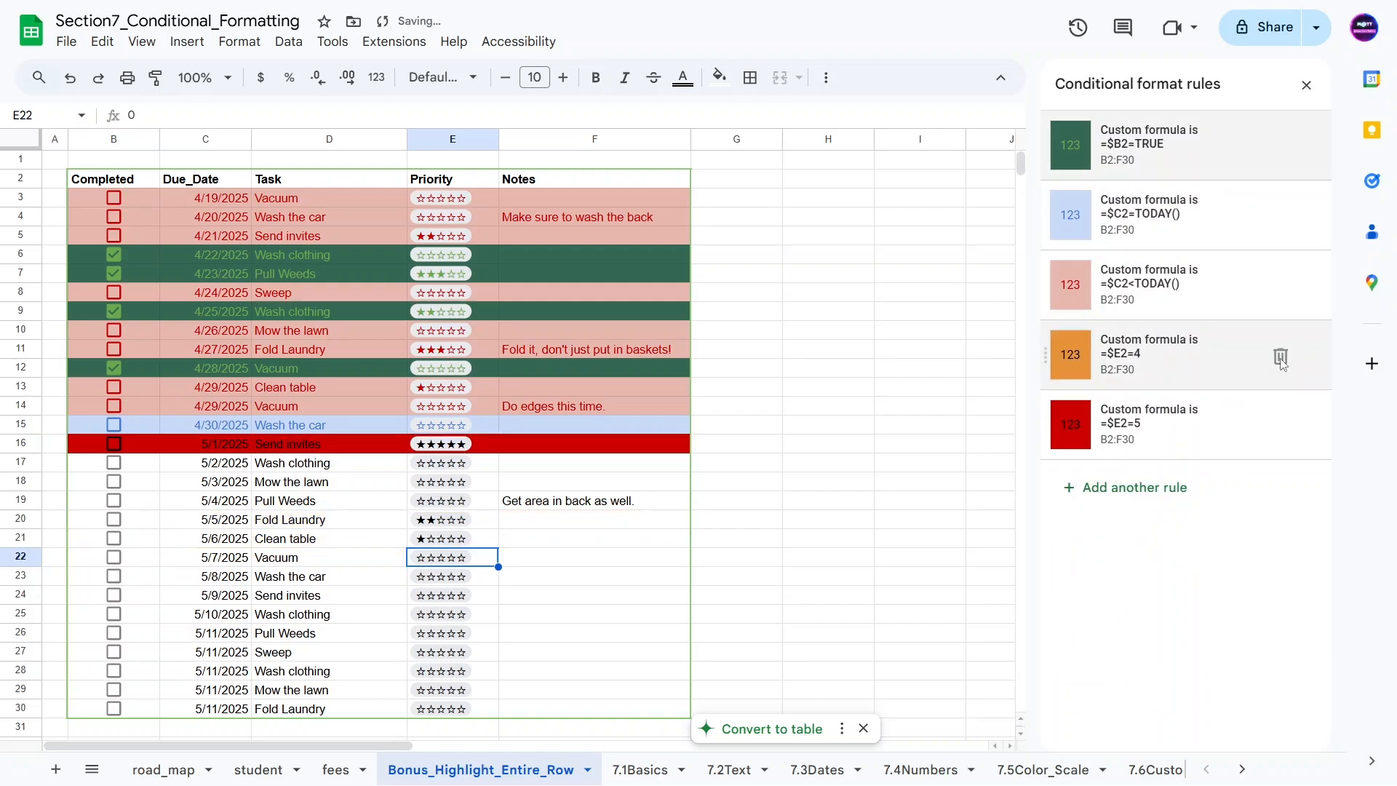
left_click(1280, 357)
left_click(1280, 358)
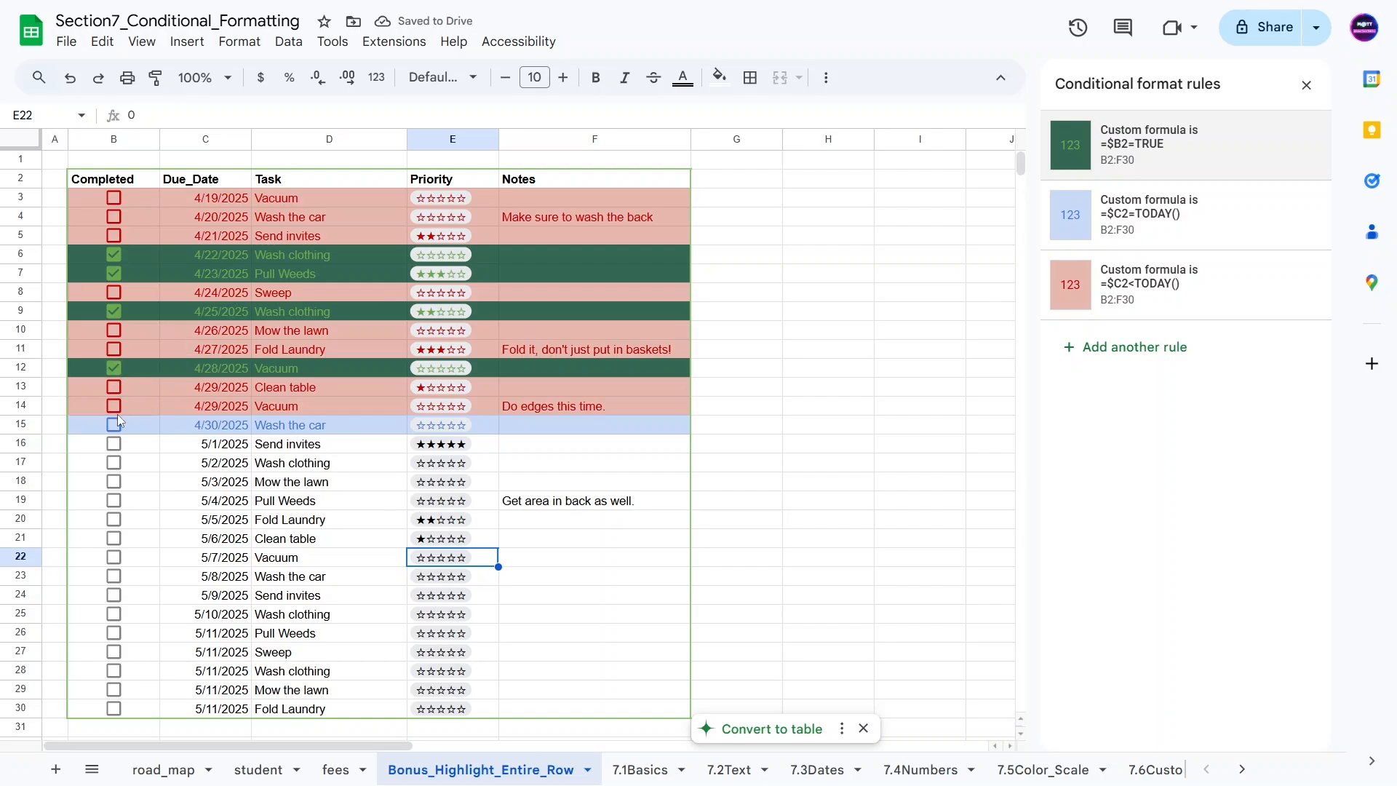
left_click(1282, 216)
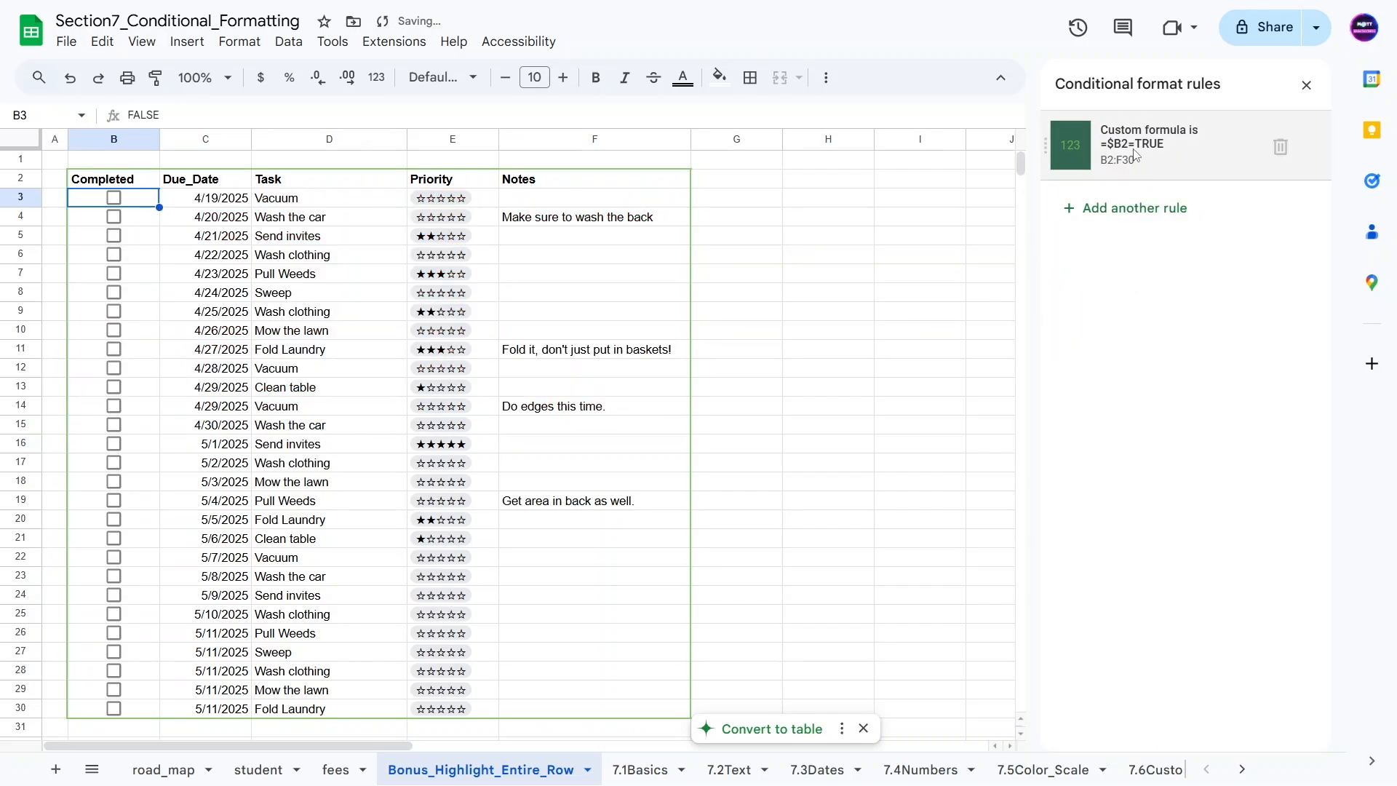
Step: Change the completed-task rule's formula to =B2=TRUE, and test it by checking off the 4/22/2025 and 4/27/2025 tasks
left_click(1136, 156)
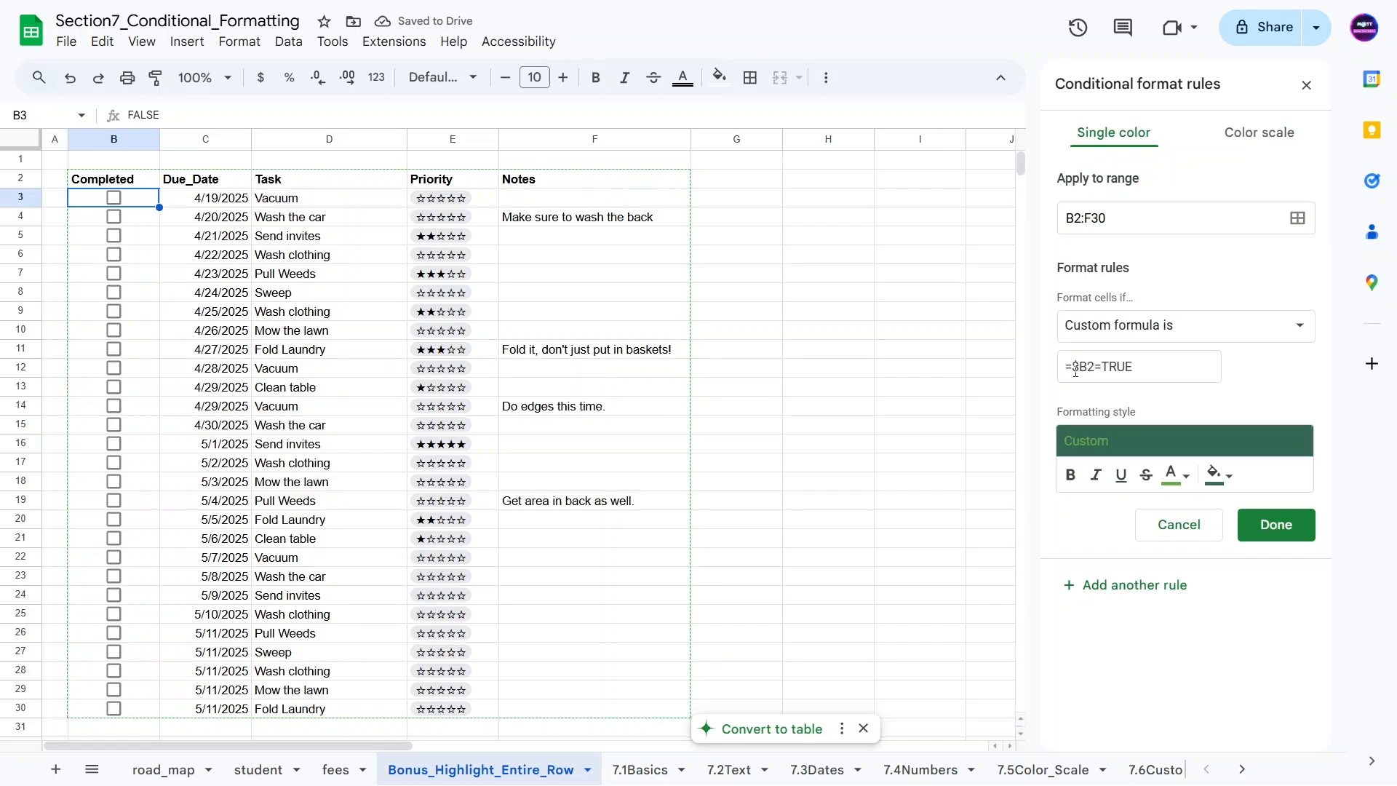
left_click_drag(1074, 364, 1081, 365)
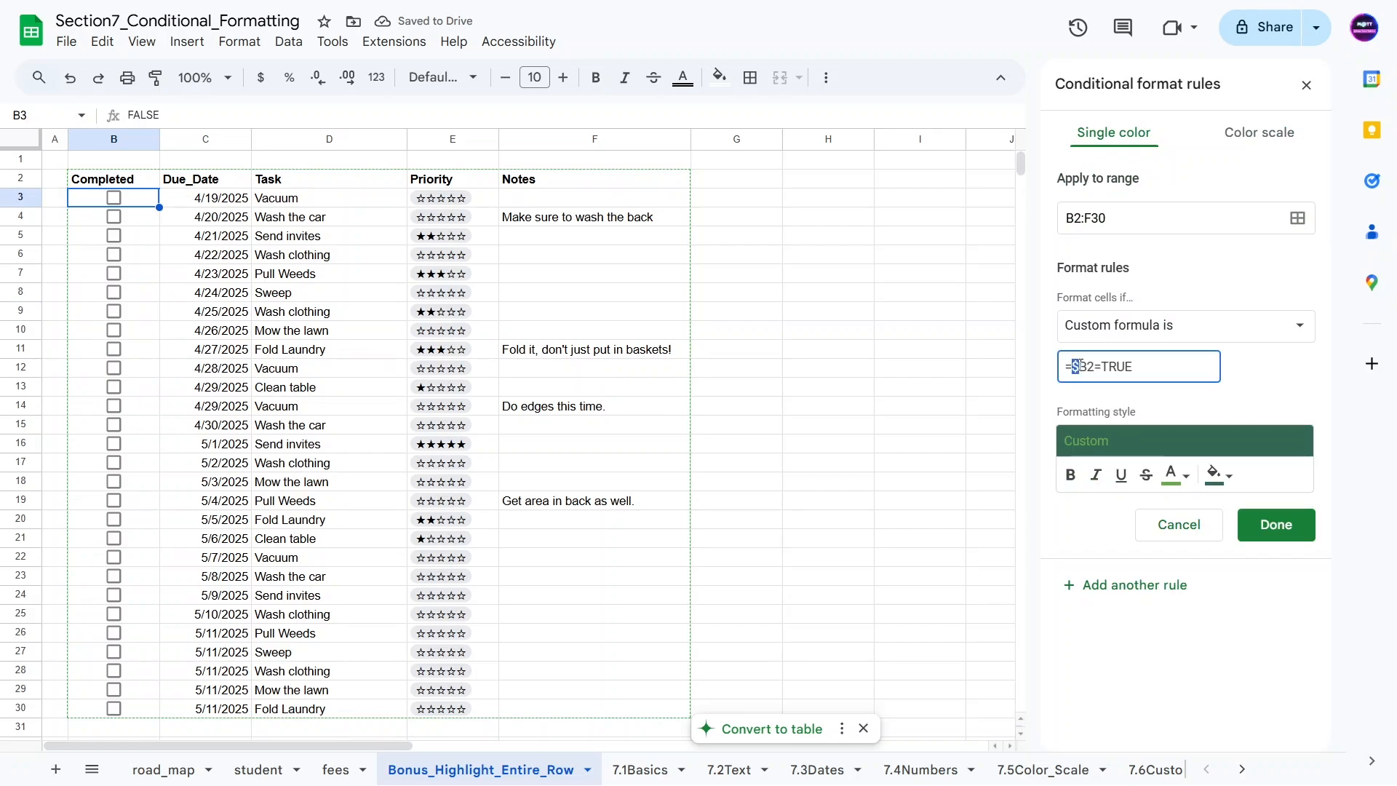
key("BackSpace")
left_click(115, 256)
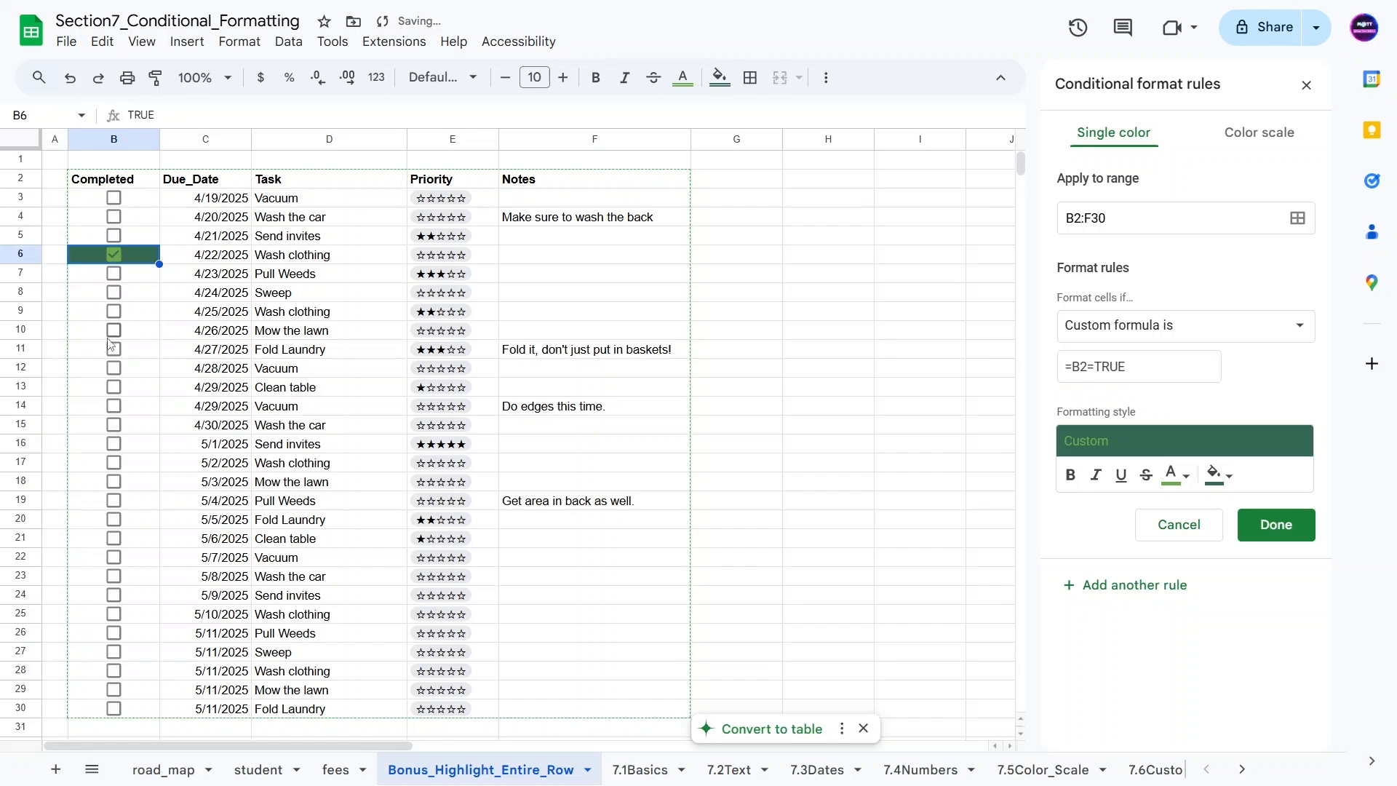
left_click(113, 349)
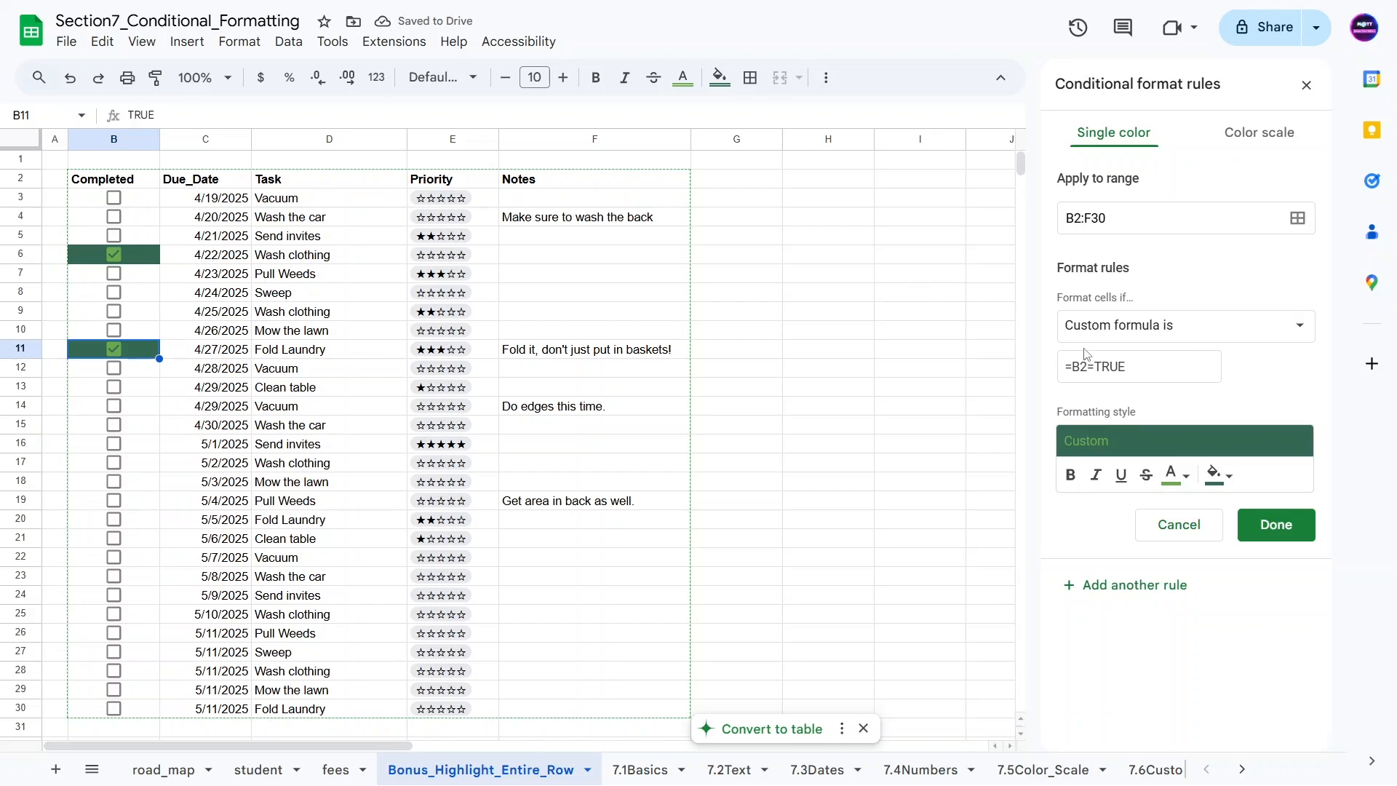
Step: Enter TRUE in Notes cell F8 to test how the rule without the column lock treats other columns
left_click(611, 294)
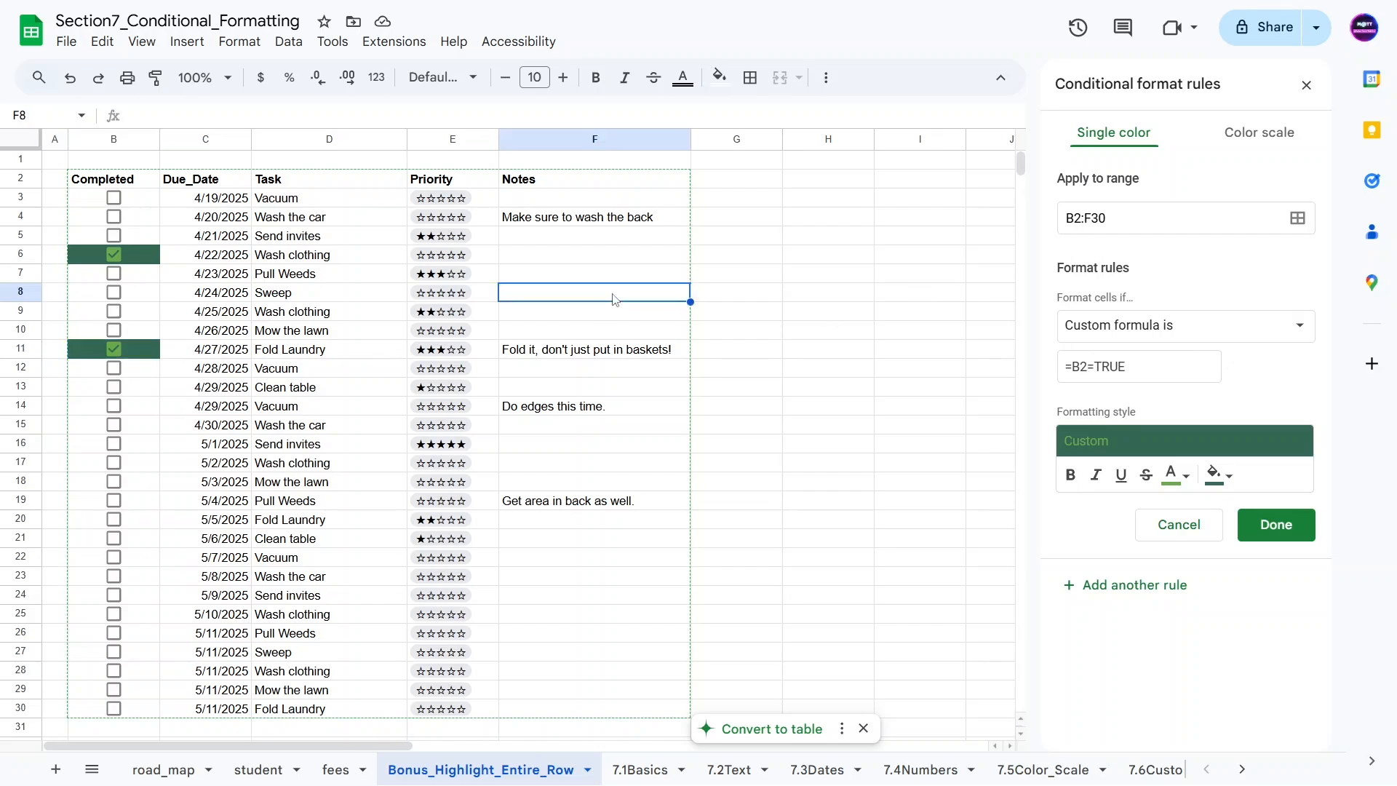
type("TRUE")
left_click(614, 295)
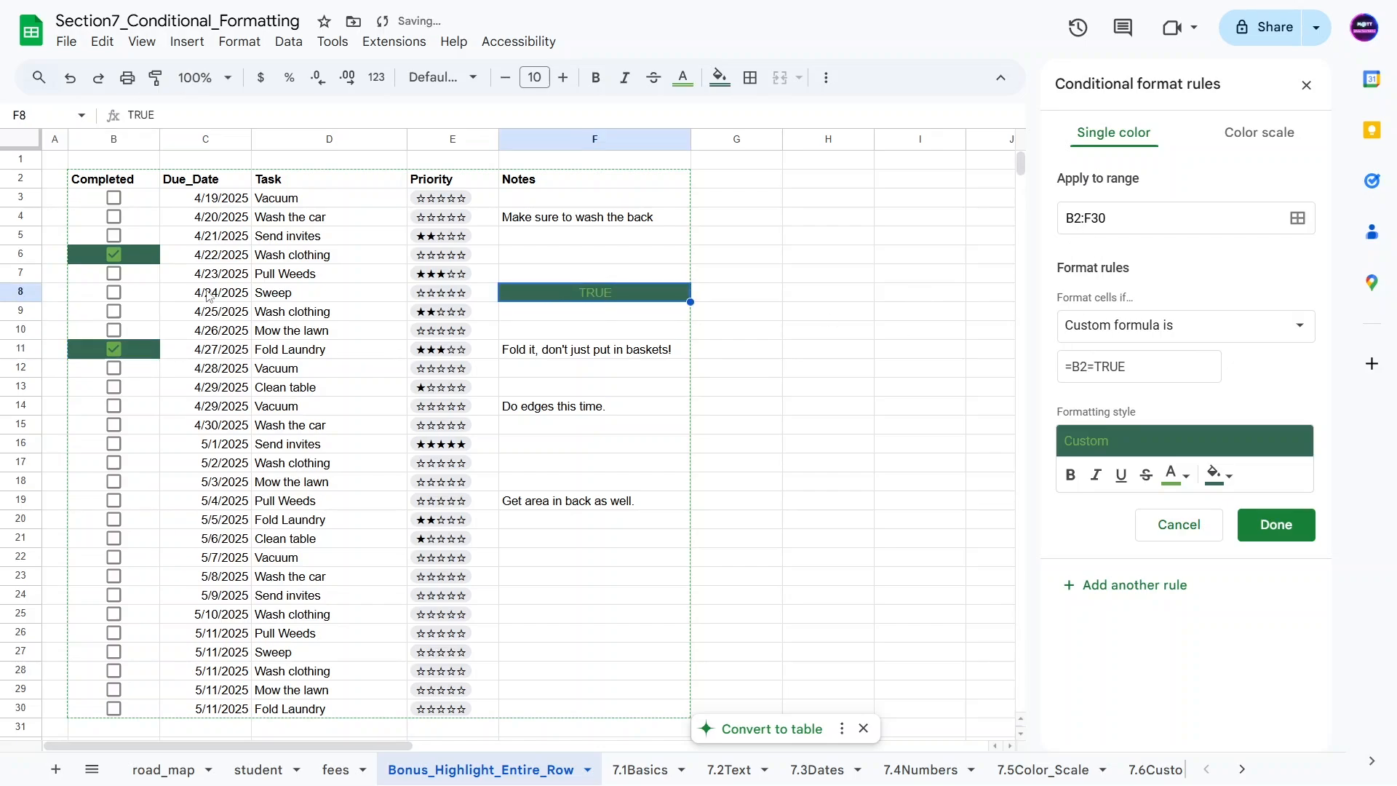
Step: Restore the column lock in the completed-task rule so its formula reads =$B2=TRUE
left_click(1077, 365)
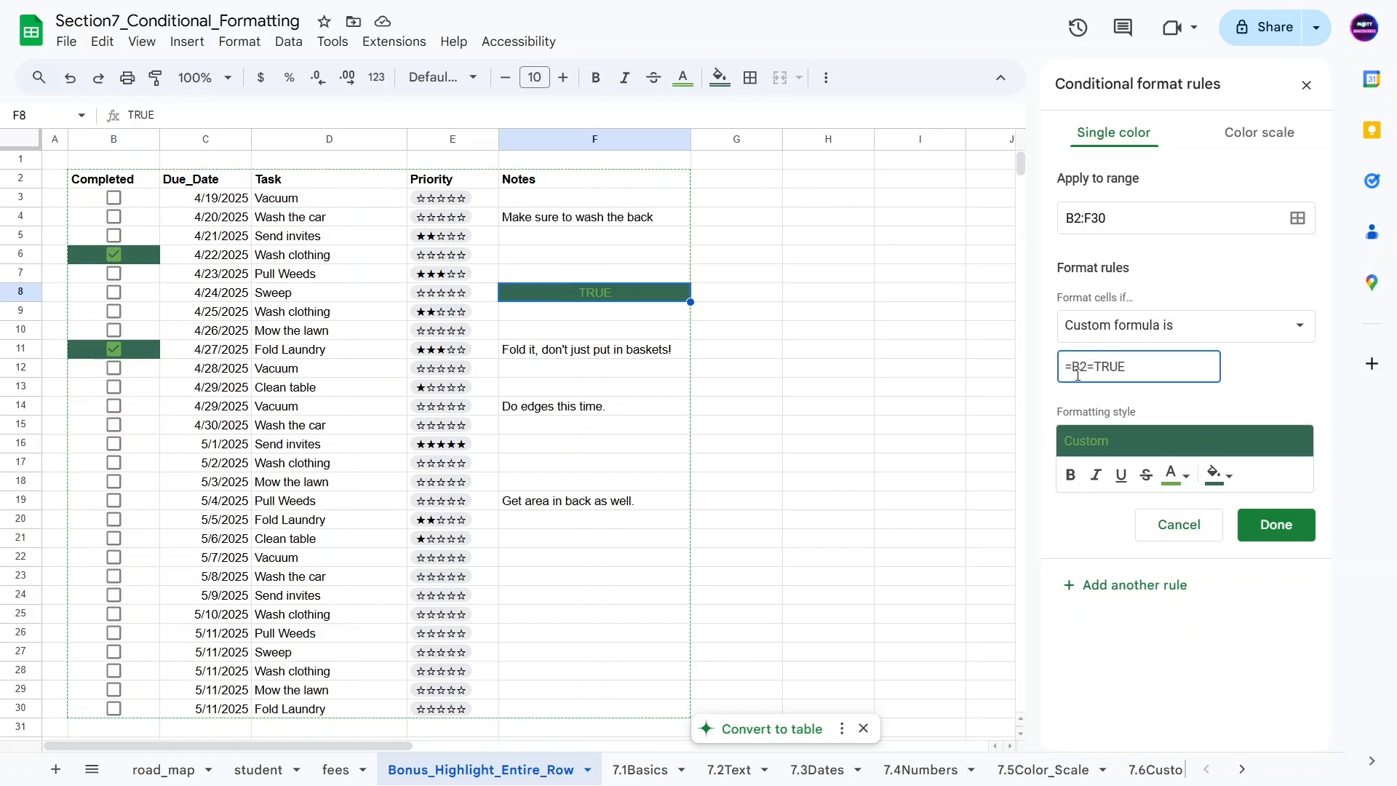
type("$")
left_click(1114, 366)
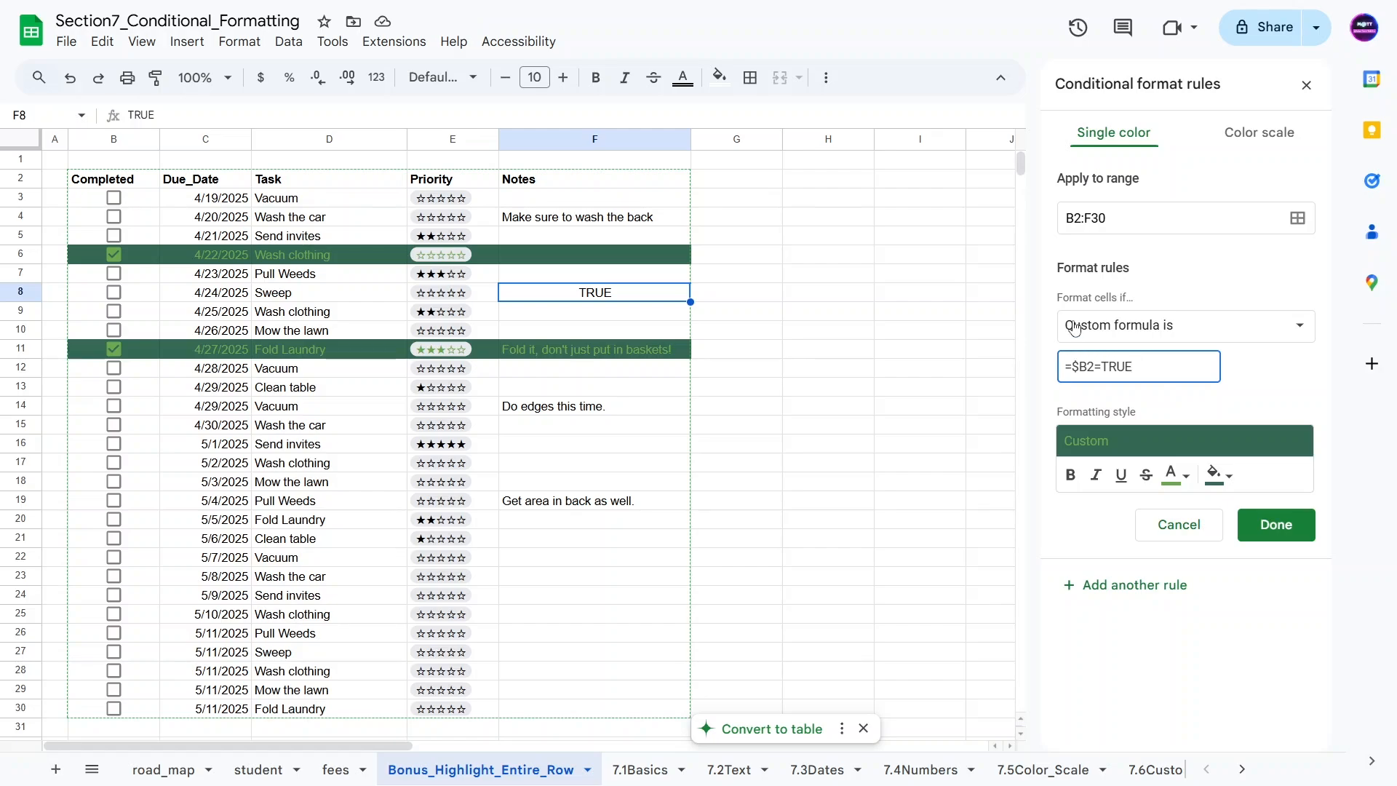
Step: Set the completed-task rule's range to B:F with the formula still starting at row 2, and test it by checking off the 4/30/2025 task
left_click_drag(1075, 219, 1078, 218)
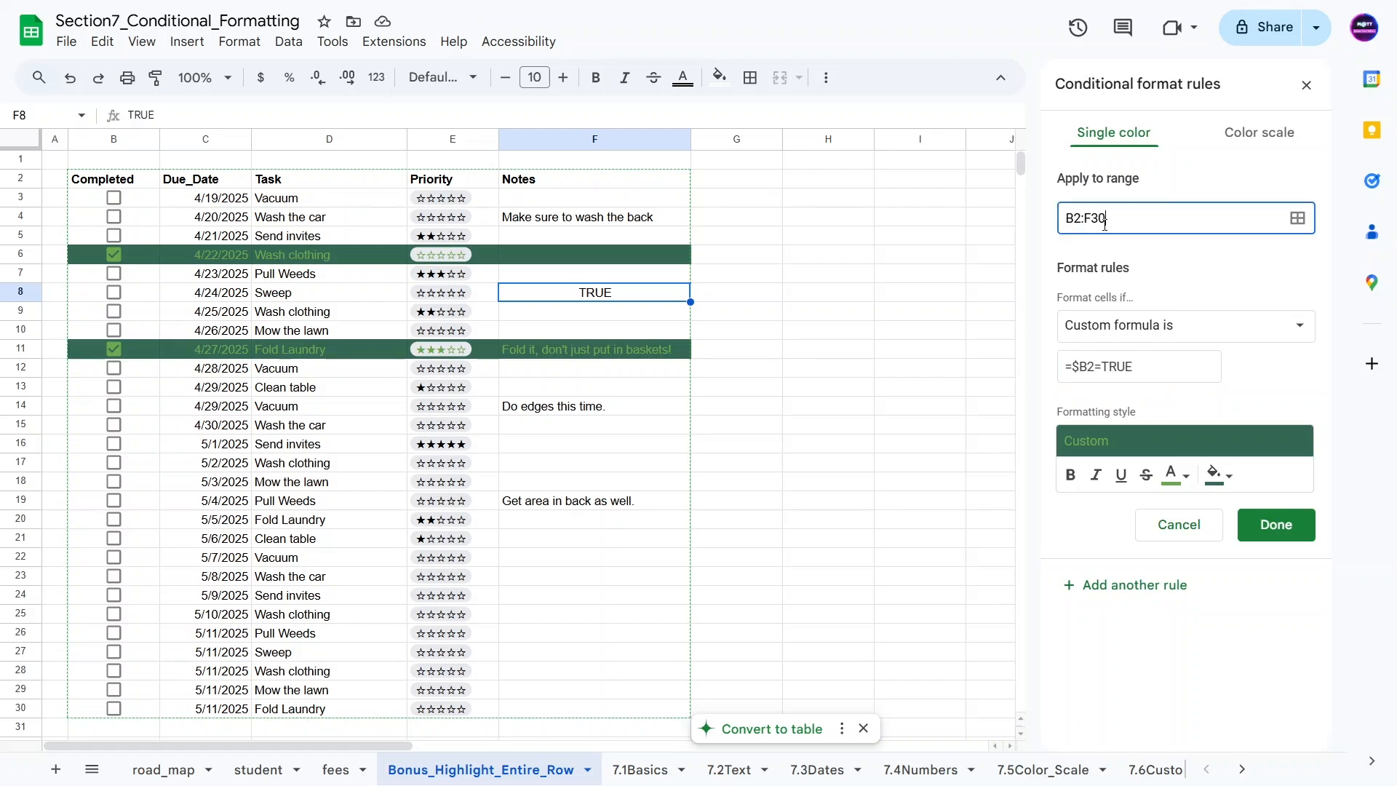
left_click(1086, 366)
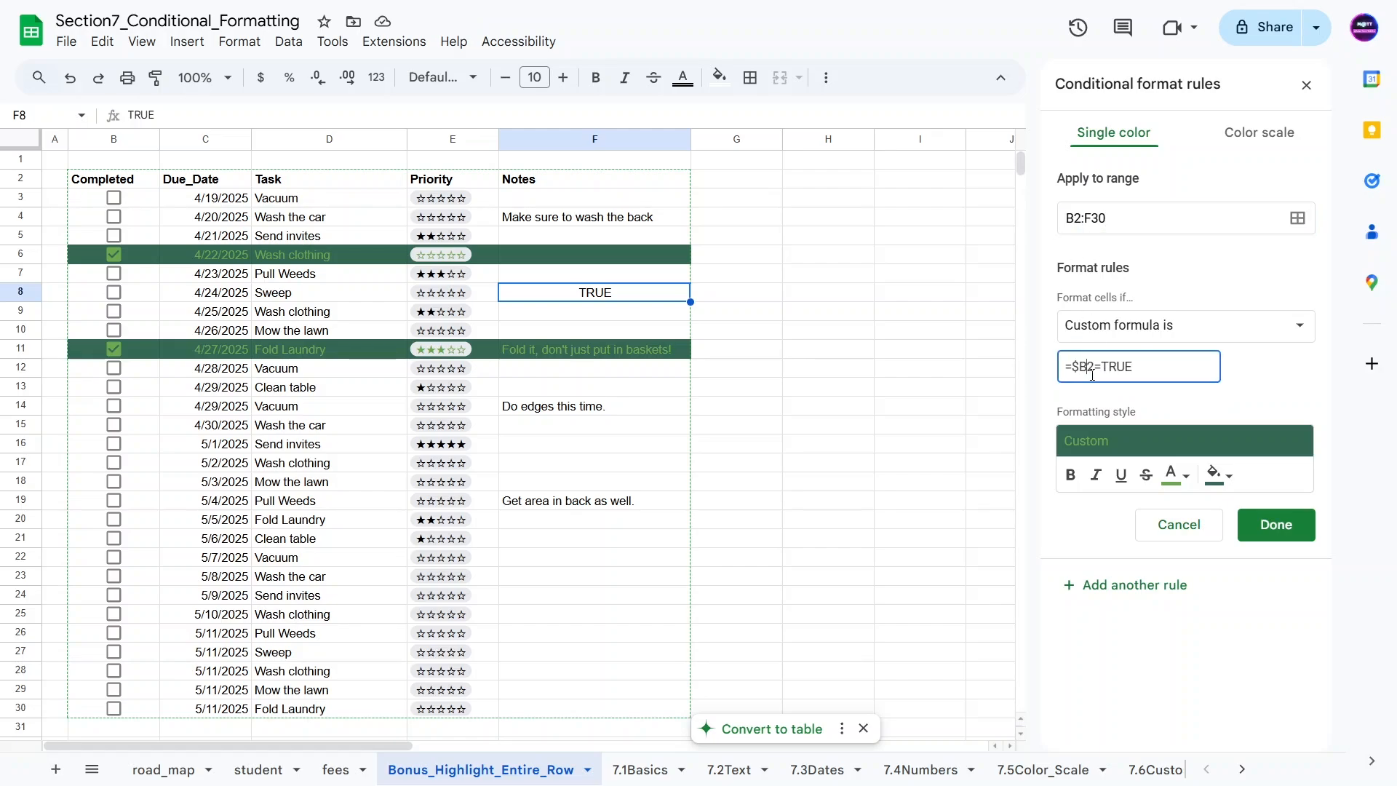
left_click_drag(1076, 368, 1086, 368)
left_click_drag(1087, 369, 1082, 367)
left_click(125, 180)
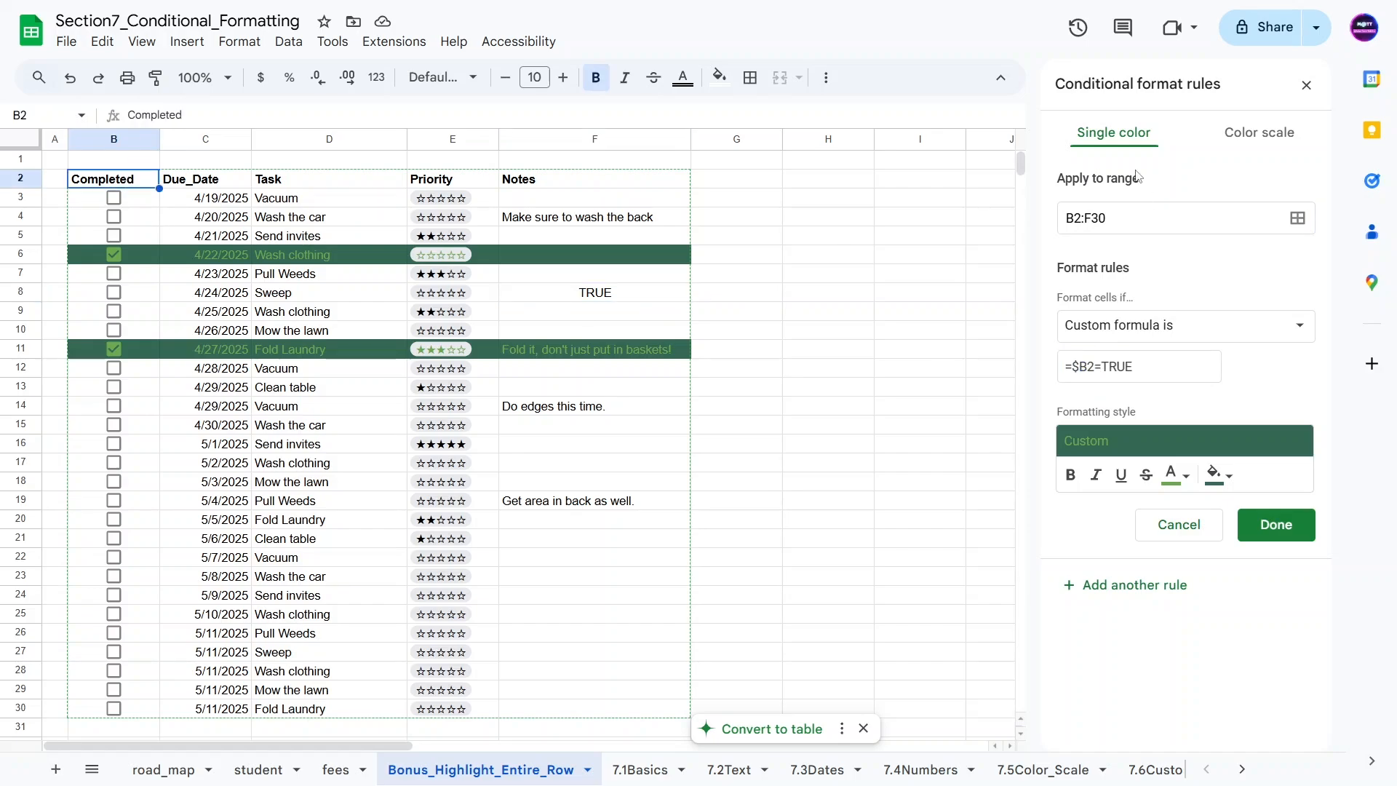
left_click(1078, 216)
key("Delete")
key("Delete")
key("Delete")
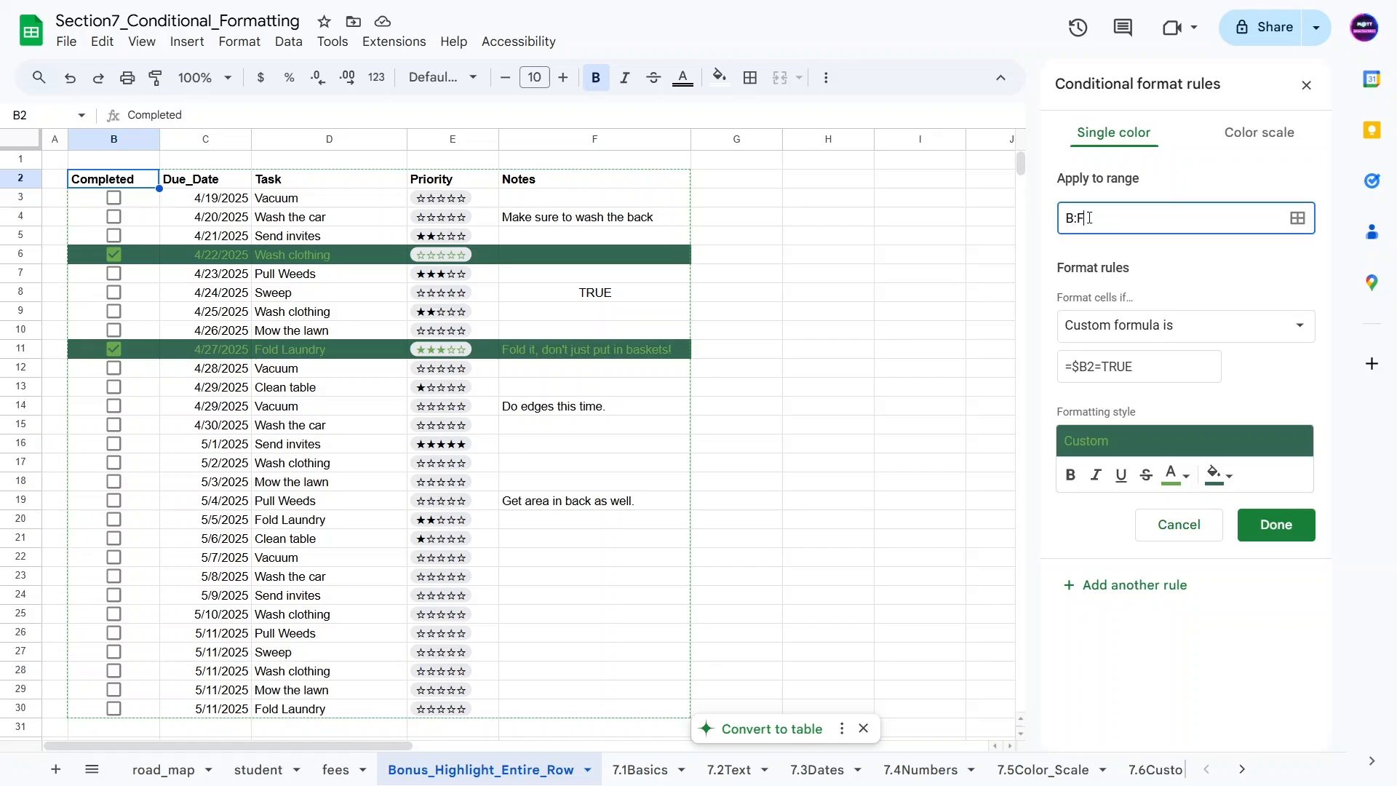
left_click_drag(1125, 368, 1131, 369)
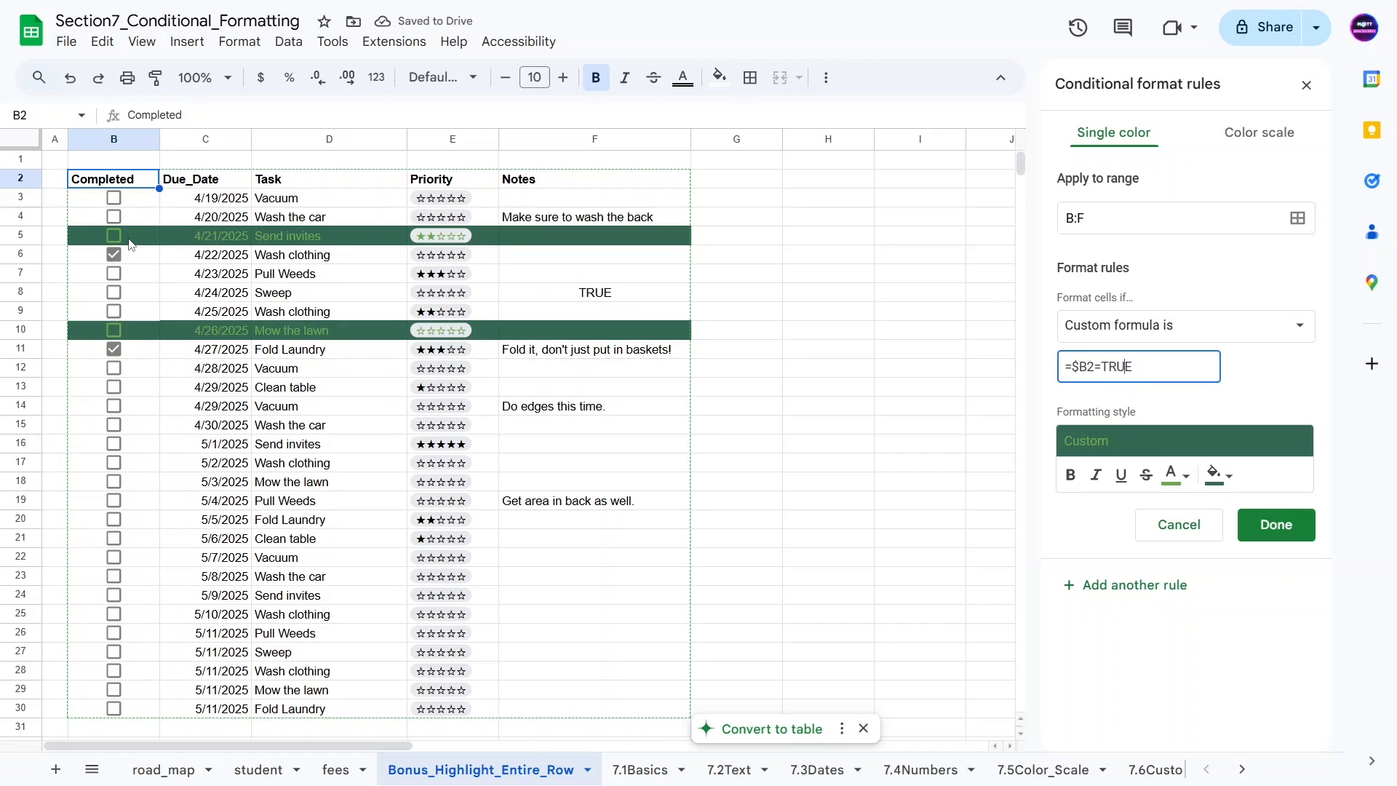
left_click(116, 427)
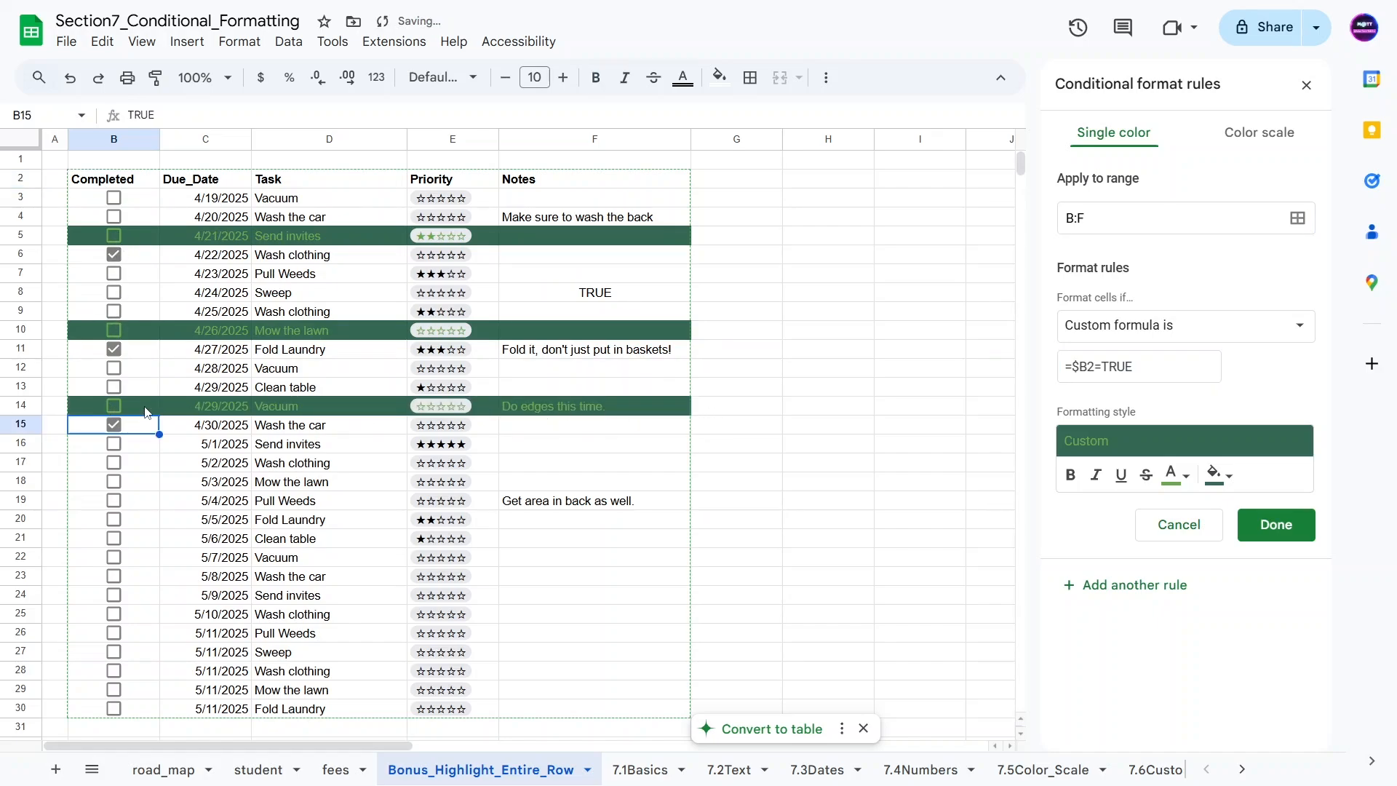
left_click(1084, 370)
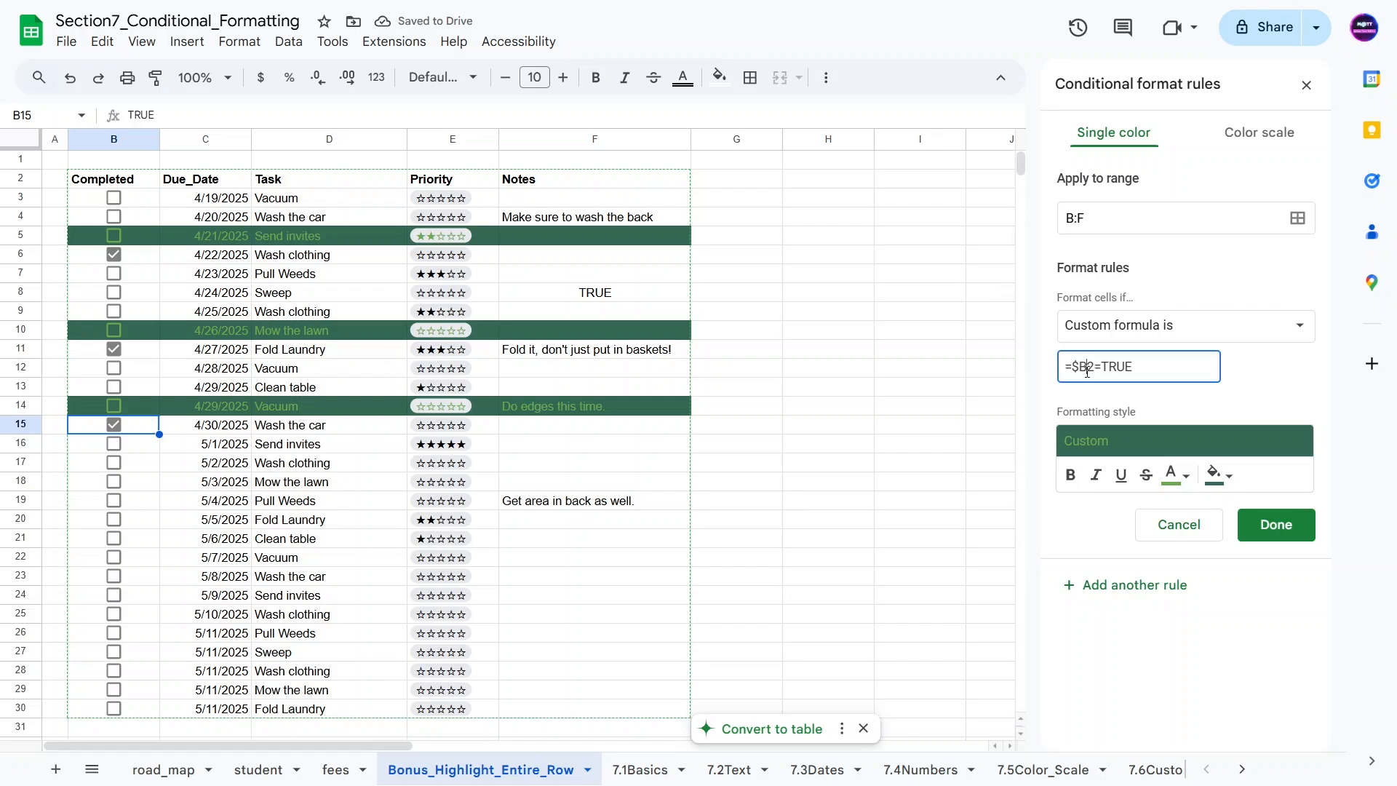
left_click(1083, 211)
left_click(120, 160)
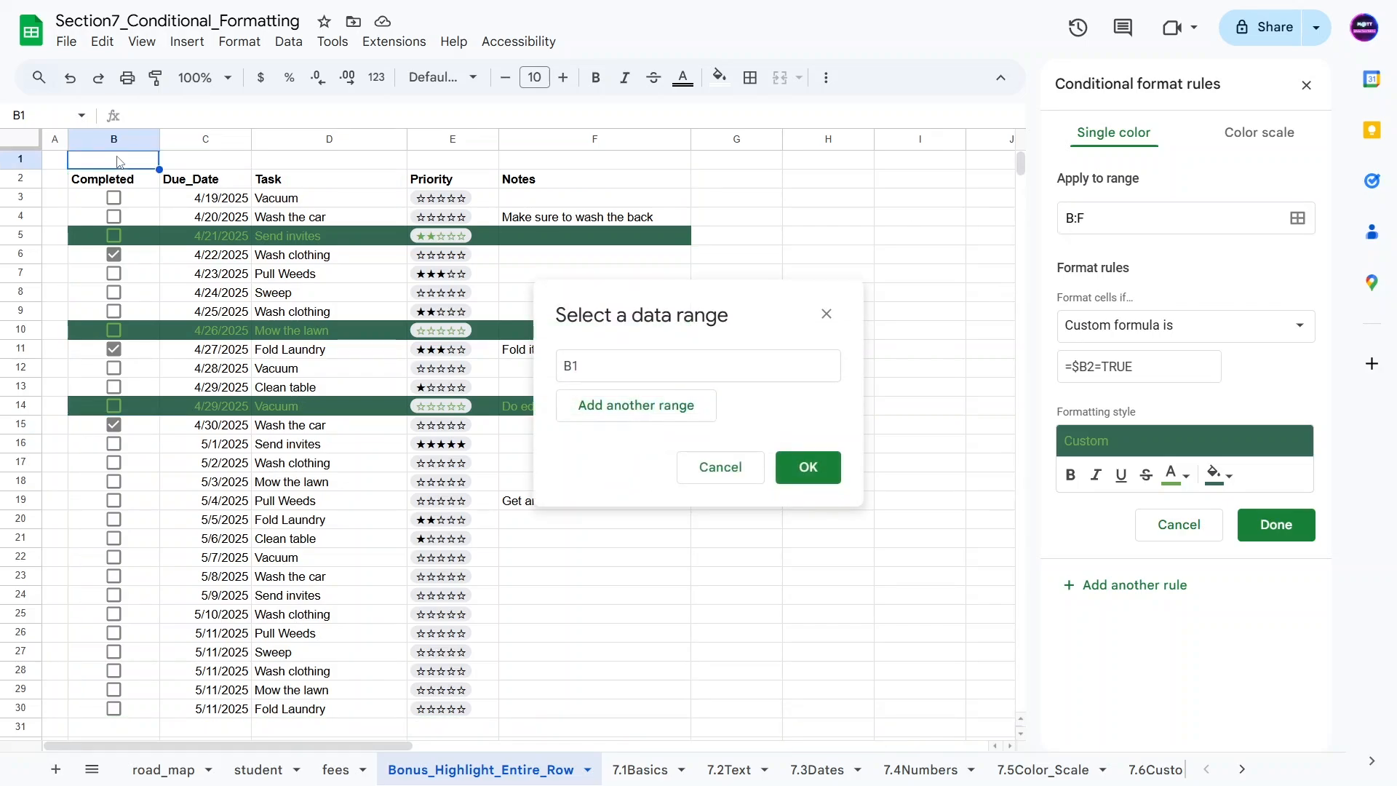
left_click(727, 472)
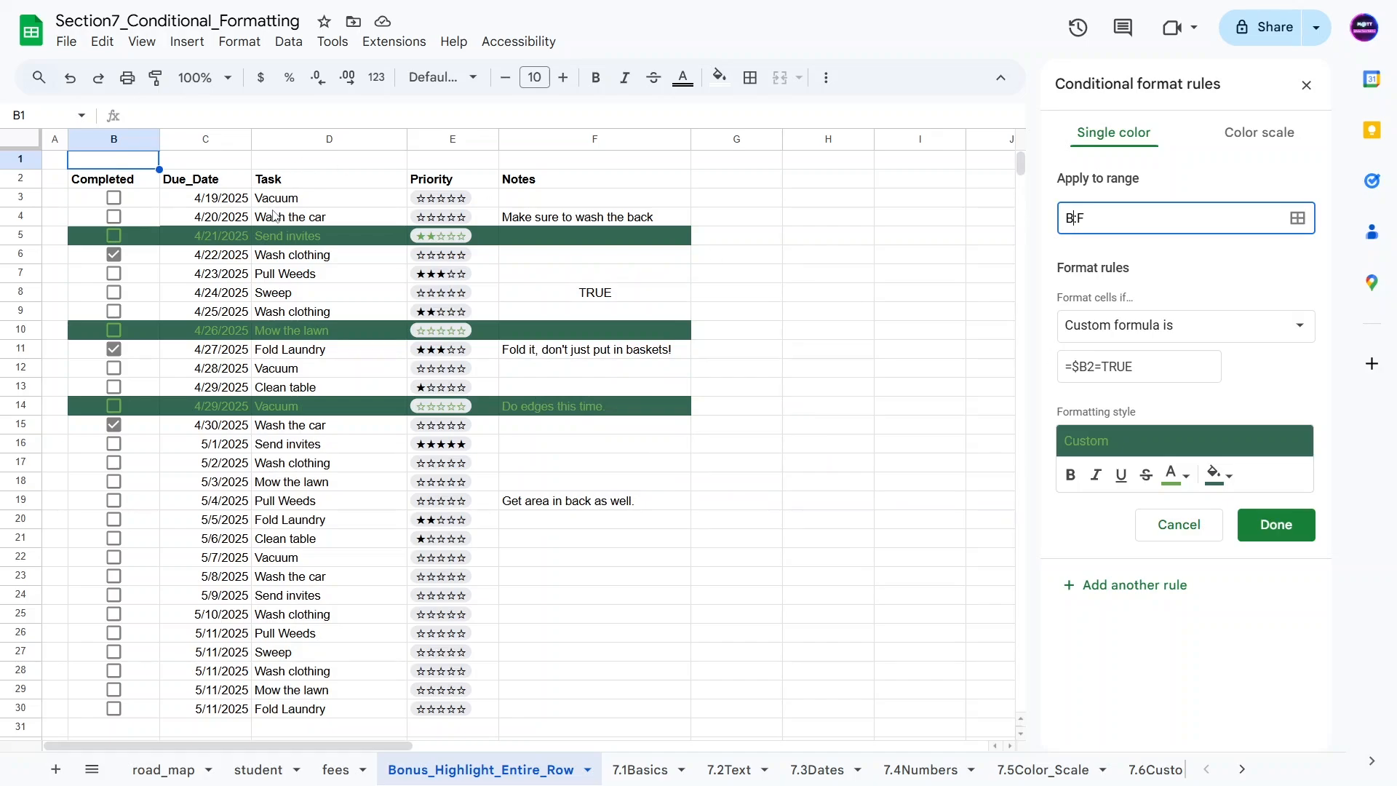
left_click(125, 184)
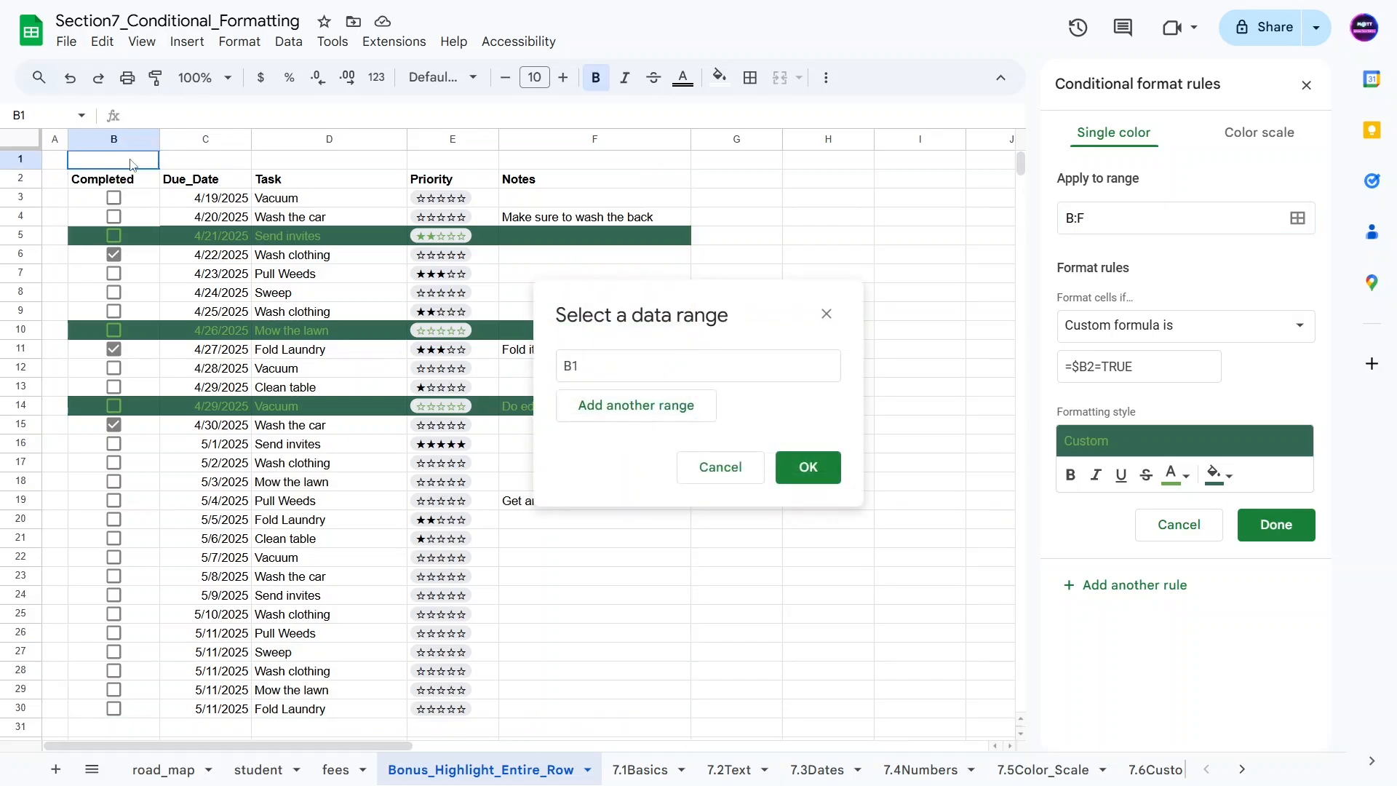
left_click(720, 469)
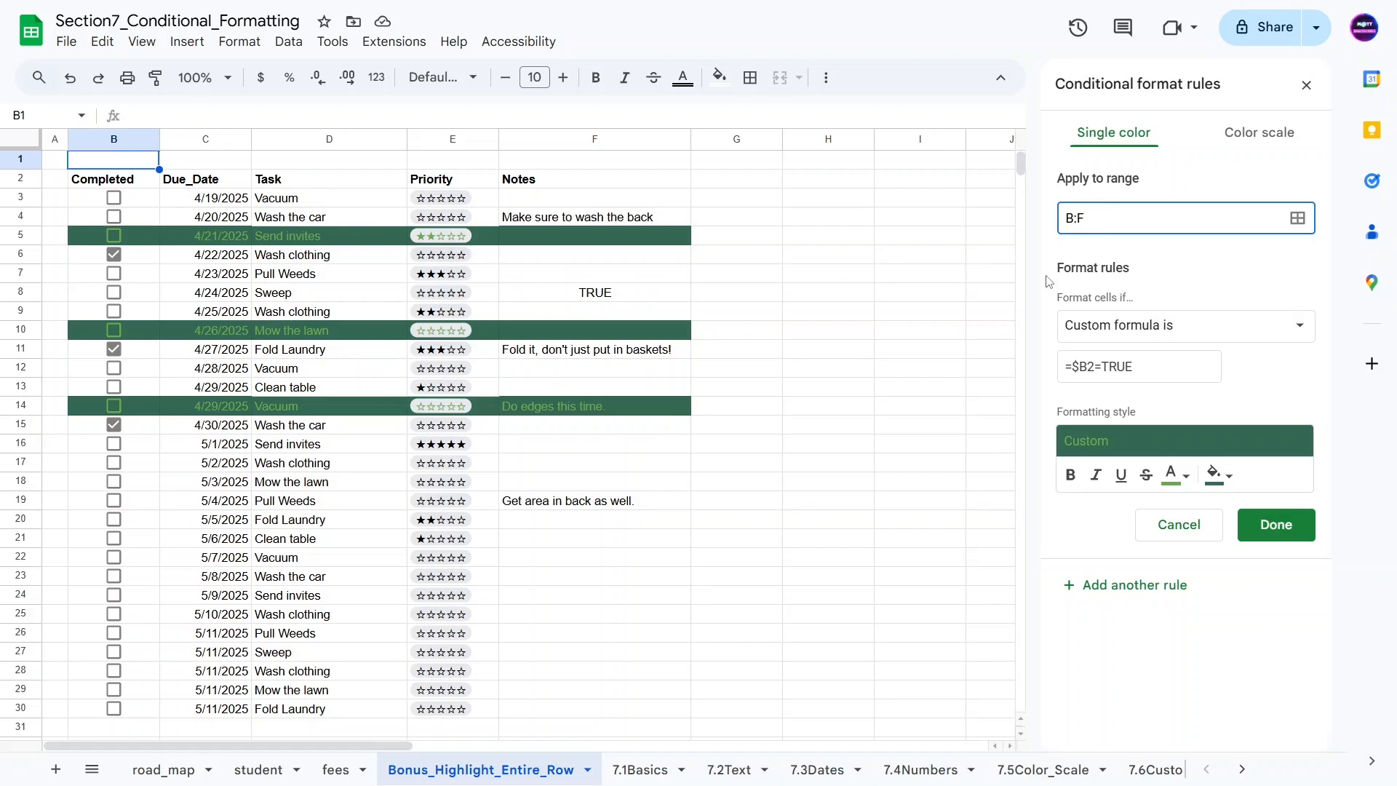
Step: Change the completed-task rule's formula to =$B3=TRUE, and test it by checking off the 5/8/2025 Wash the car task
left_click_drag(1095, 365, 1089, 363)
type("3")
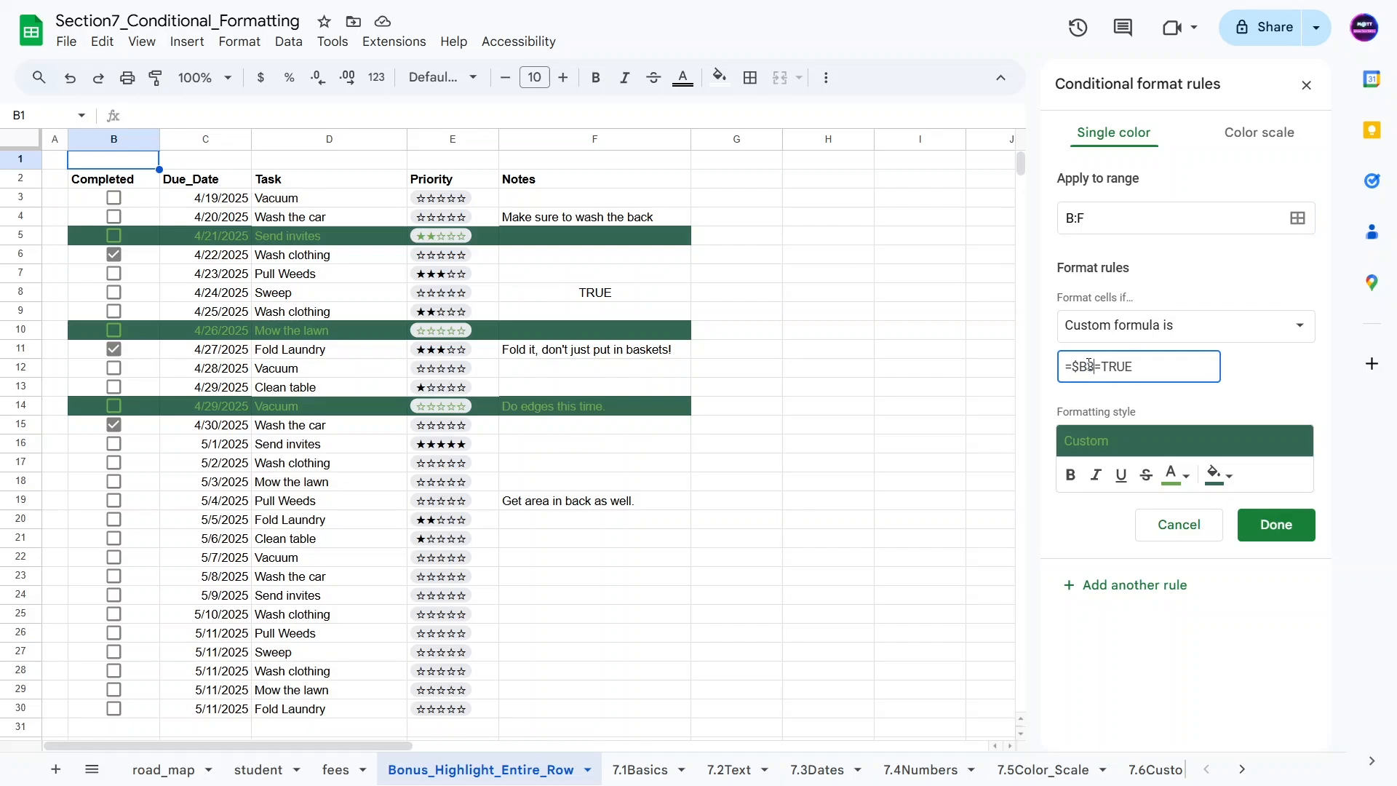
left_click(1302, 377)
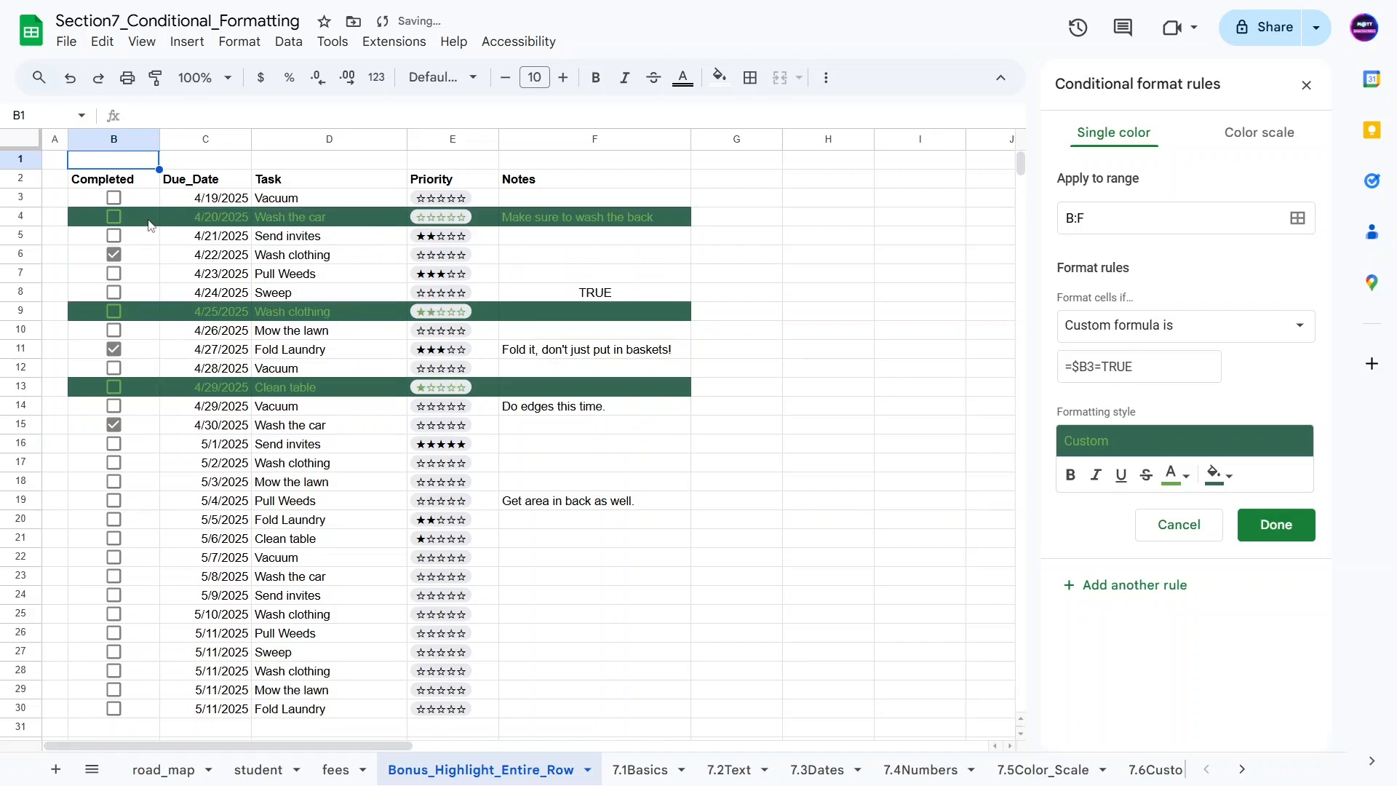
left_click(114, 577)
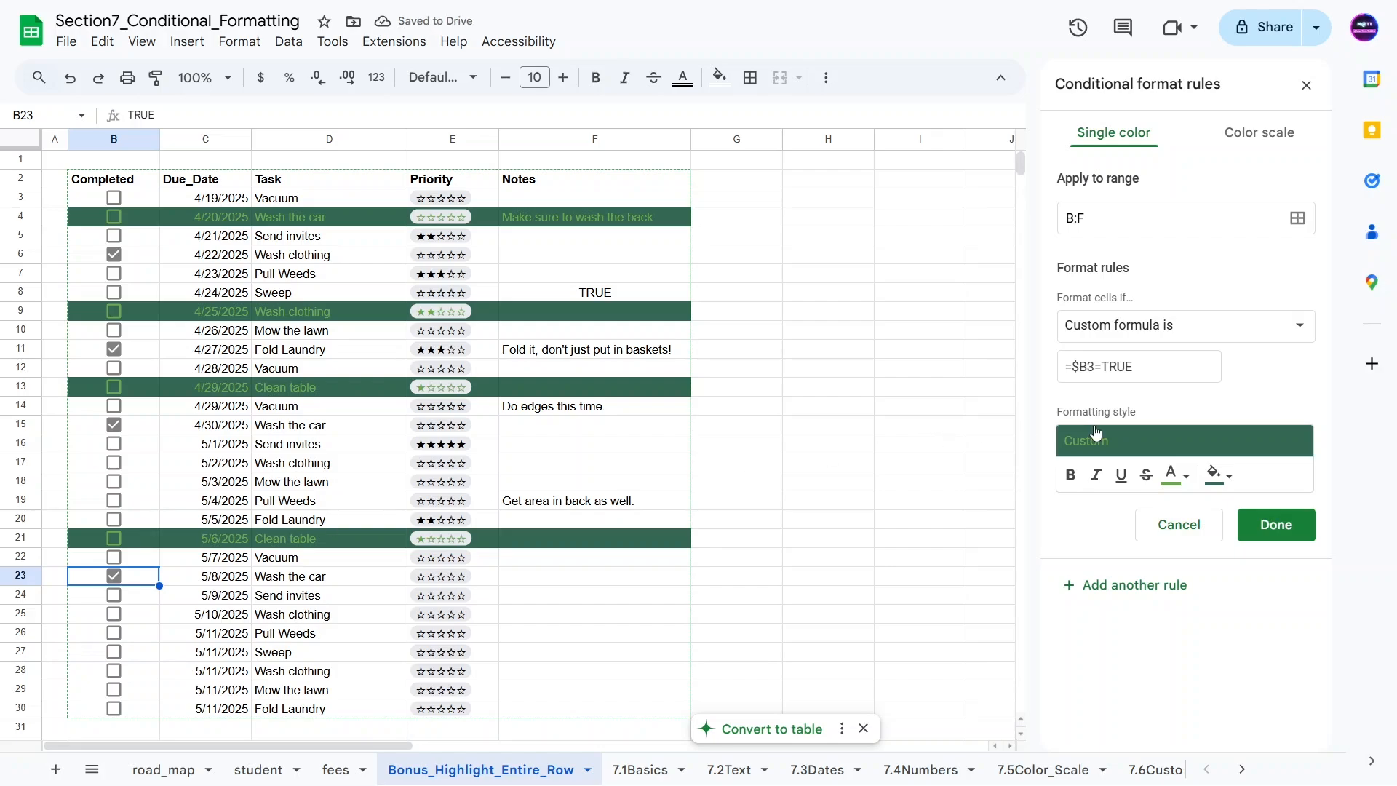
Step: Change the completed-task rule's formula to =$B1=TRUE to match the B:F range, and test it by checking off the 4/20/2025 task
left_click_drag(1093, 371, 1082, 369)
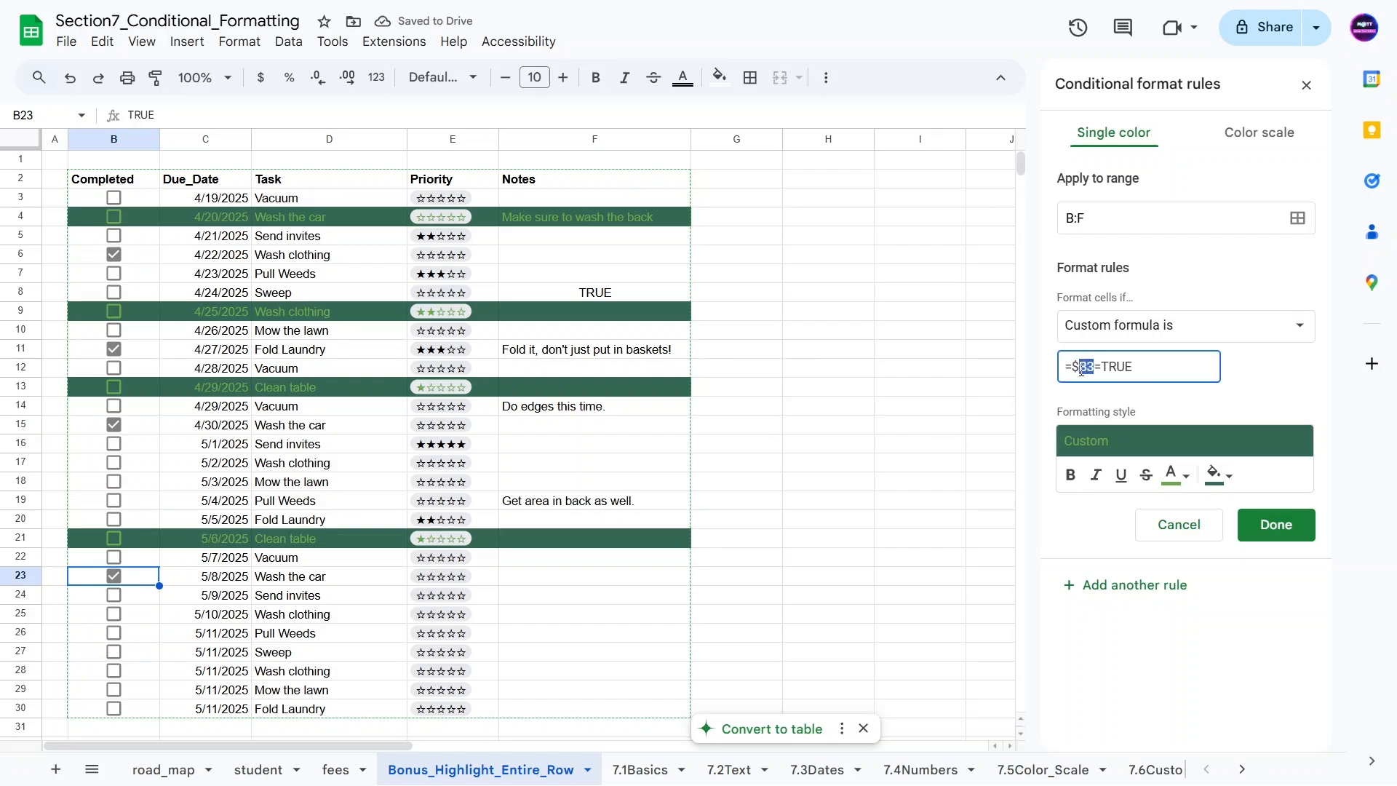
left_click(1074, 219)
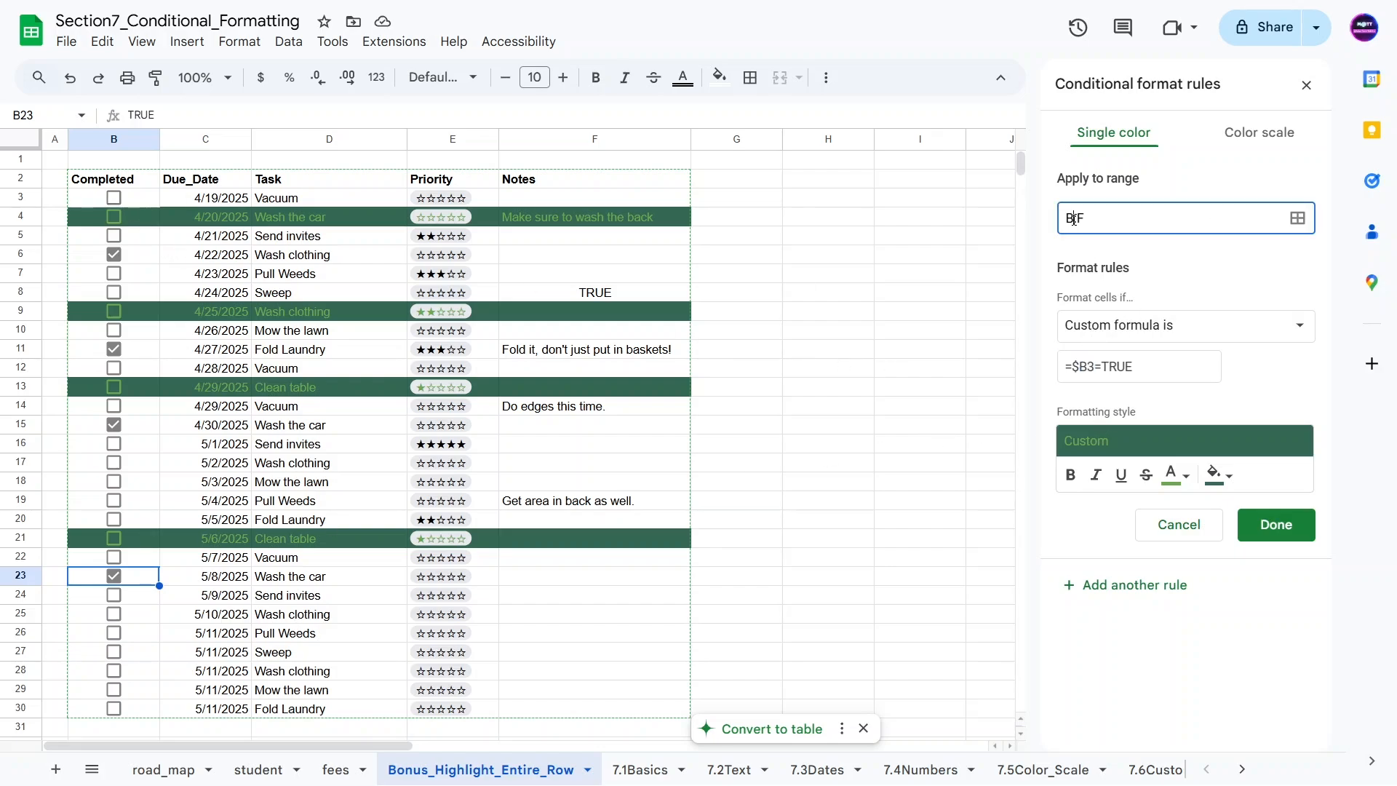
left_click(1092, 368)
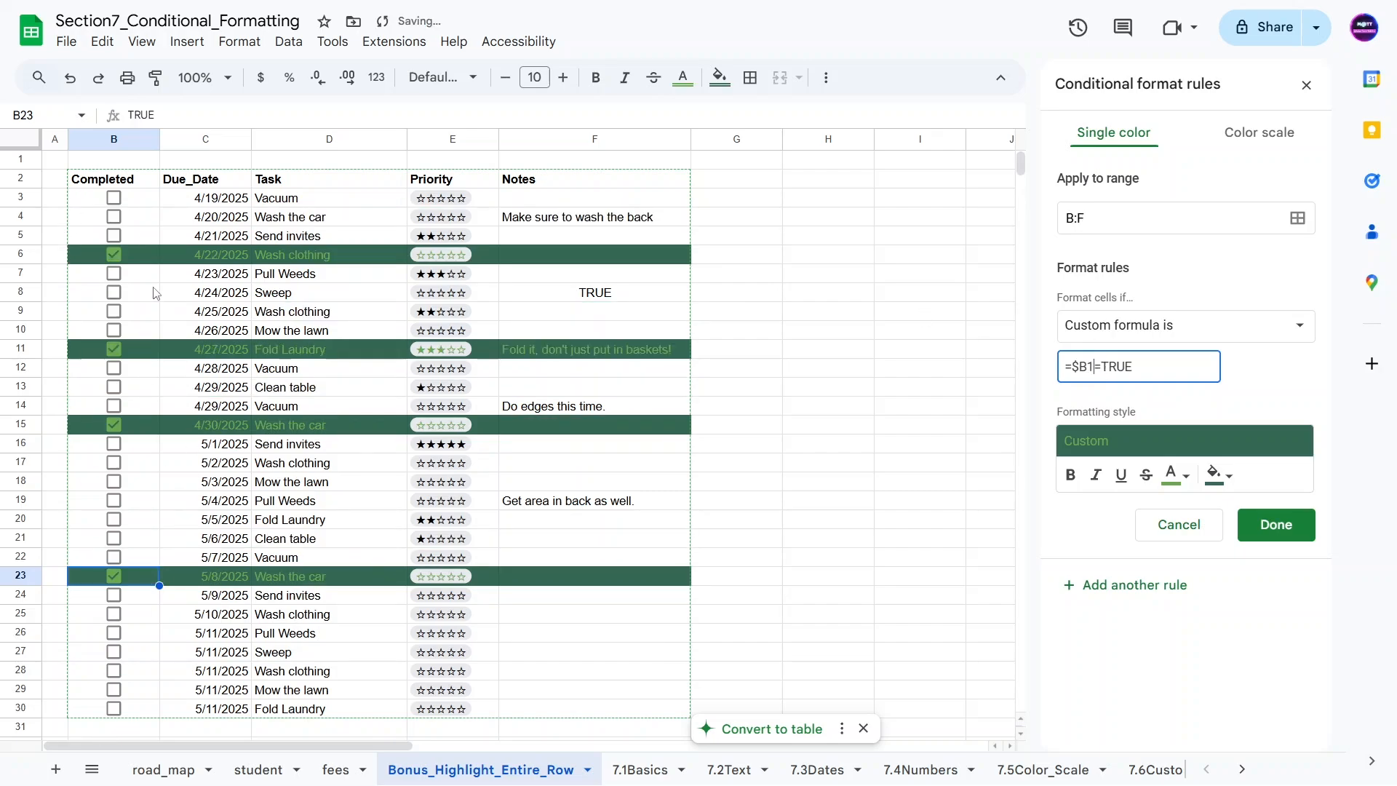
left_click(117, 218)
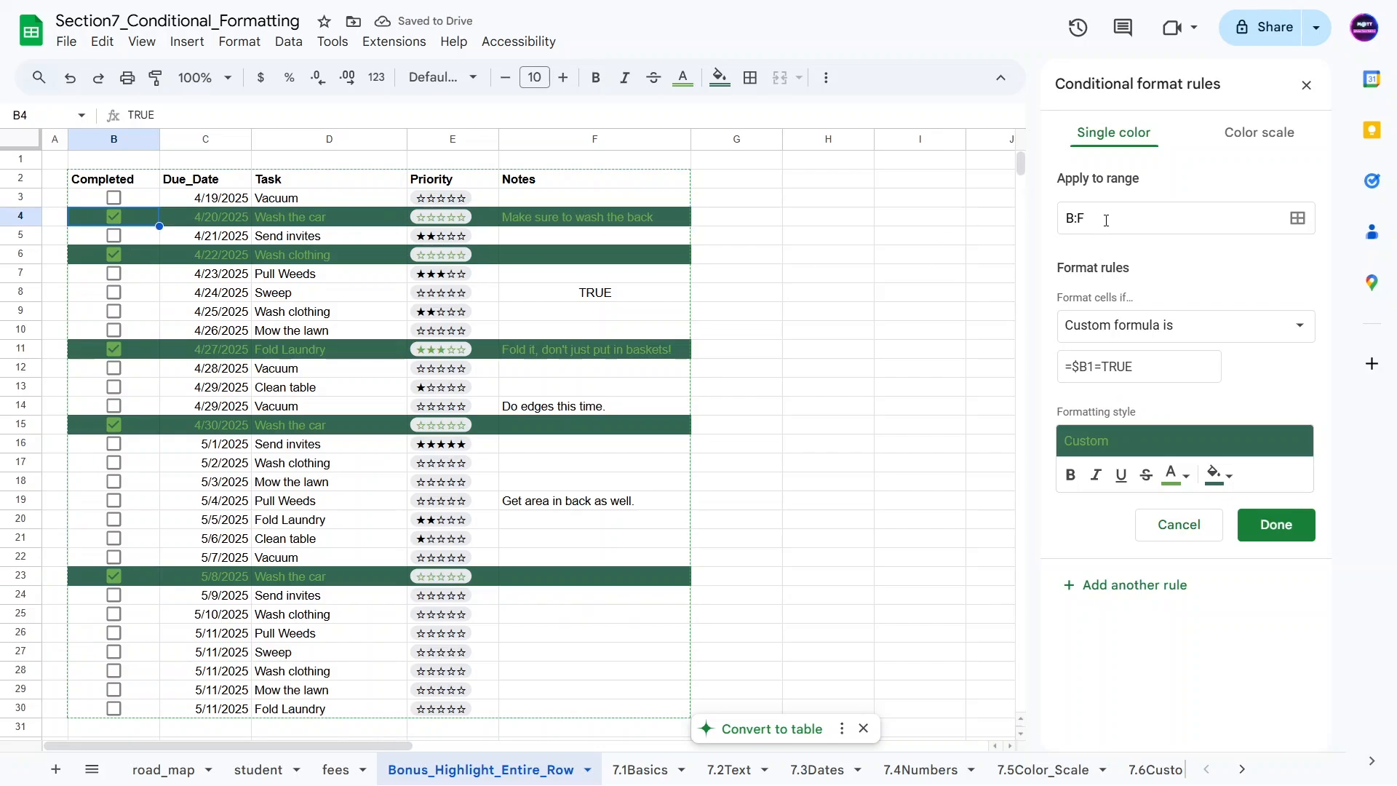
Step: Enter TRUE in cell B1 above the headers to test whether the rule also formats that row
left_click_drag(150, 200, 145, 535)
left_click(155, 180)
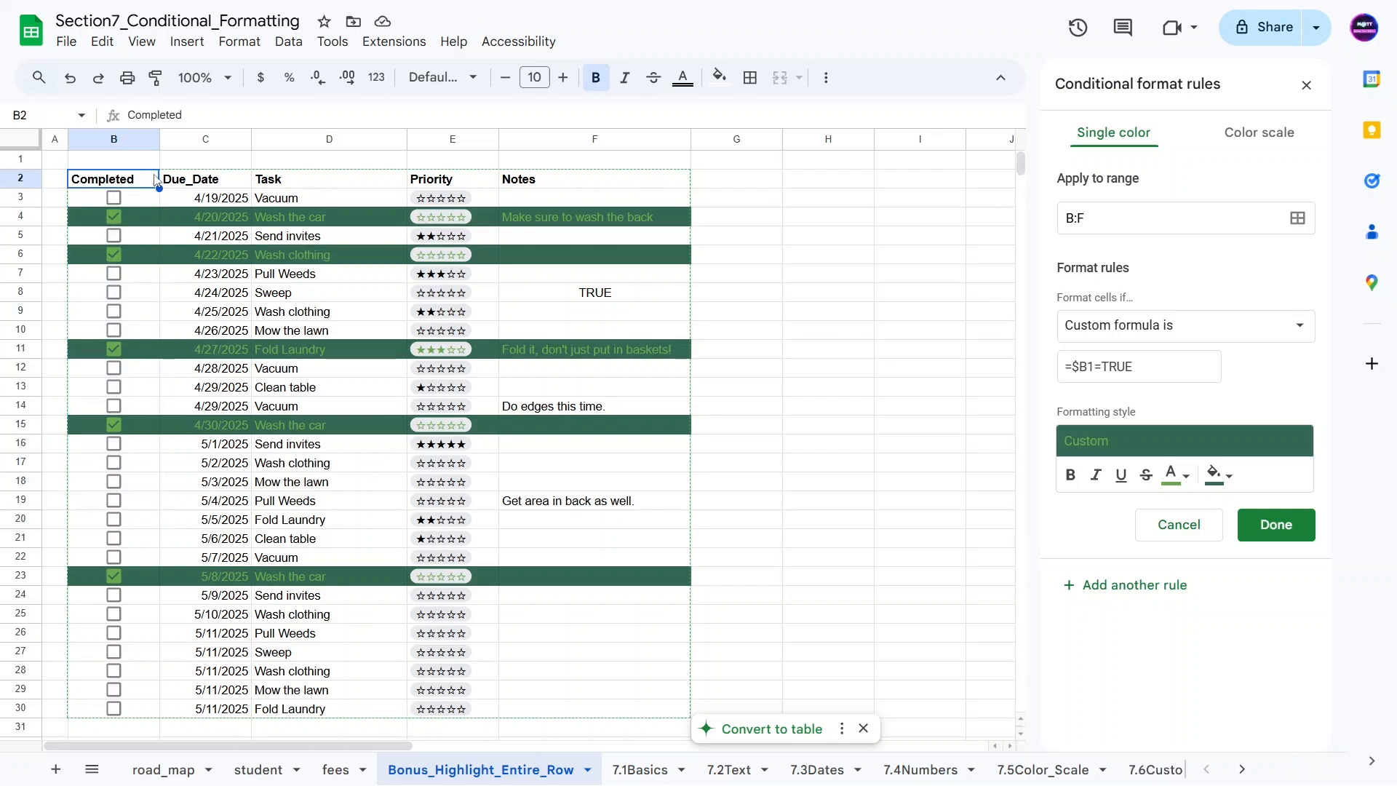
left_click(131, 159)
type("TRUE")
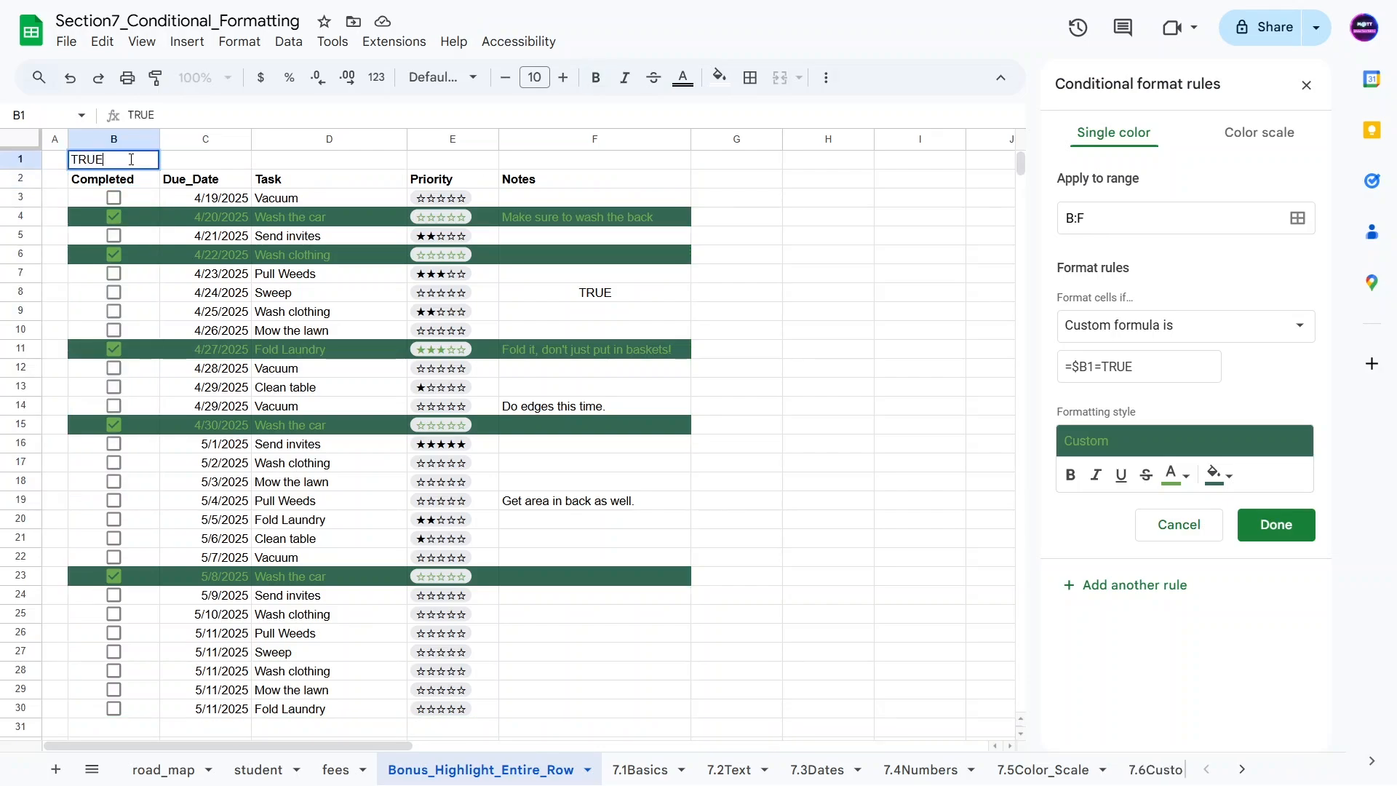
key("Return")
left_click(117, 162)
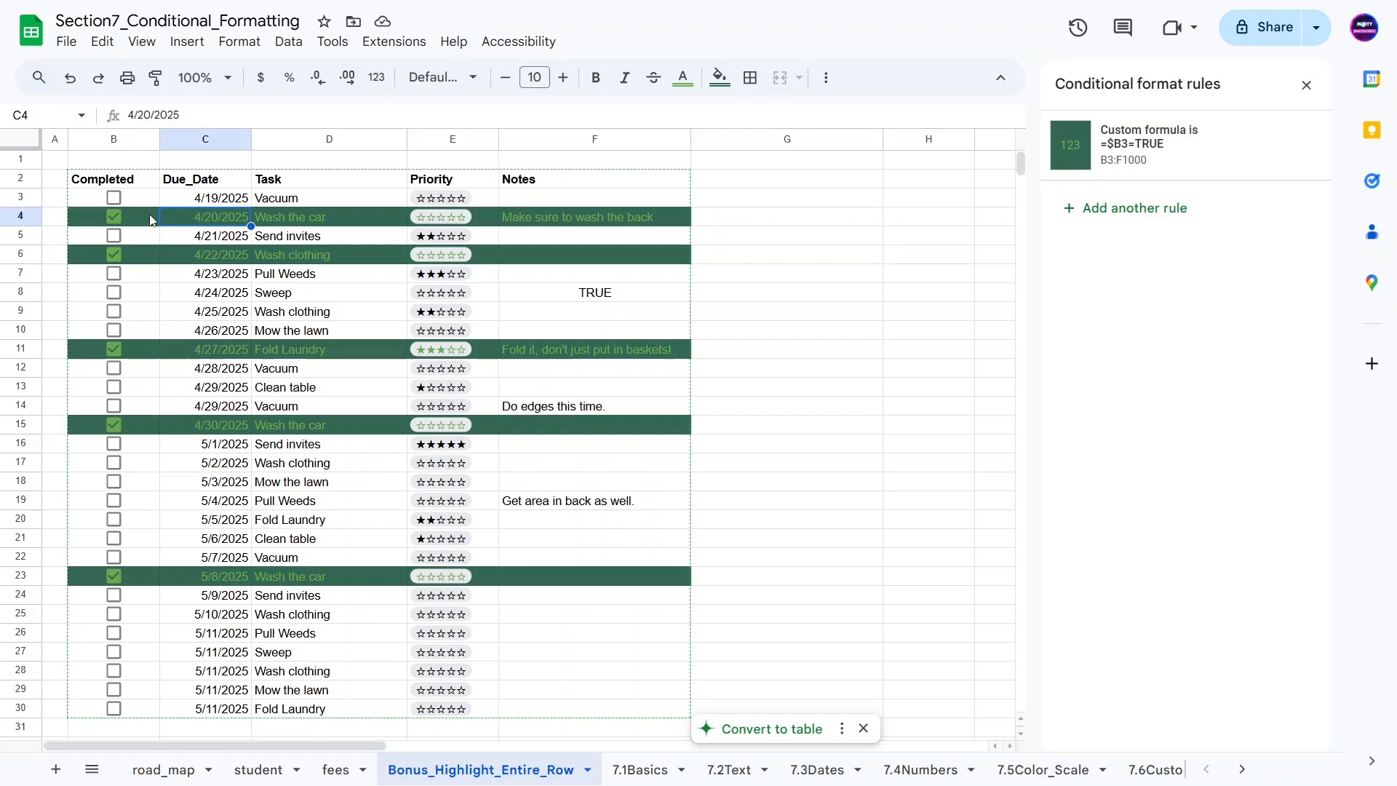
Step: Extend the completed-task rule's range across the entire sheet width, A3:AA1000, and save the rule
key("Left")
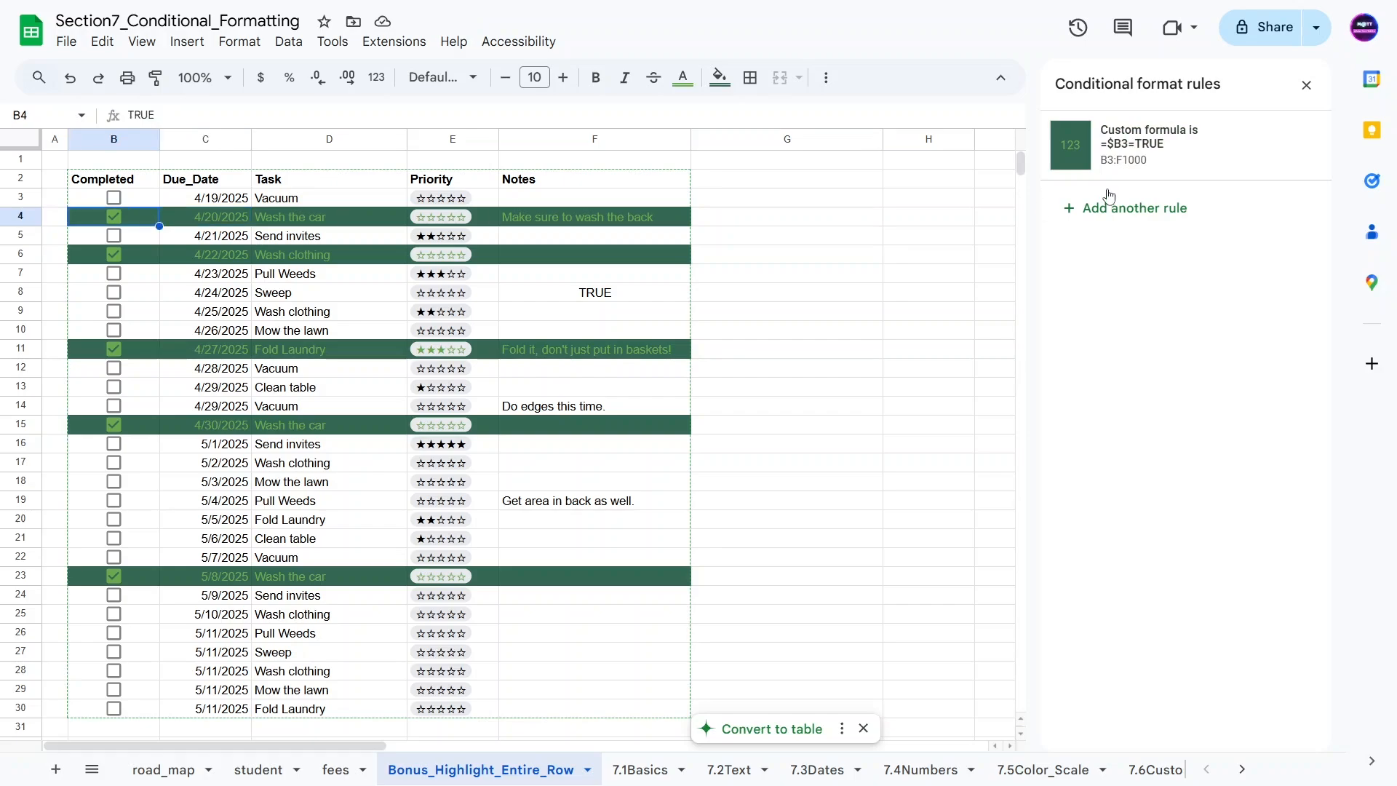
left_click(1150, 160)
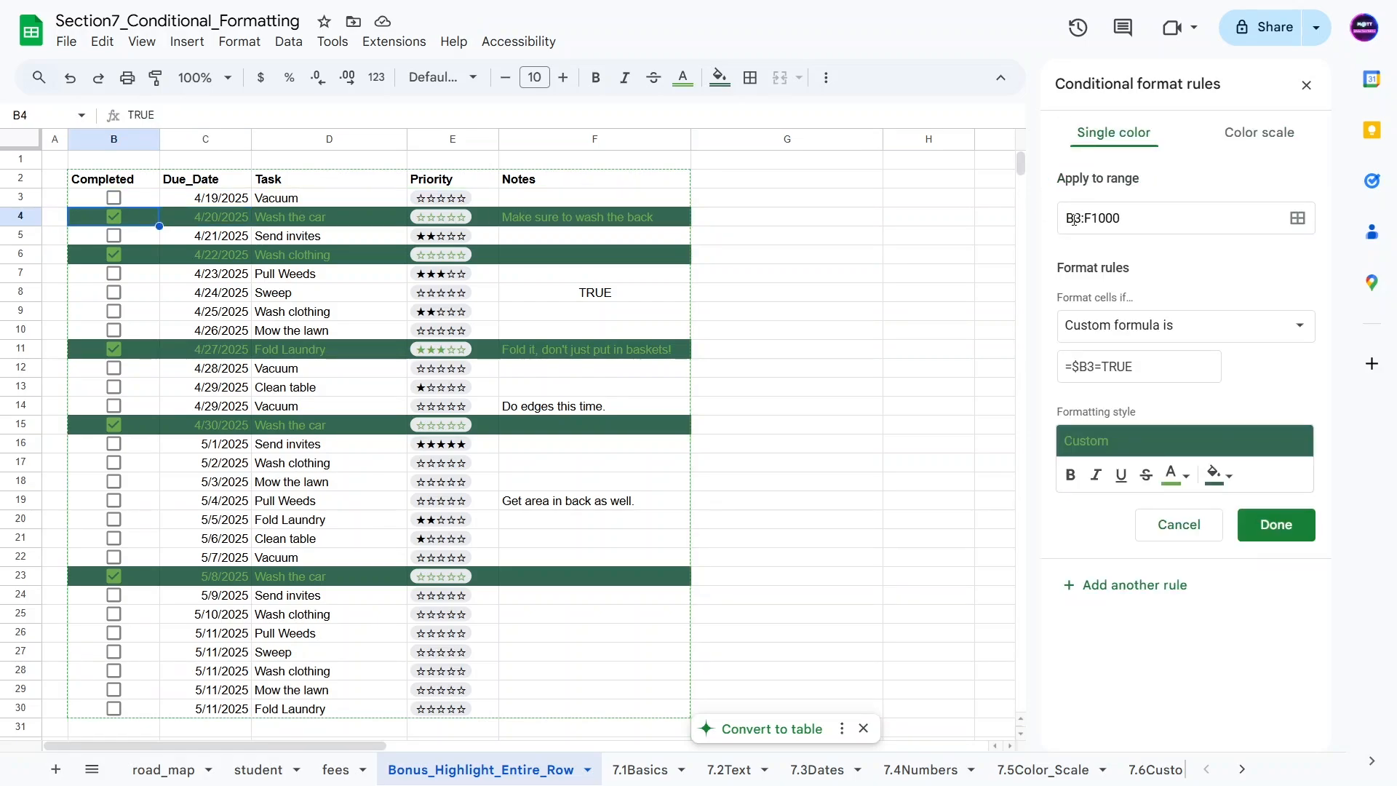
left_click_drag(1074, 219, 1067, 218)
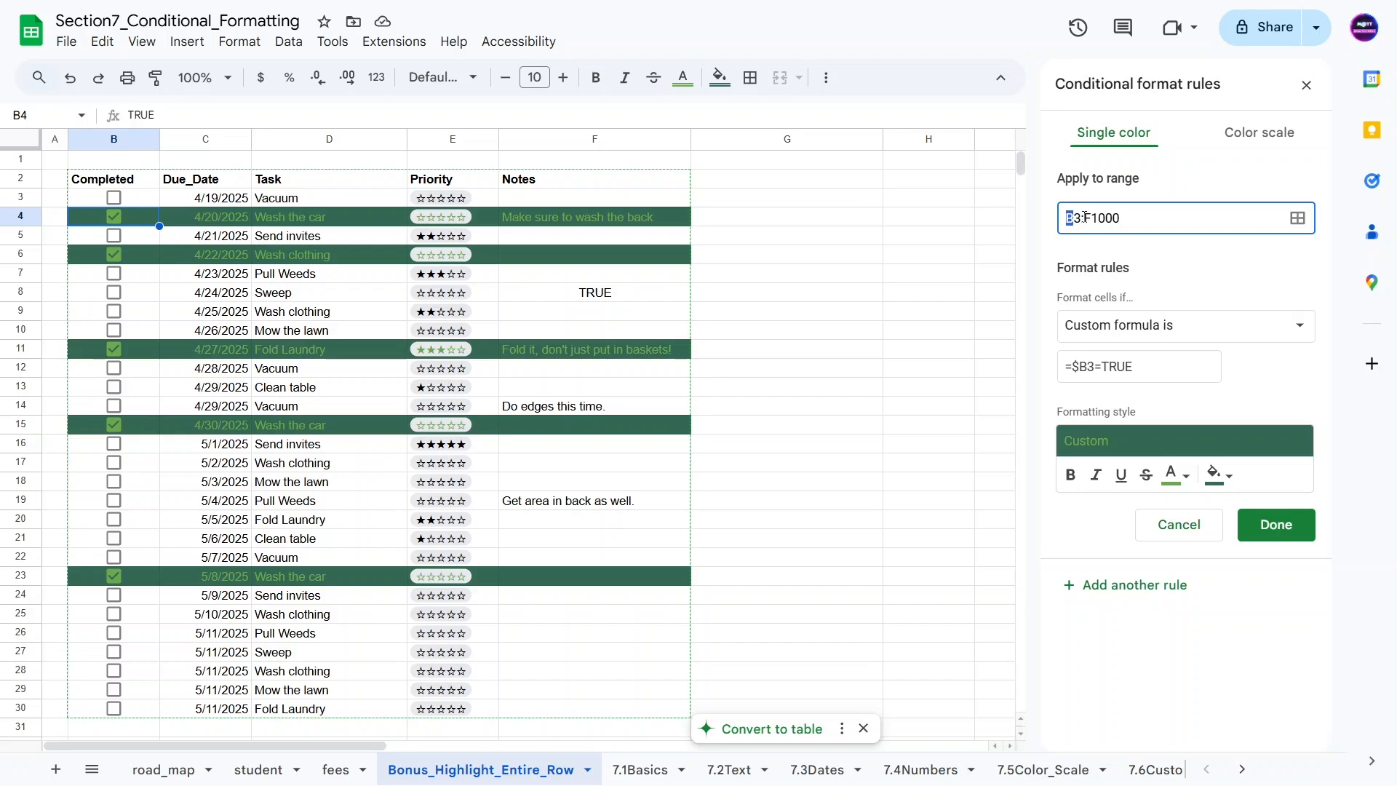
key("BackSpace")
key("BackSpace")
left_click(1276, 526)
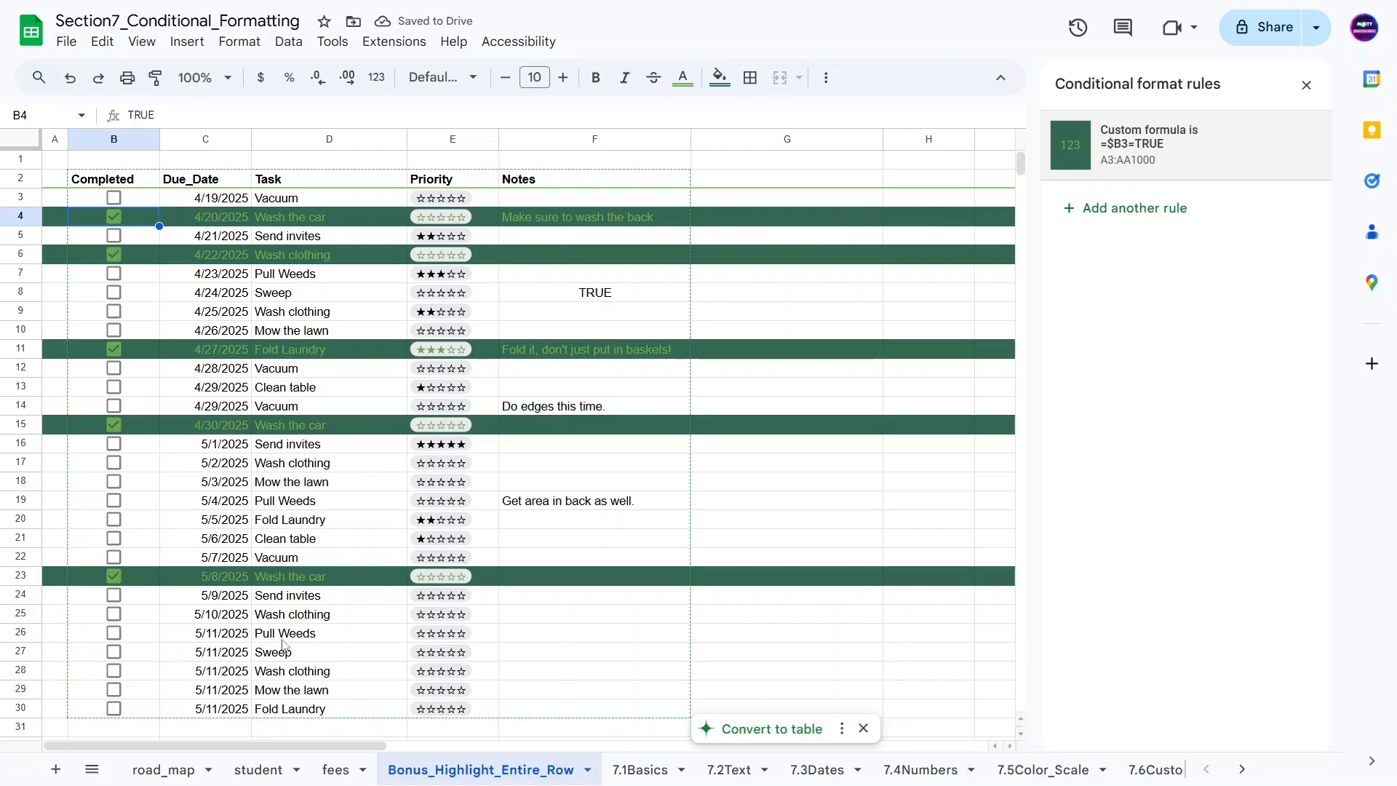
left_click_drag(317, 745, 258, 703)
Step: Examine how the start row of the rule's A3:AA1000 range lines up with its =$B3=TRUE formula
left_click(1149, 157)
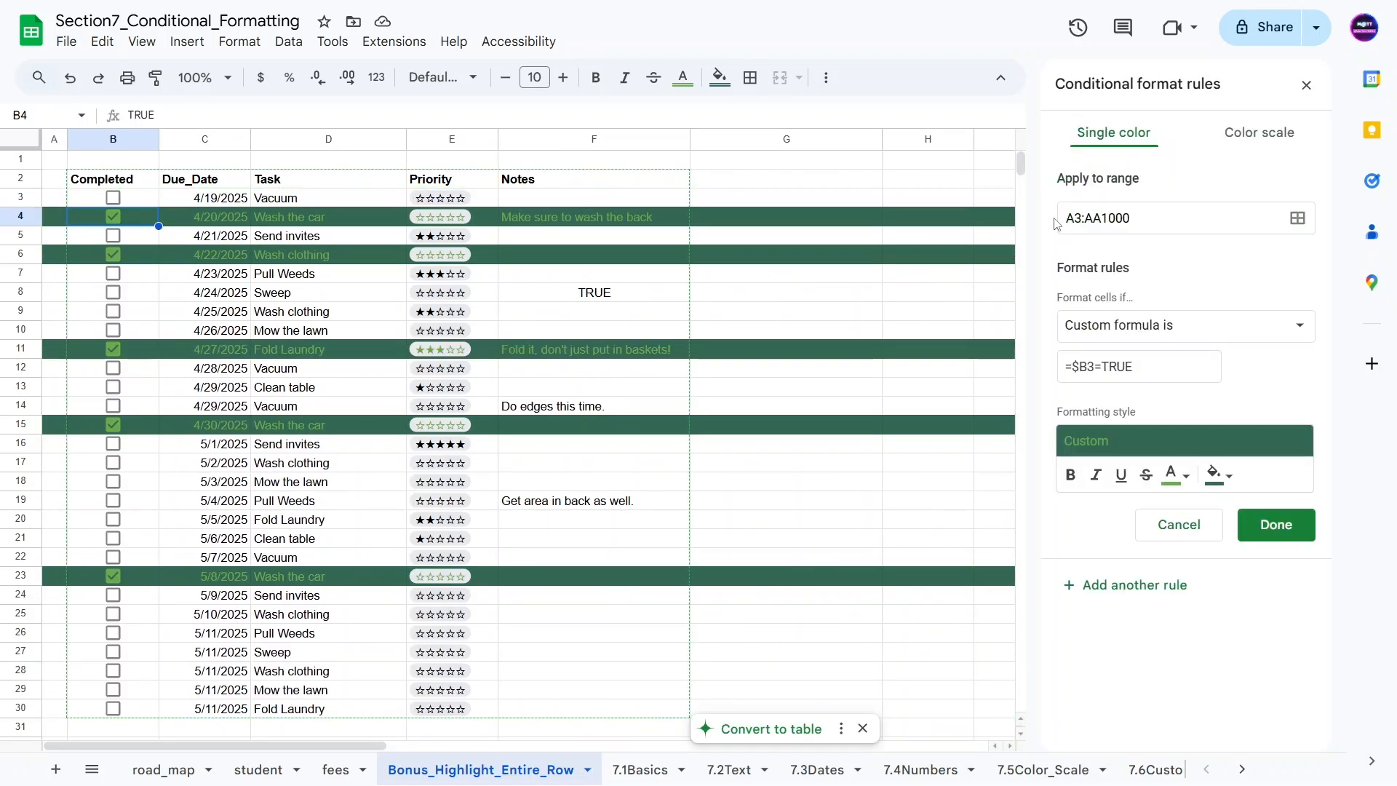
left_click(1073, 217)
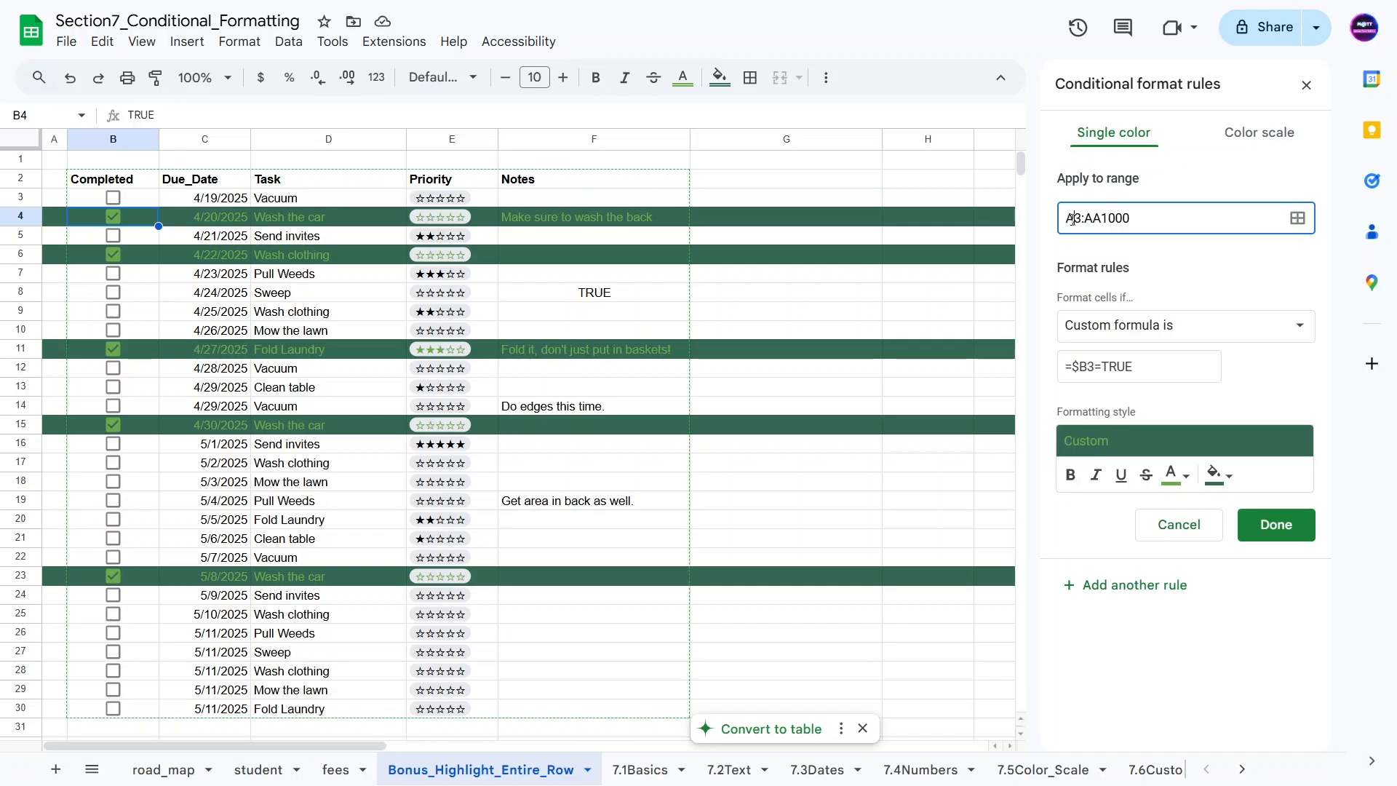
left_click_drag(1083, 218, 1147, 218)
left_click(166, 237)
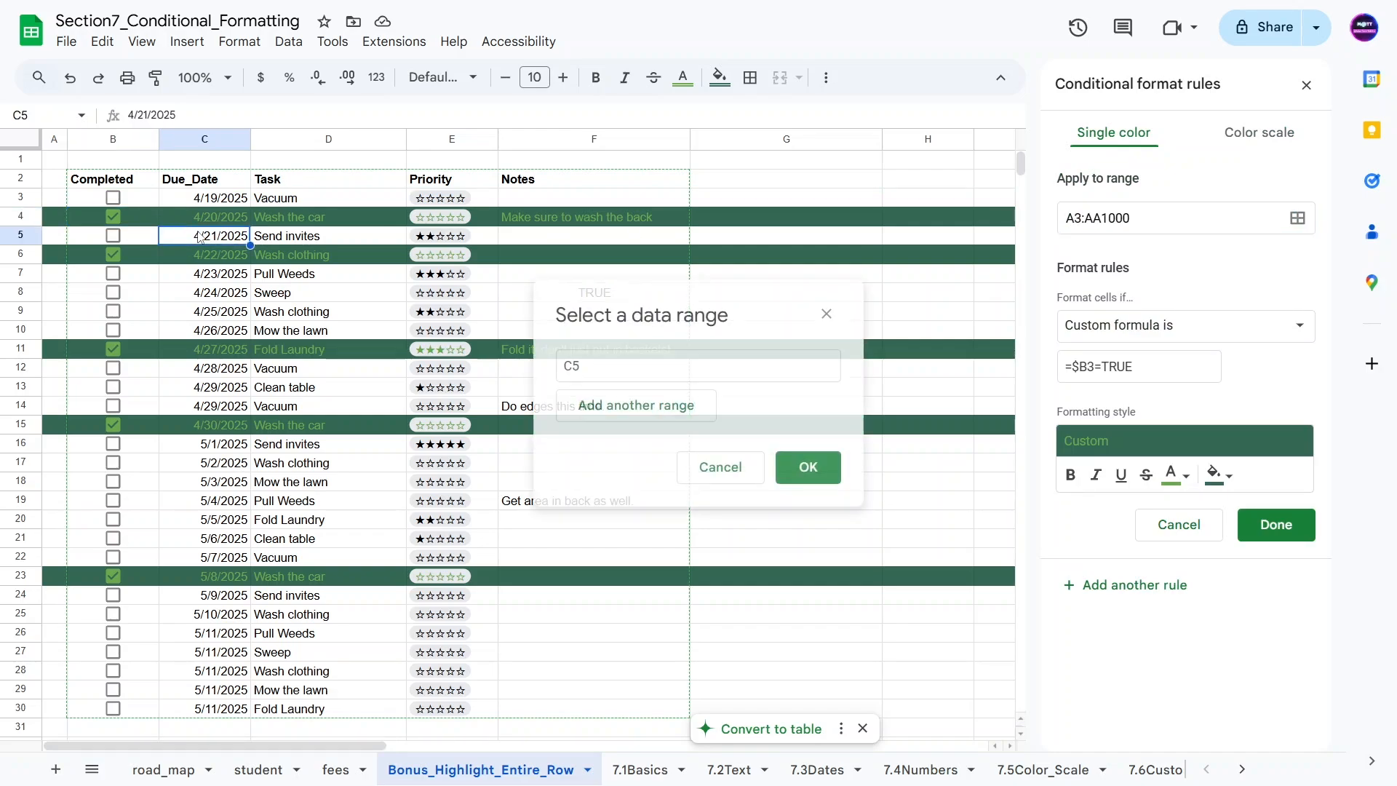
left_click(827, 313)
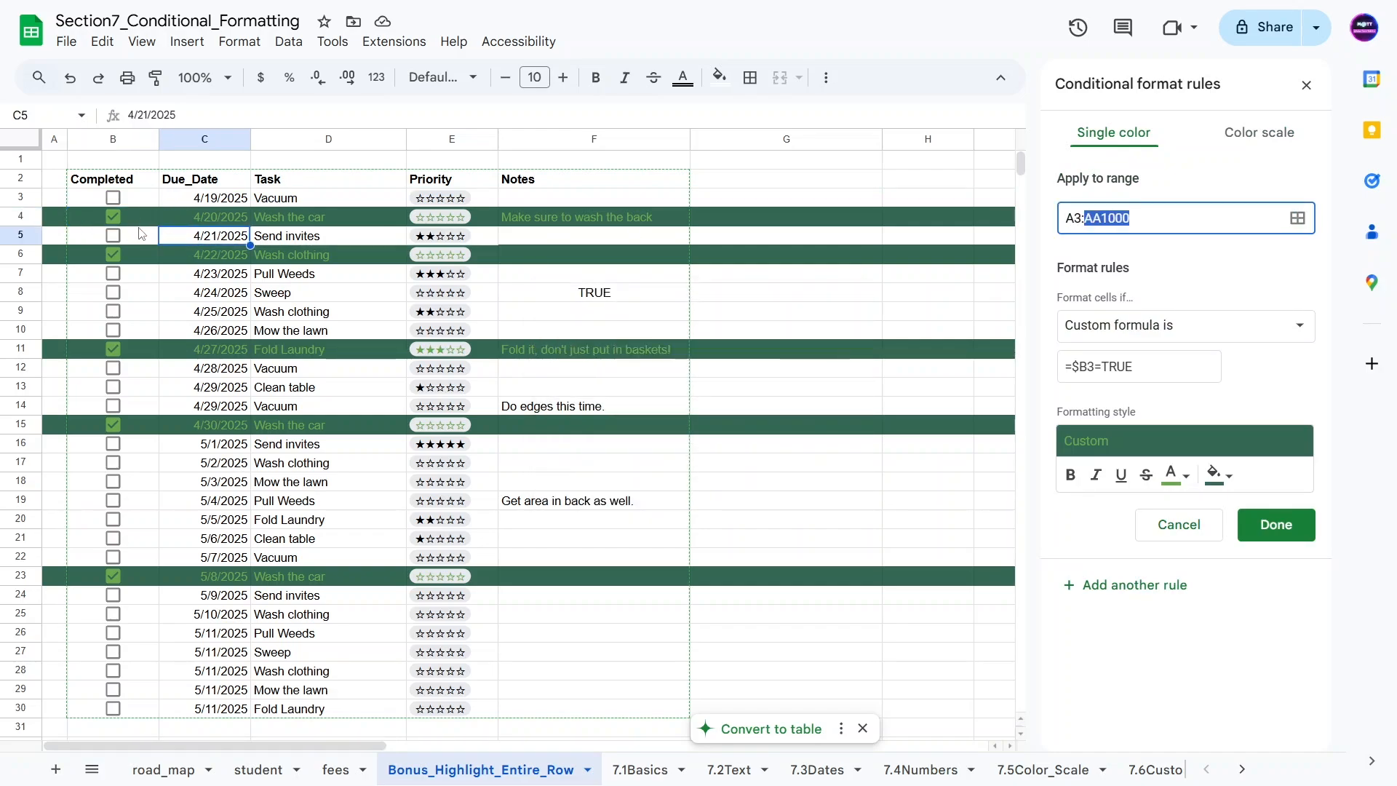
left_click_drag(1083, 219, 1068, 218)
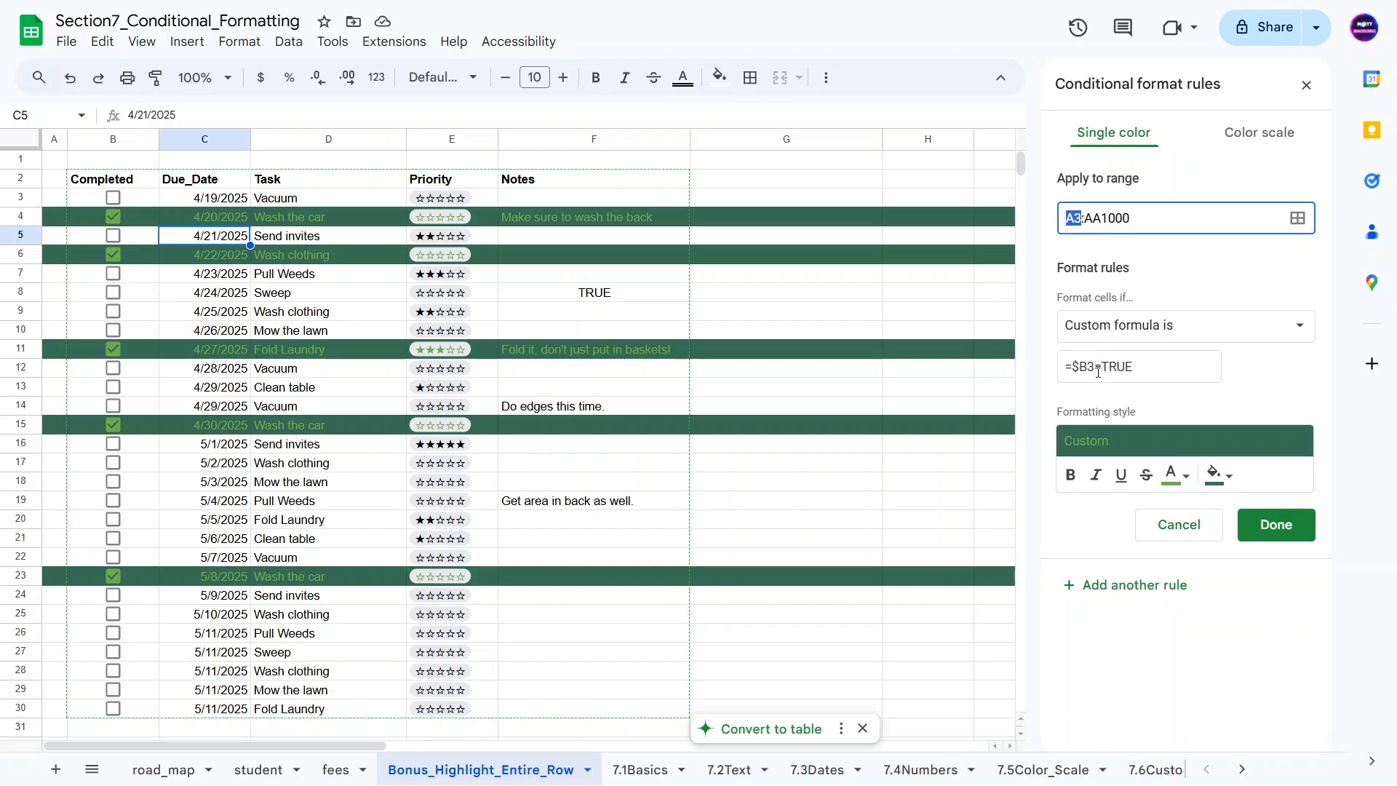
left_click_drag(1096, 370, 1038, 362)
left_click(1124, 368)
left_click_drag(1176, 370, 1023, 369)
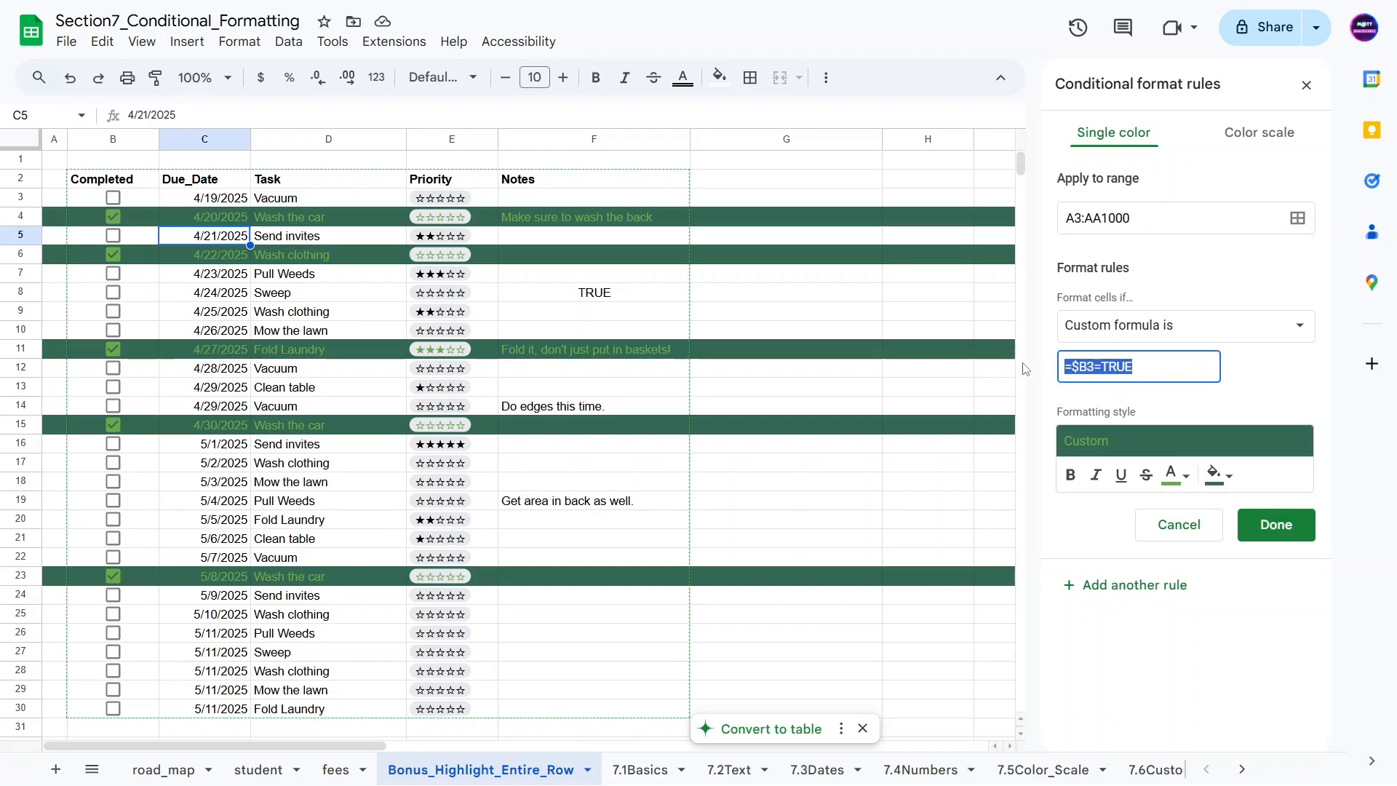
left_click(1077, 368)
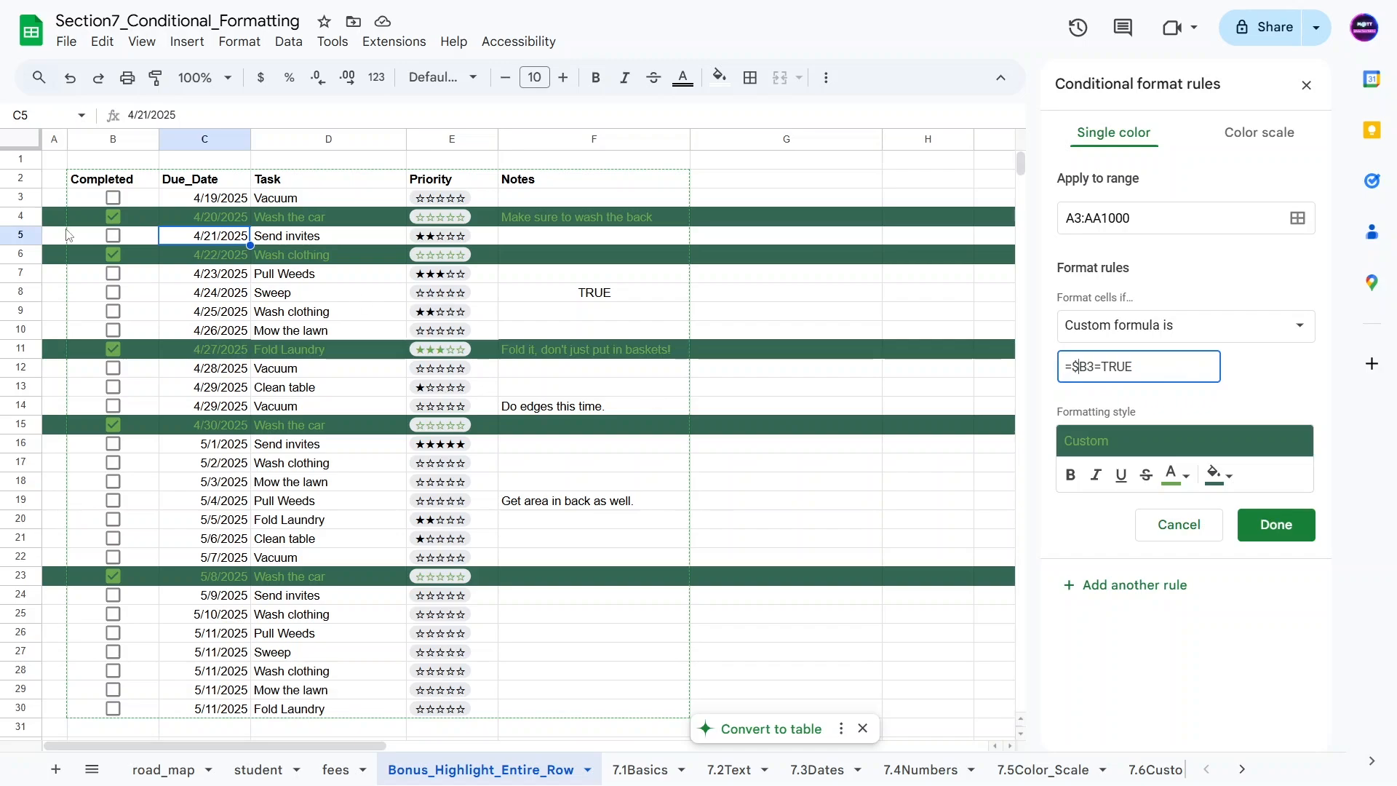
left_click_drag(333, 745, 685, 630)
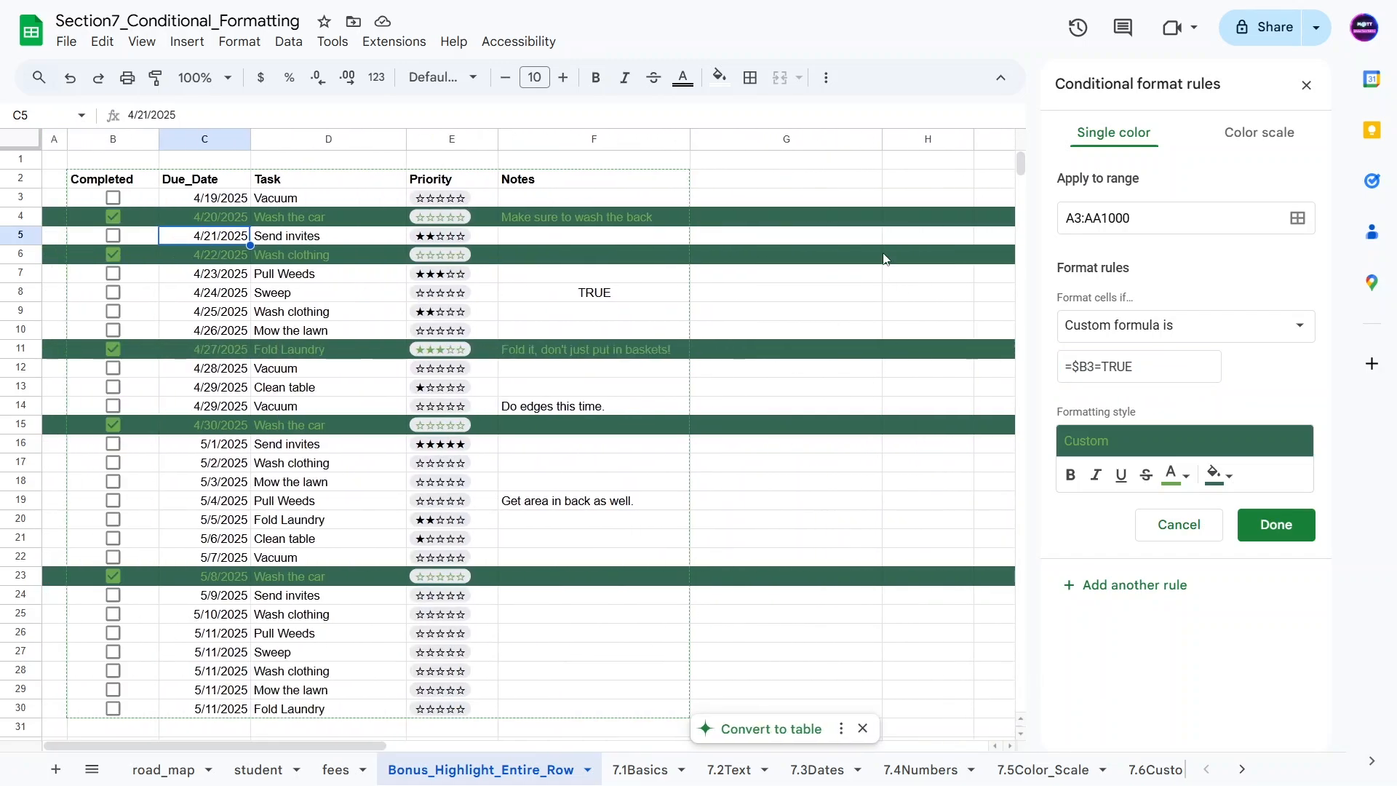
Step: Clear all formatting from column H to test how it affects the full-width rule
left_click(901, 139)
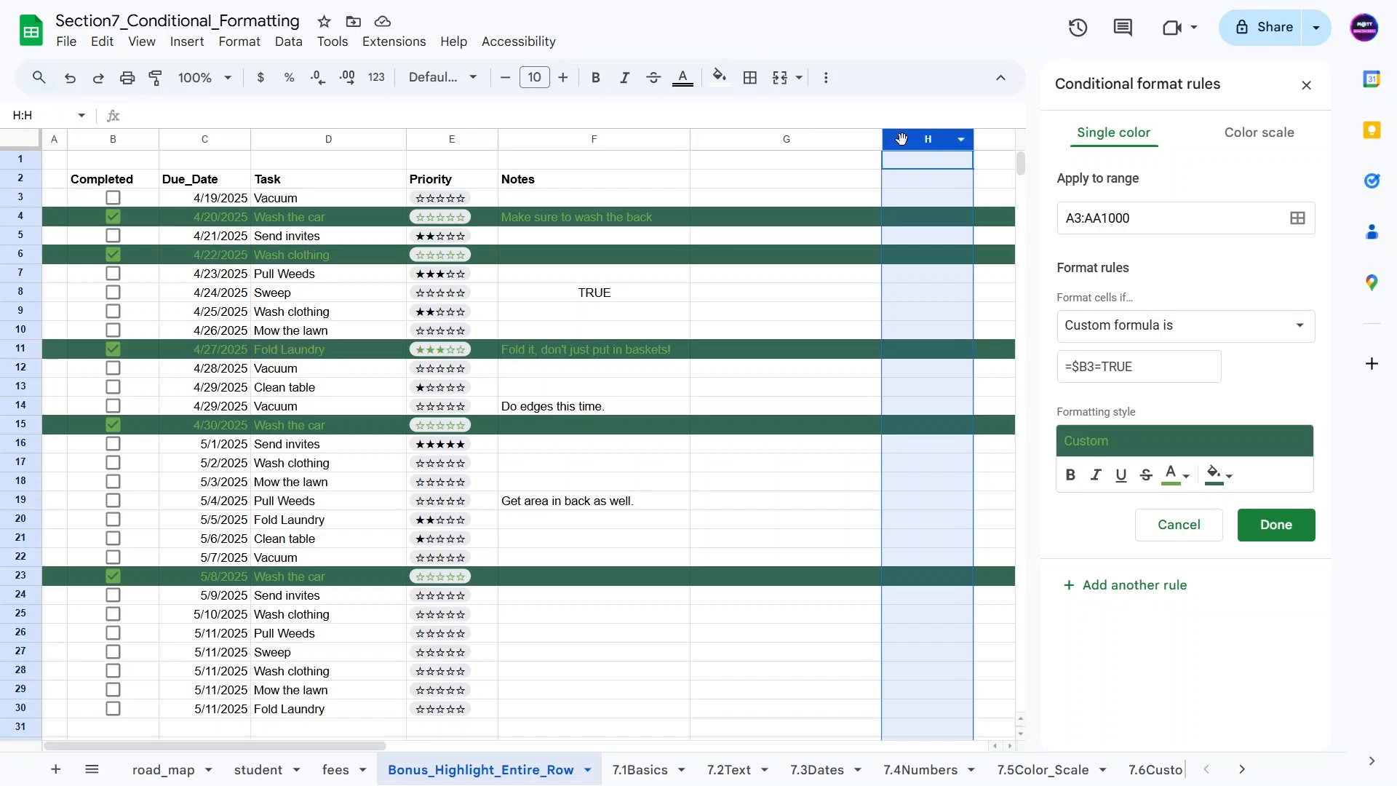
key("ctrl+backslash")
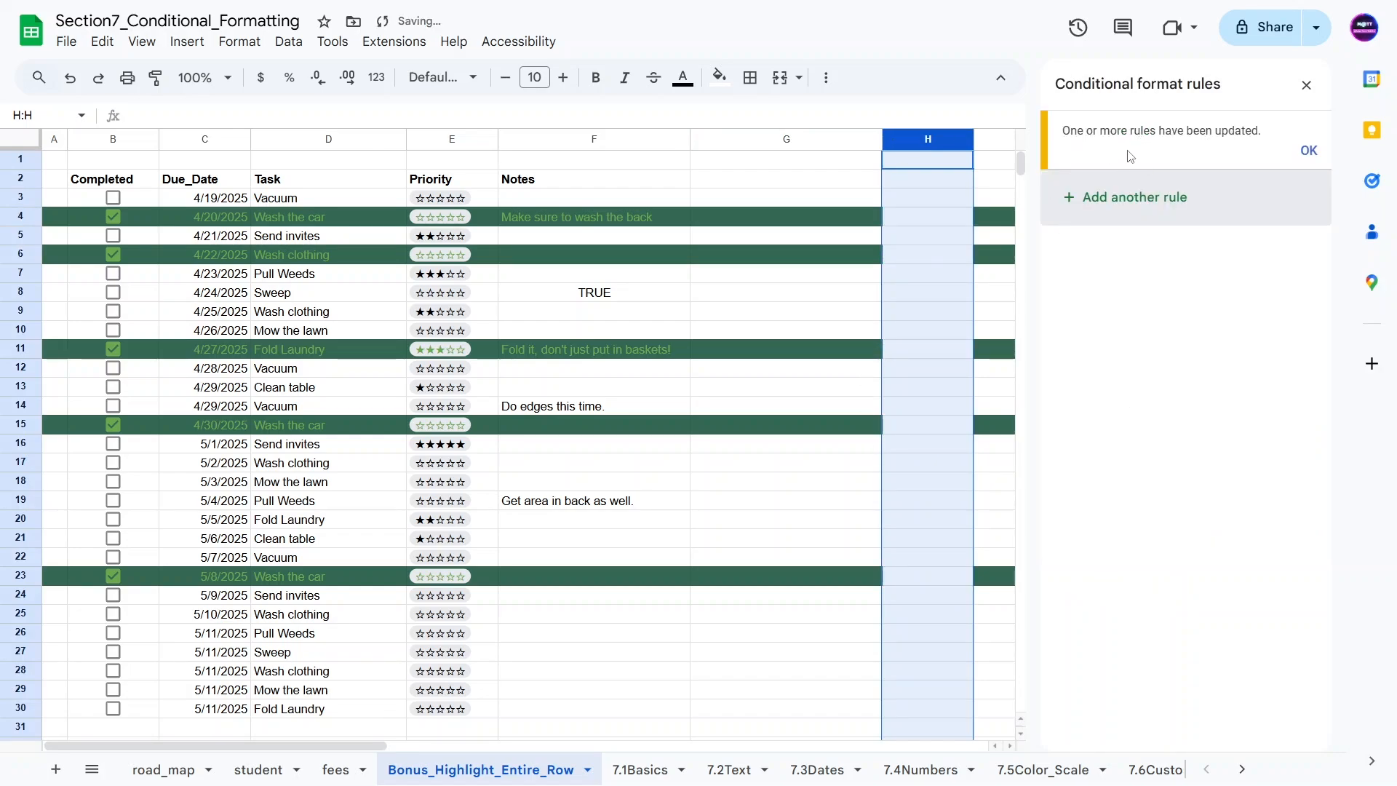
left_click(1100, 198)
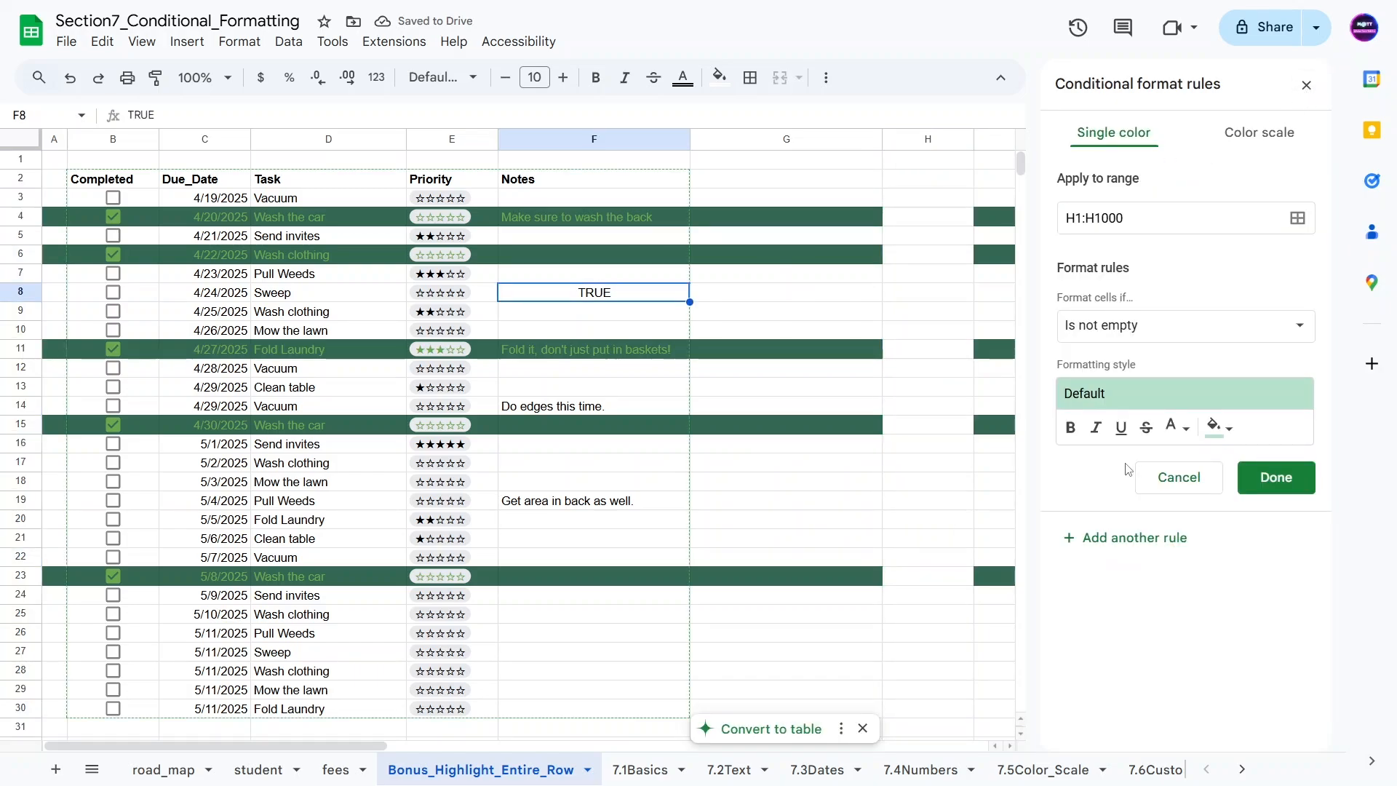
left_click(1165, 491)
Step: Open the completed-task rule and compare its split range, A3:G1000,I3:AA1000, with columns A to G in the sheet
left_click(1135, 142)
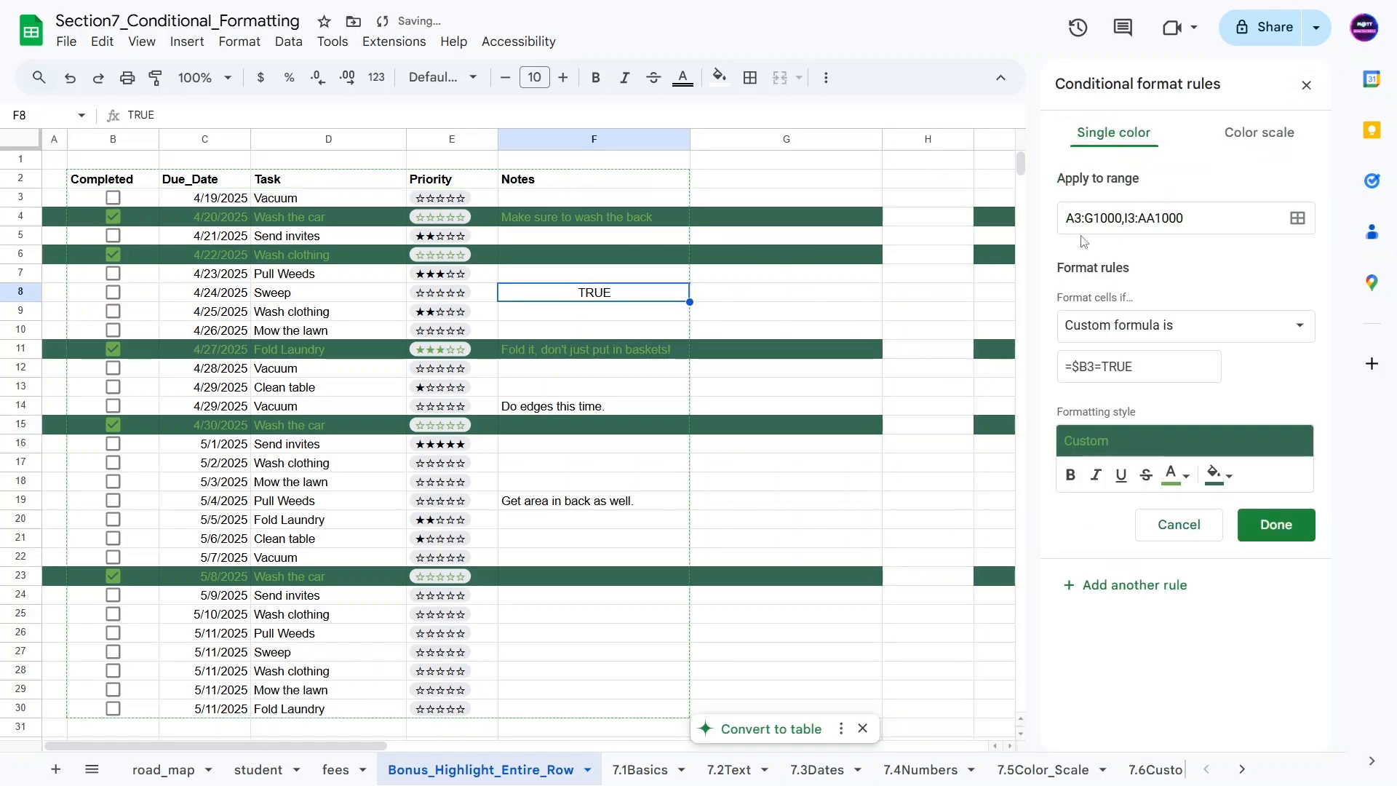
left_click_drag(54, 139, 800, 138)
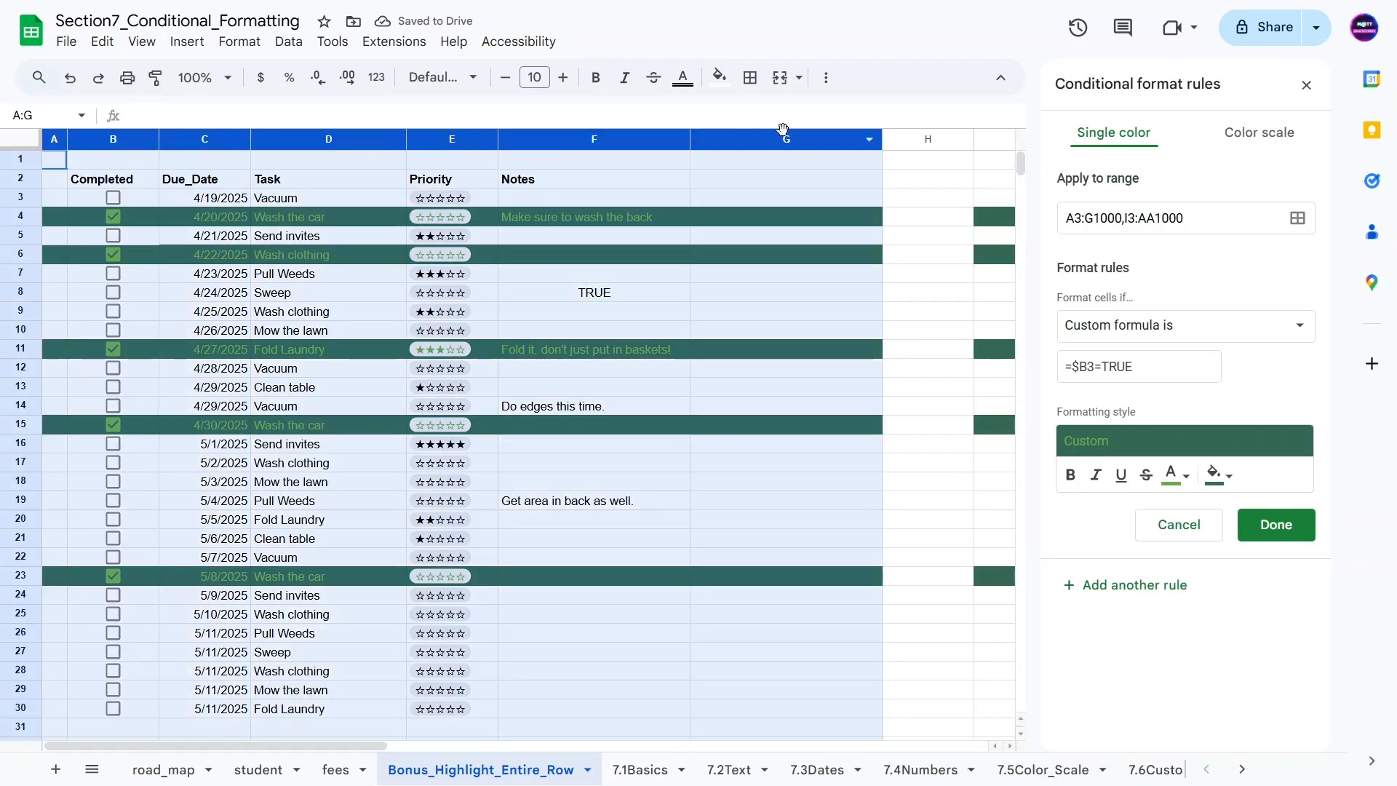
left_click(1124, 218)
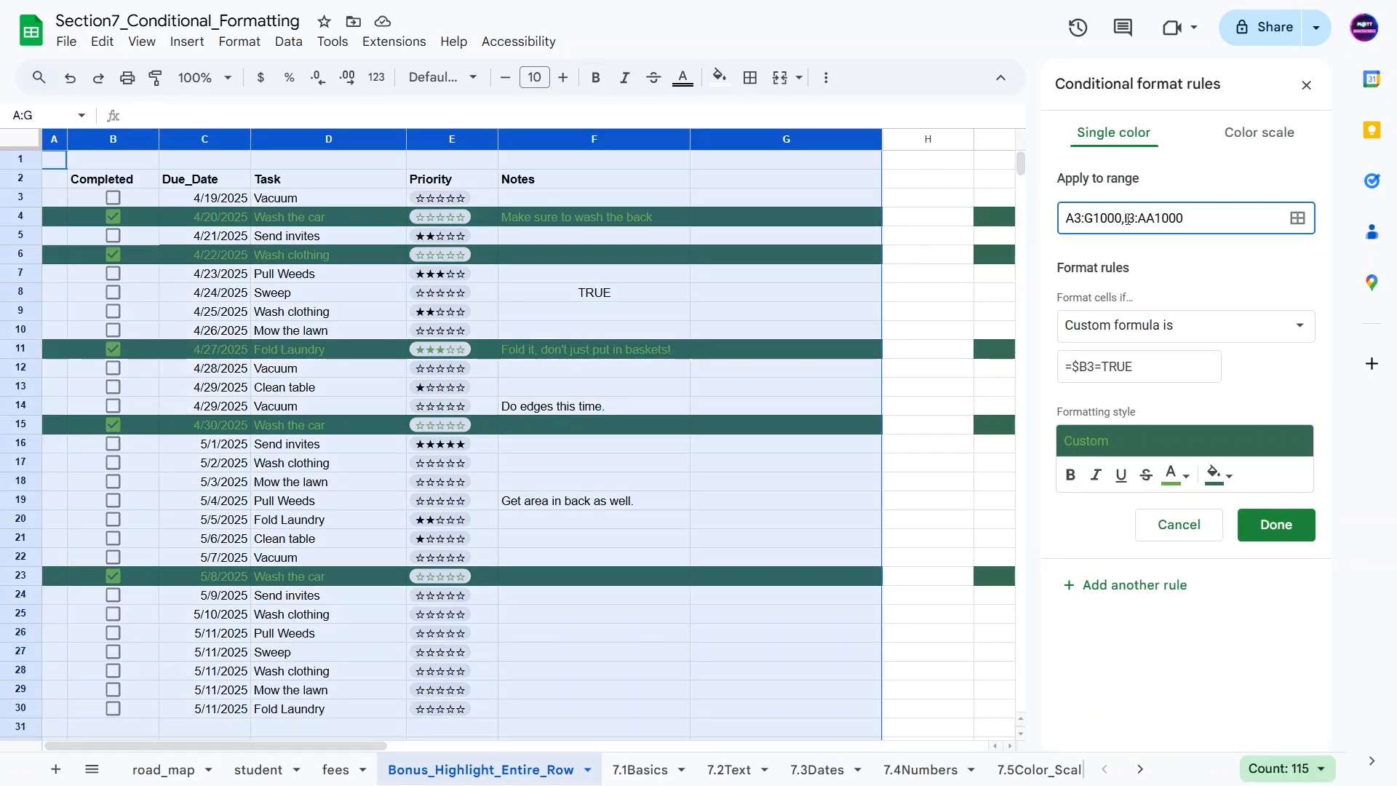
left_click(1276, 525)
left_click(917, 217)
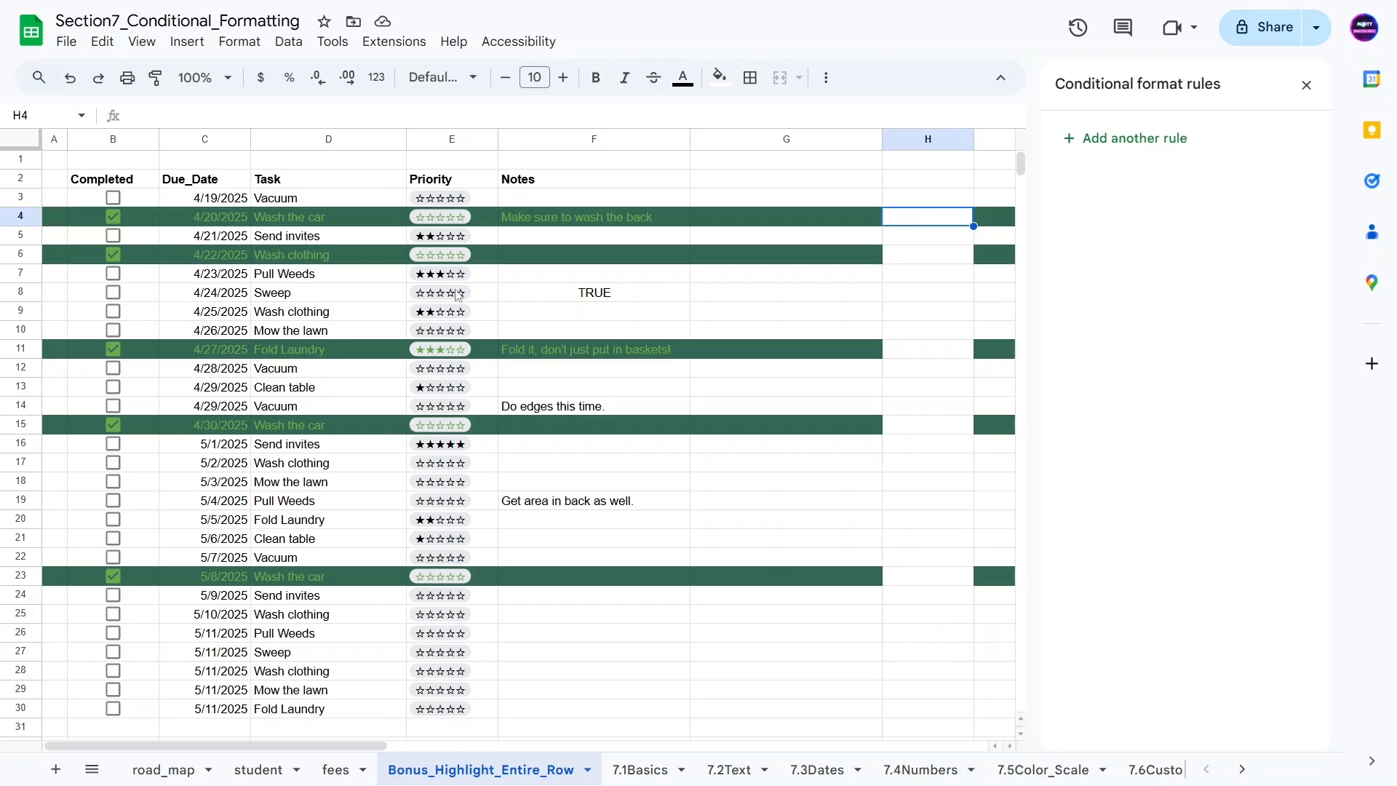
Step: Copy formatted cell F6 and paste it into G7, H8 and H12 to test how pasting affects the rule's range
left_click(634, 261)
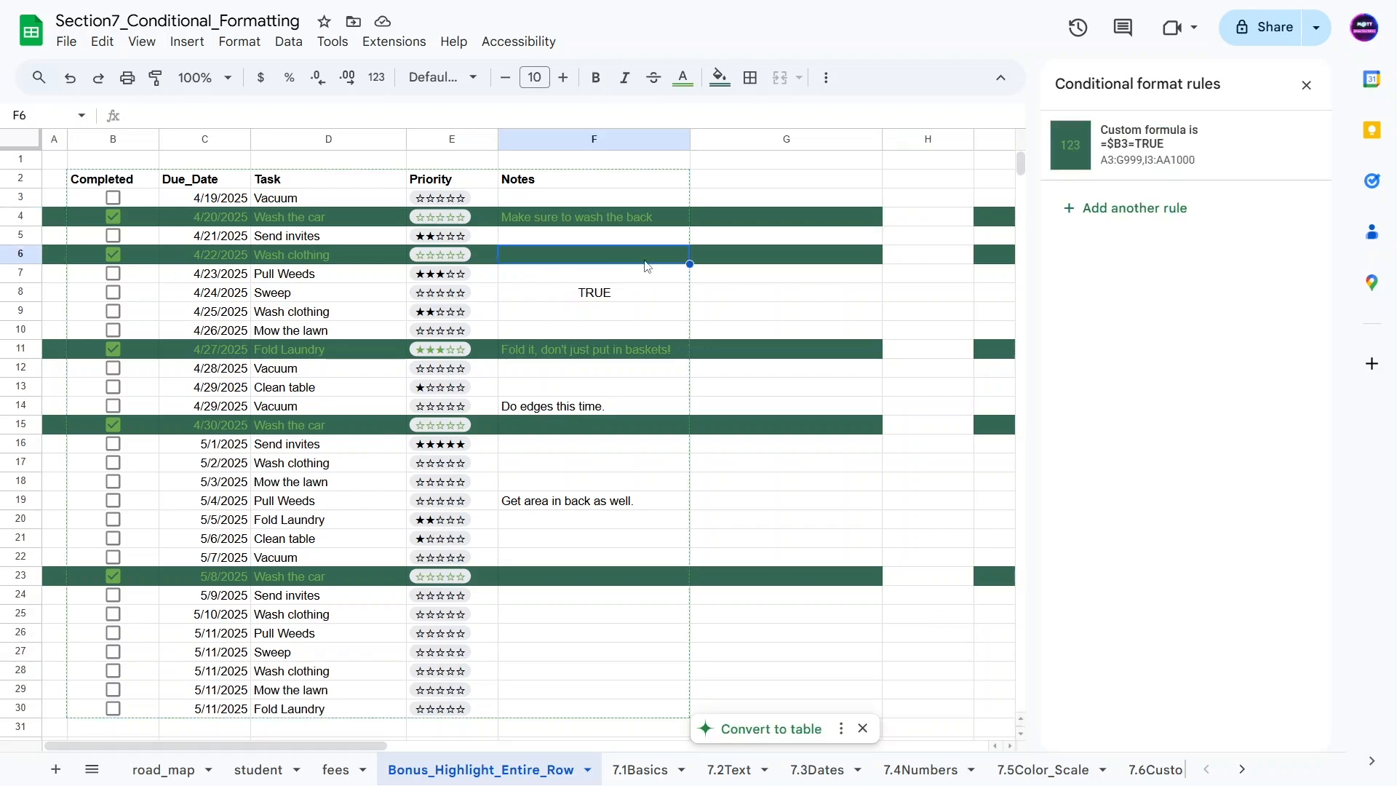
key("Down")
key("Right")
key("Right")
key("Left")
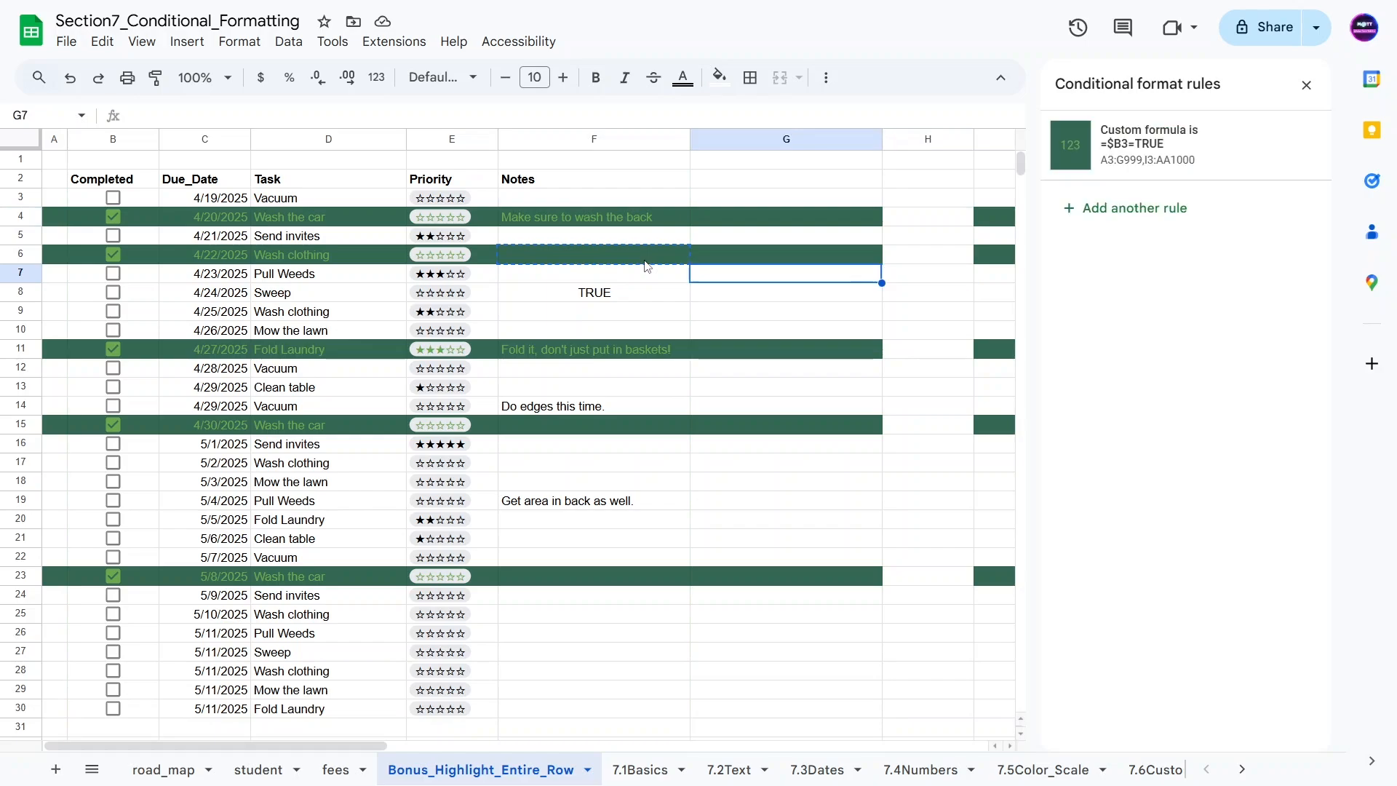
key("ctrl+v")
key("Down")
key("Right")
key("ctrl+v")
key("Down")
key("Down")
key("Down")
key("Down")
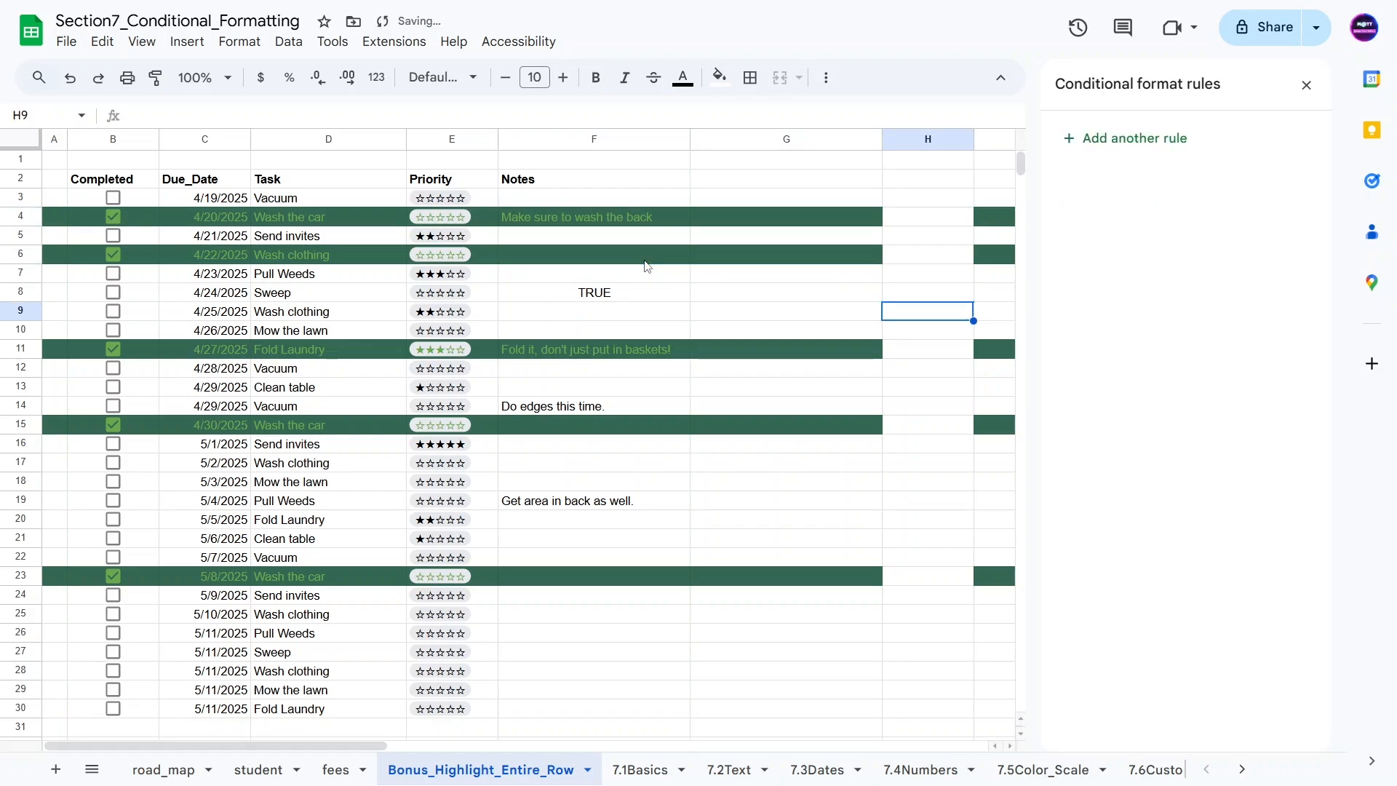
key("ctrl+v")
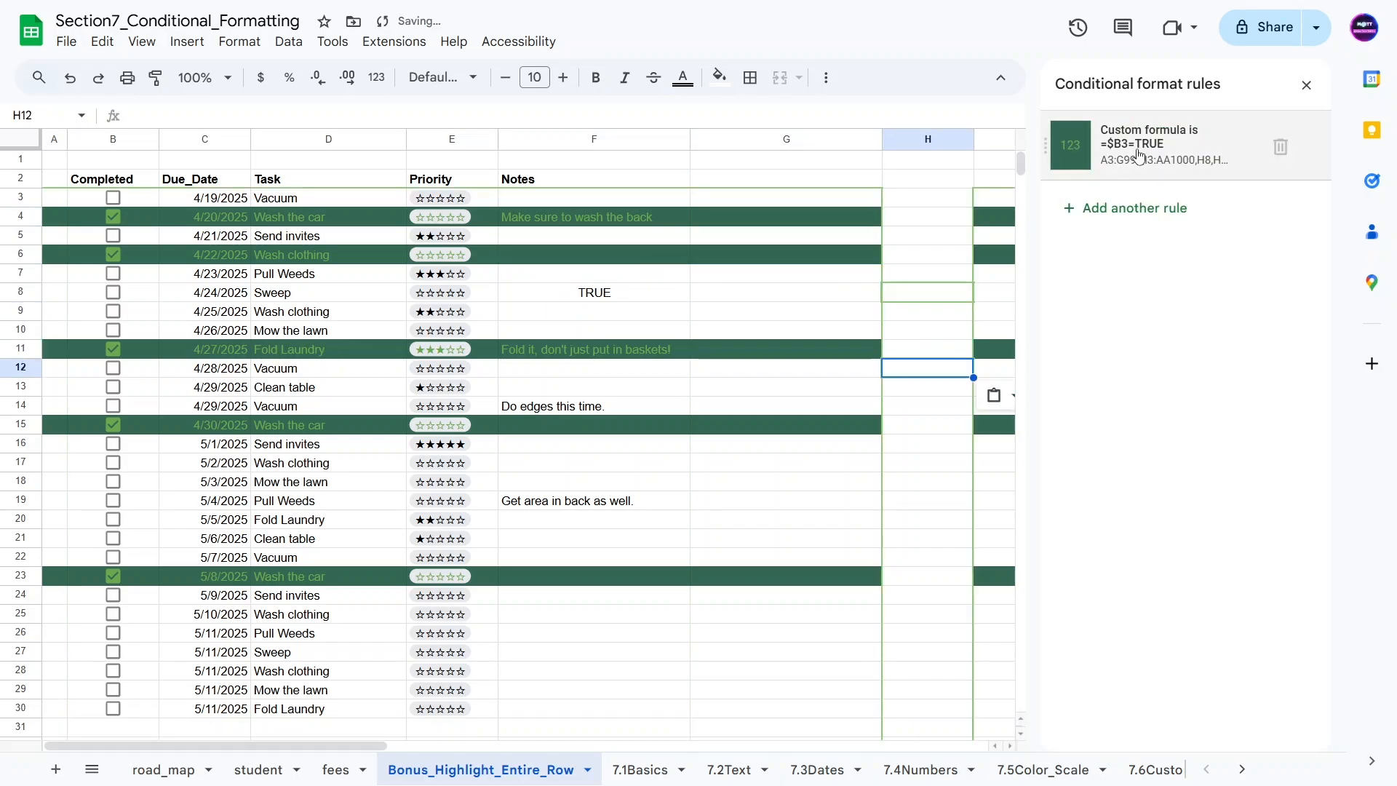
Step: Reopen the completed-task rule and examine its fragmented range, A3:G999,I3:AA1000,H8,H12
mouse_move(1145, 149)
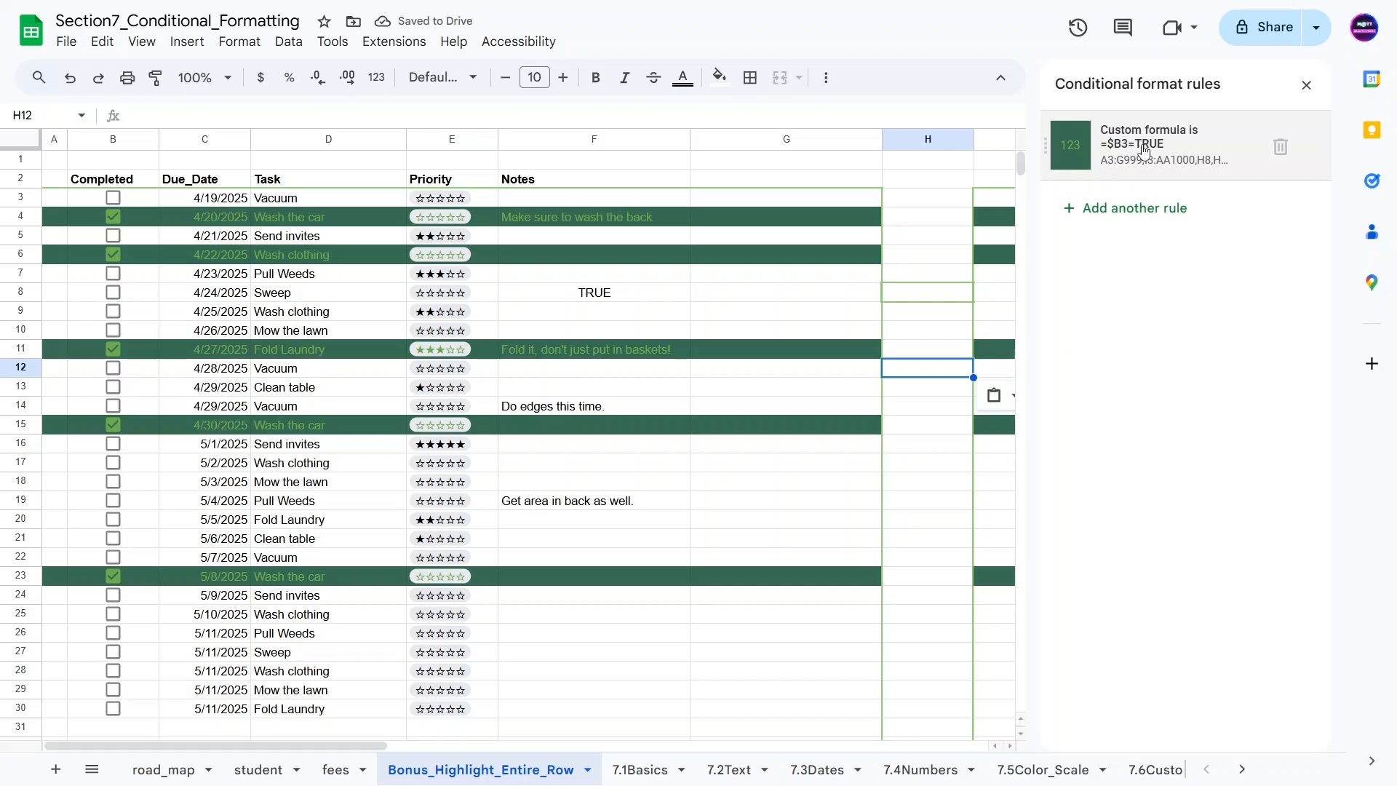
key("Down")
key("Left")
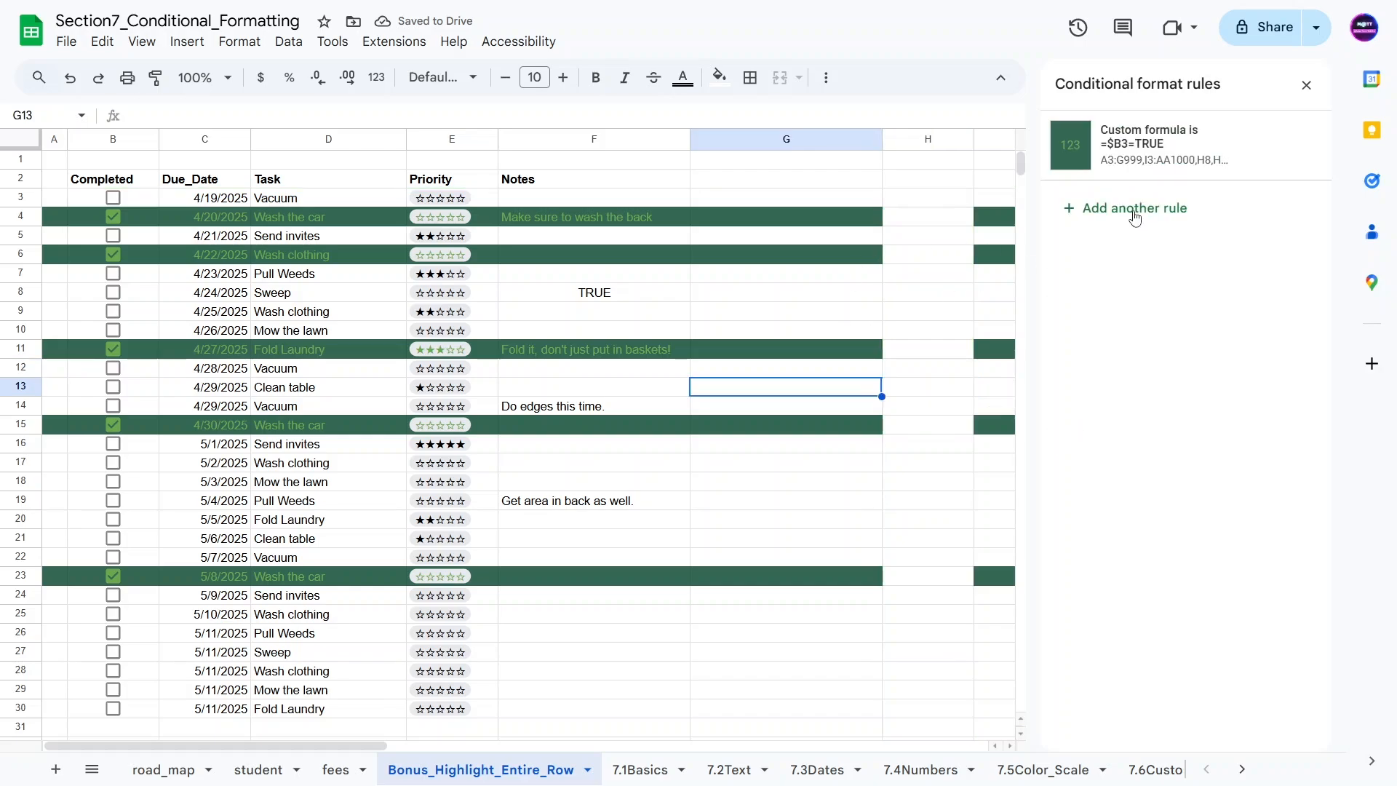
left_click(1159, 149)
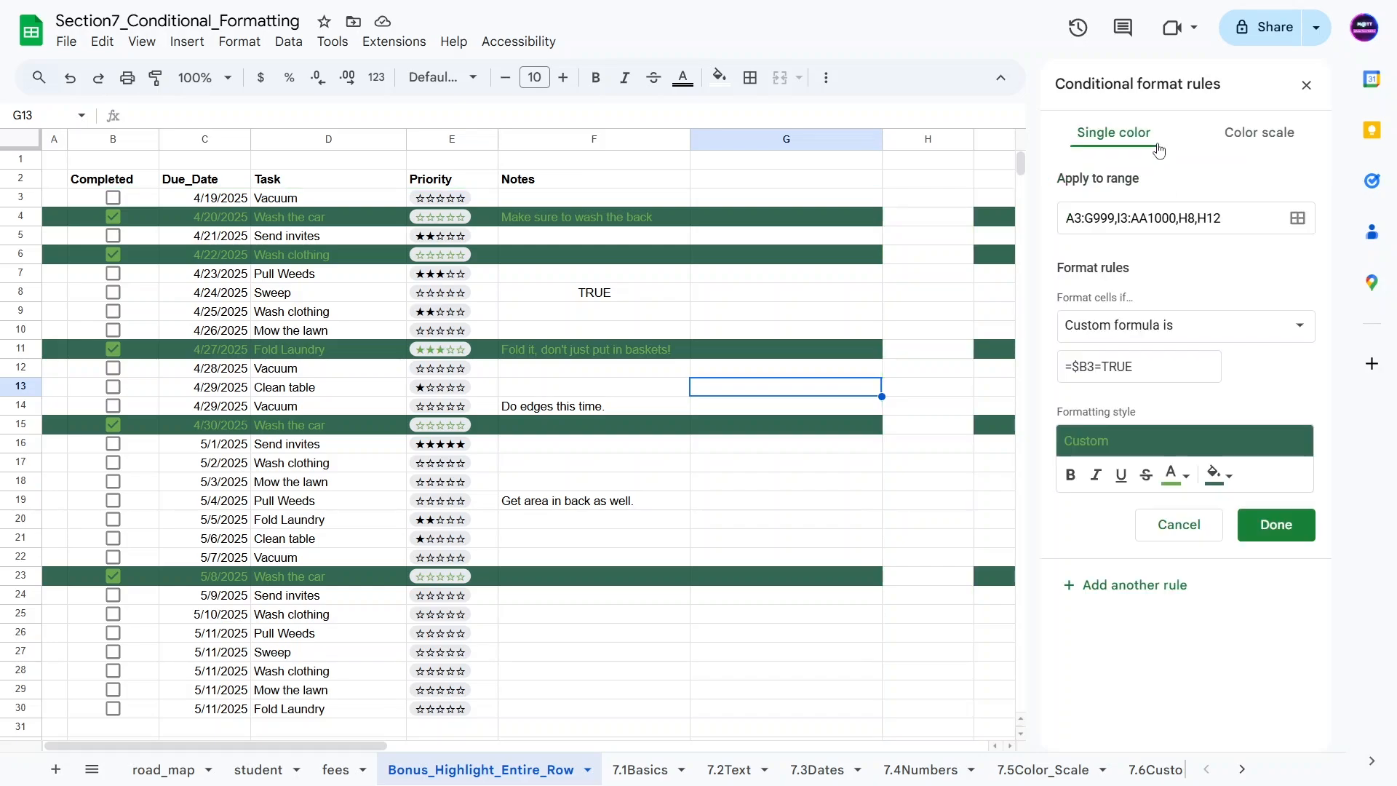
left_click_drag(1179, 218, 1241, 221)
left_click(1241, 222)
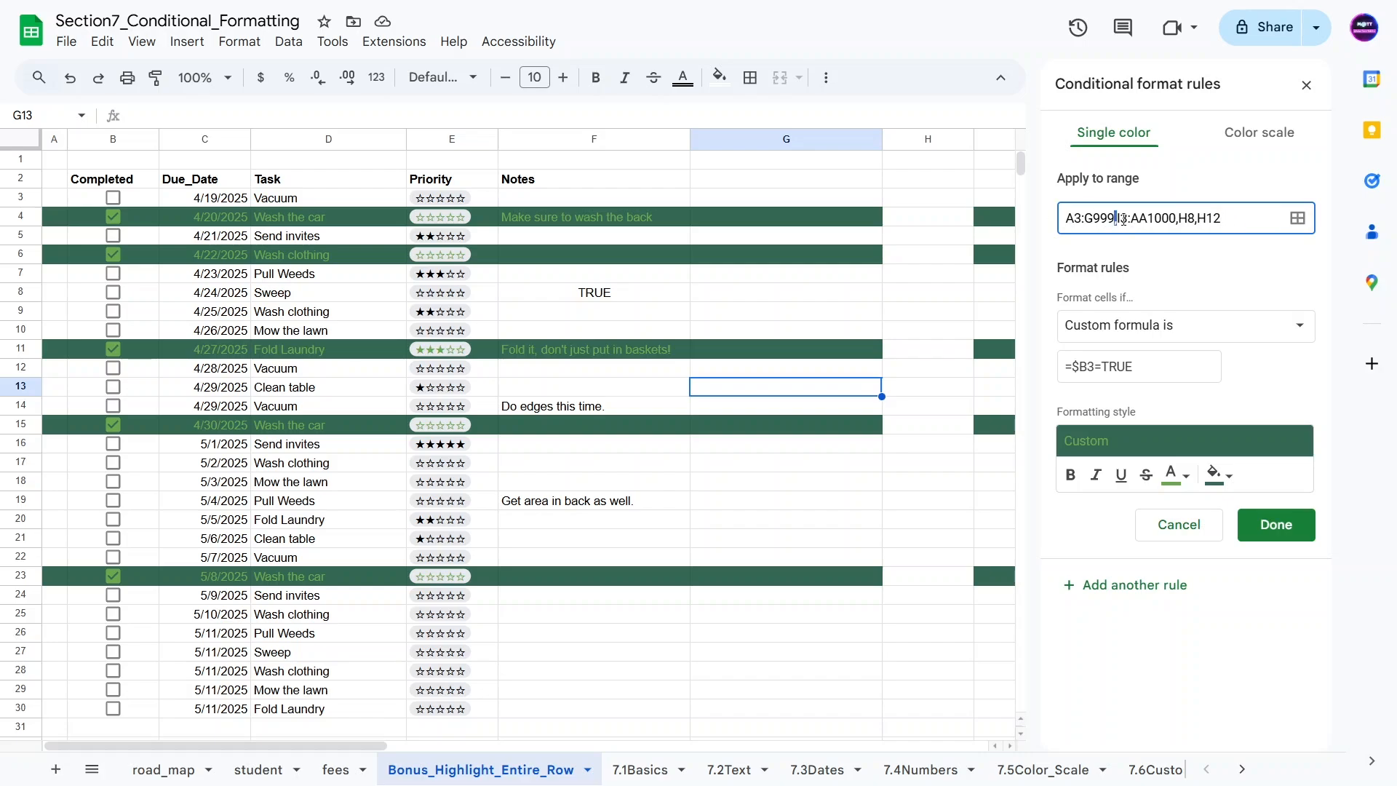
left_click_drag(1123, 219, 1204, 228)
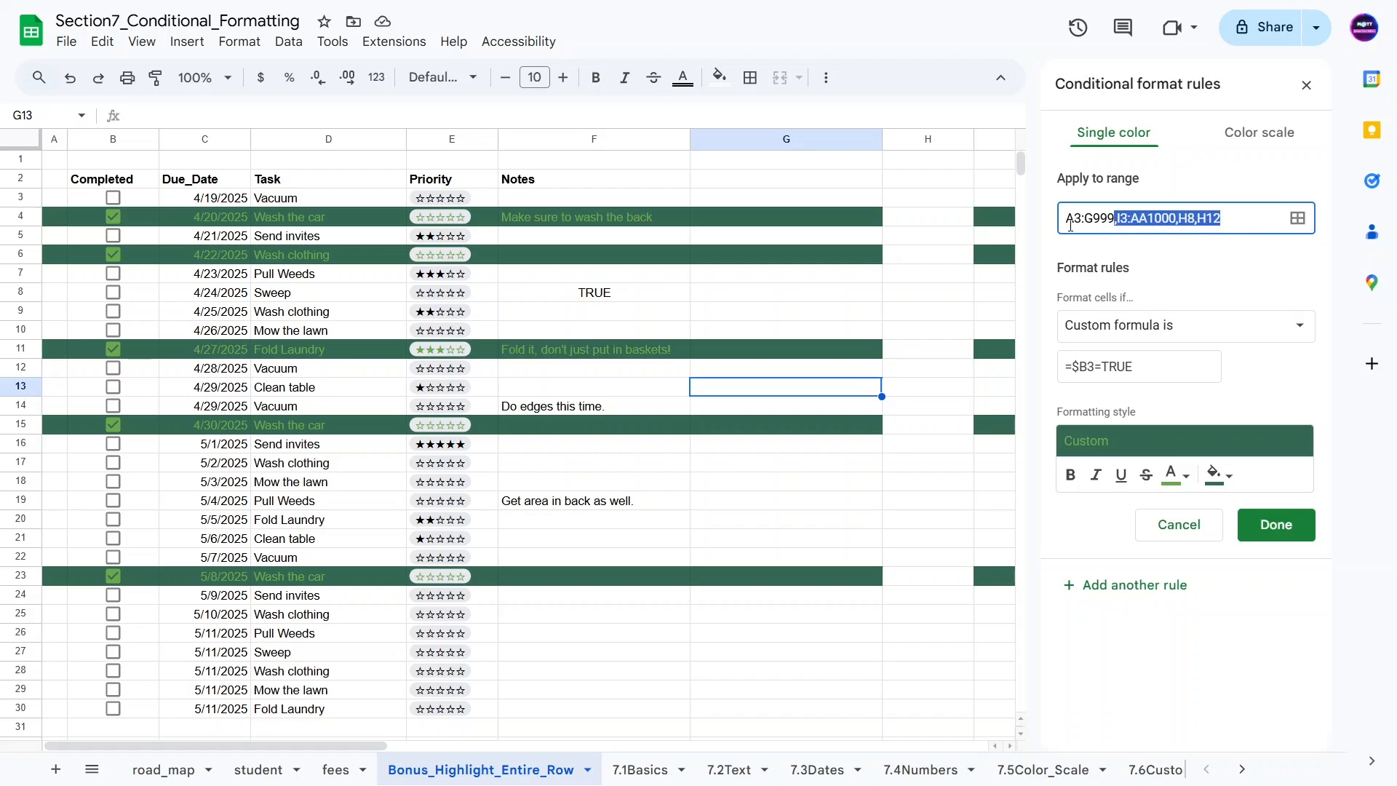
left_click_drag(1070, 226, 1213, 238)
Step: Copy blank cell G1 over the checkbox in B6 and enter TRUE there to test the effect on the rule
left_click(745, 163)
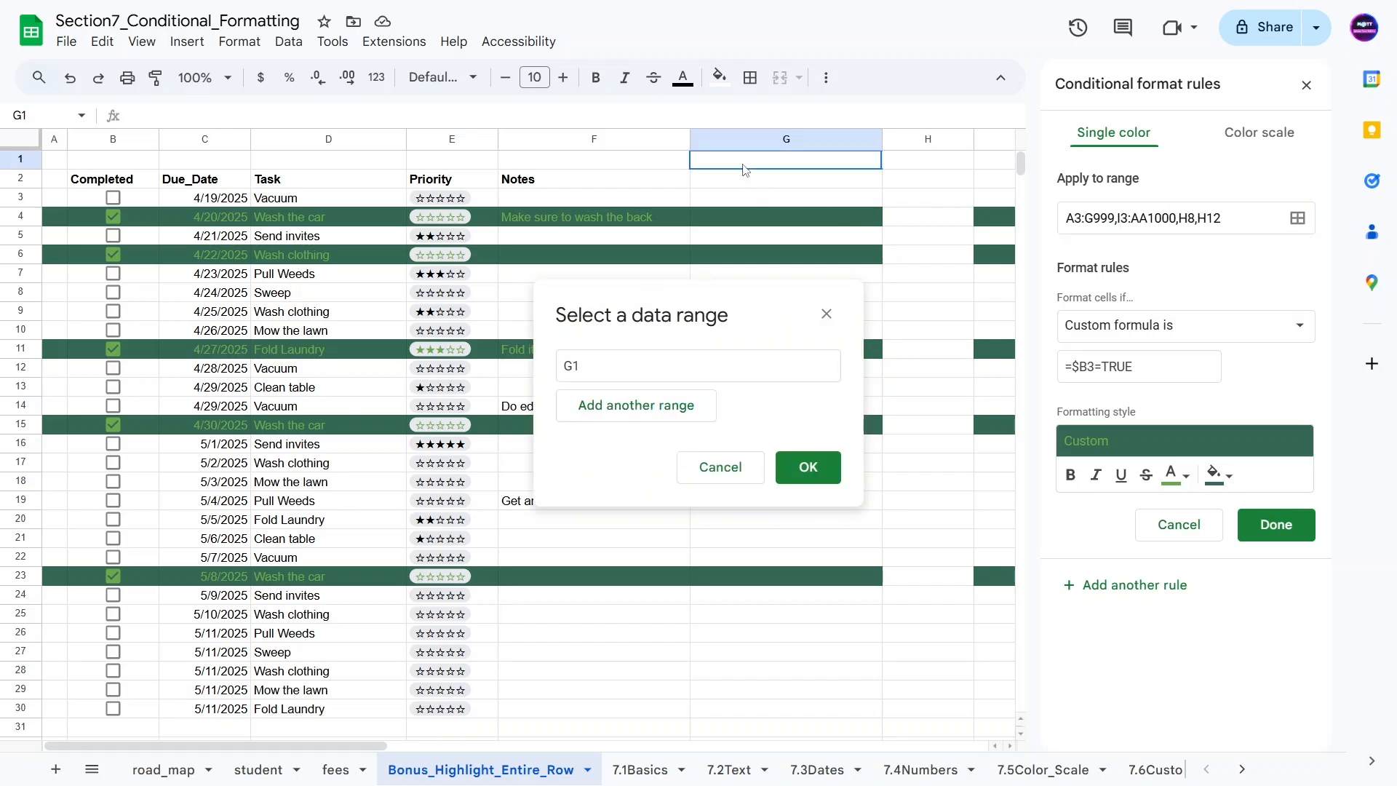
left_click(129, 254)
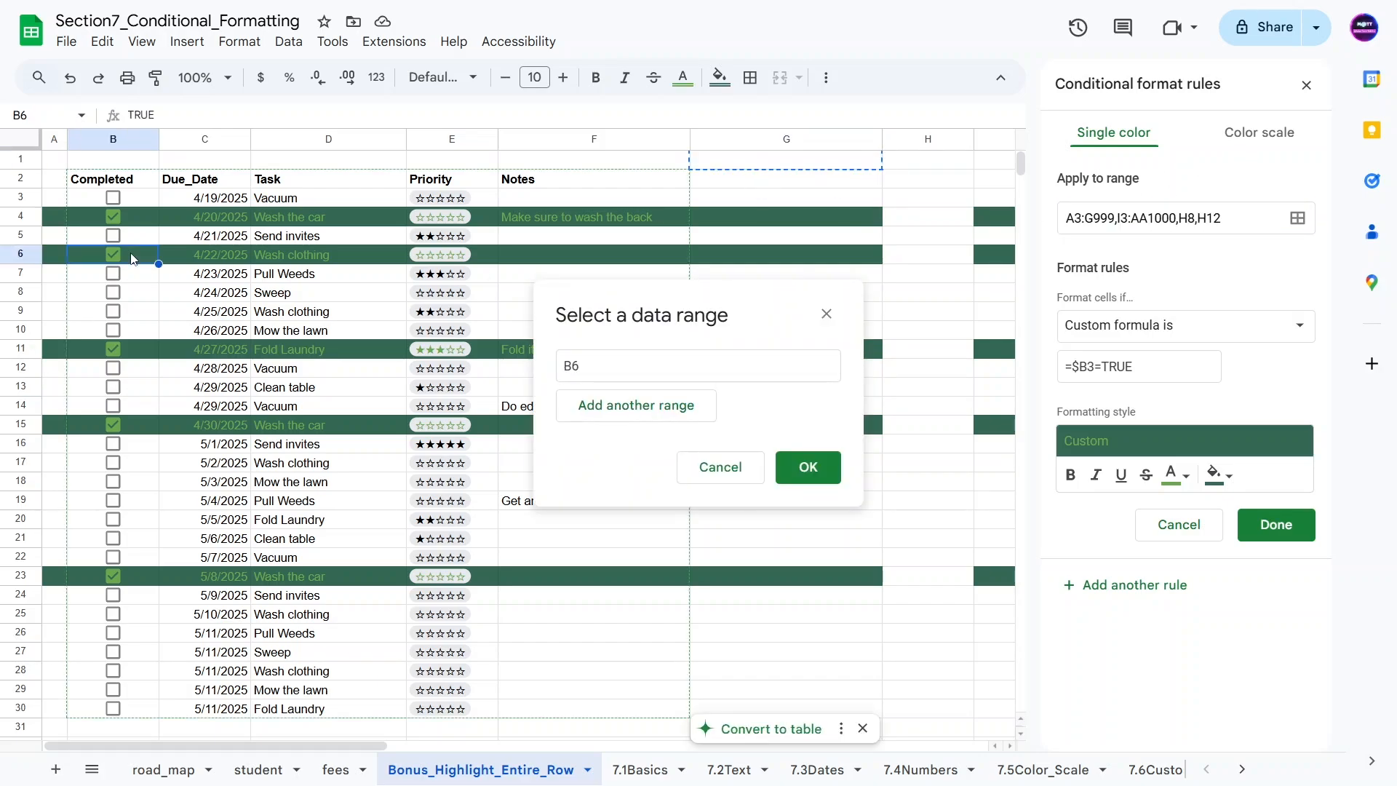
key("ctrl+v")
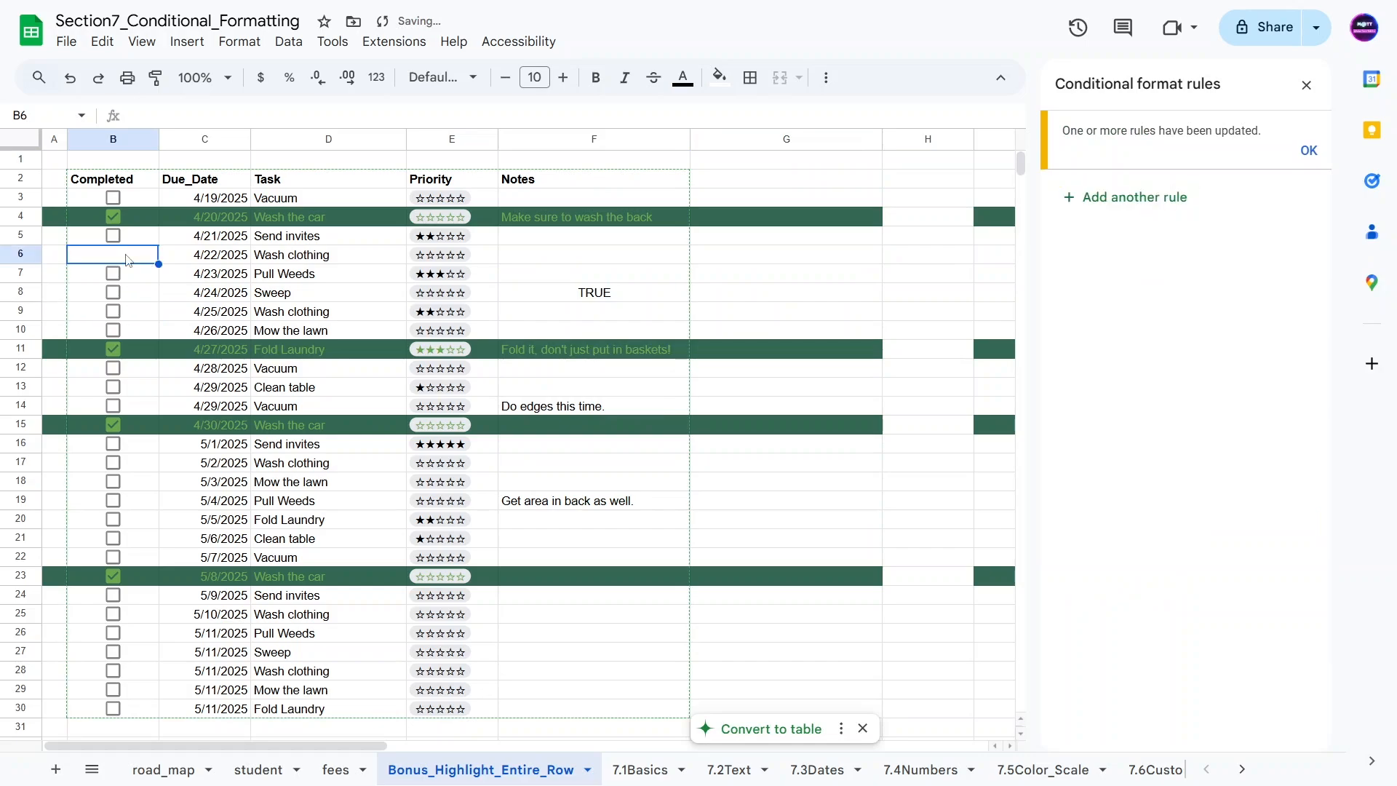
type("TRUE")
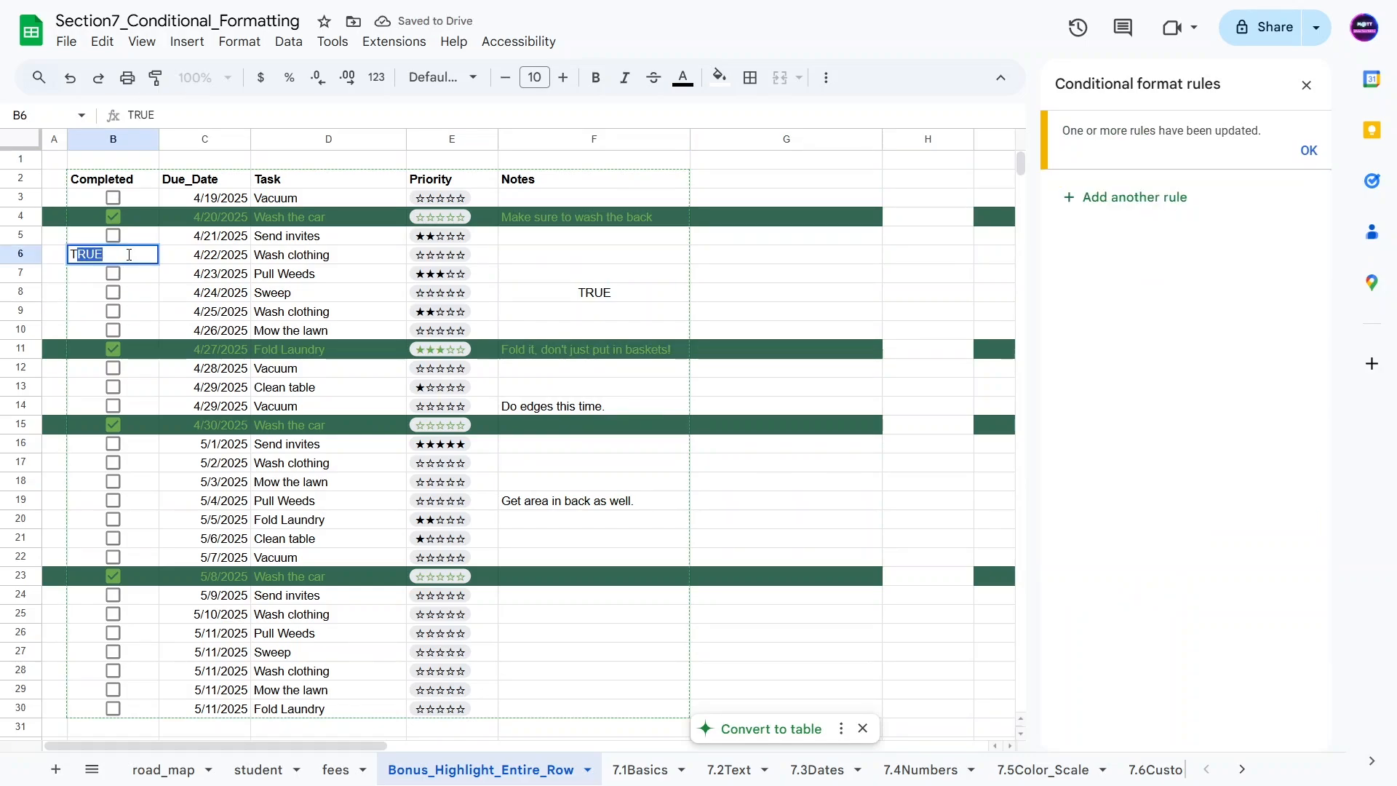
key("Return")
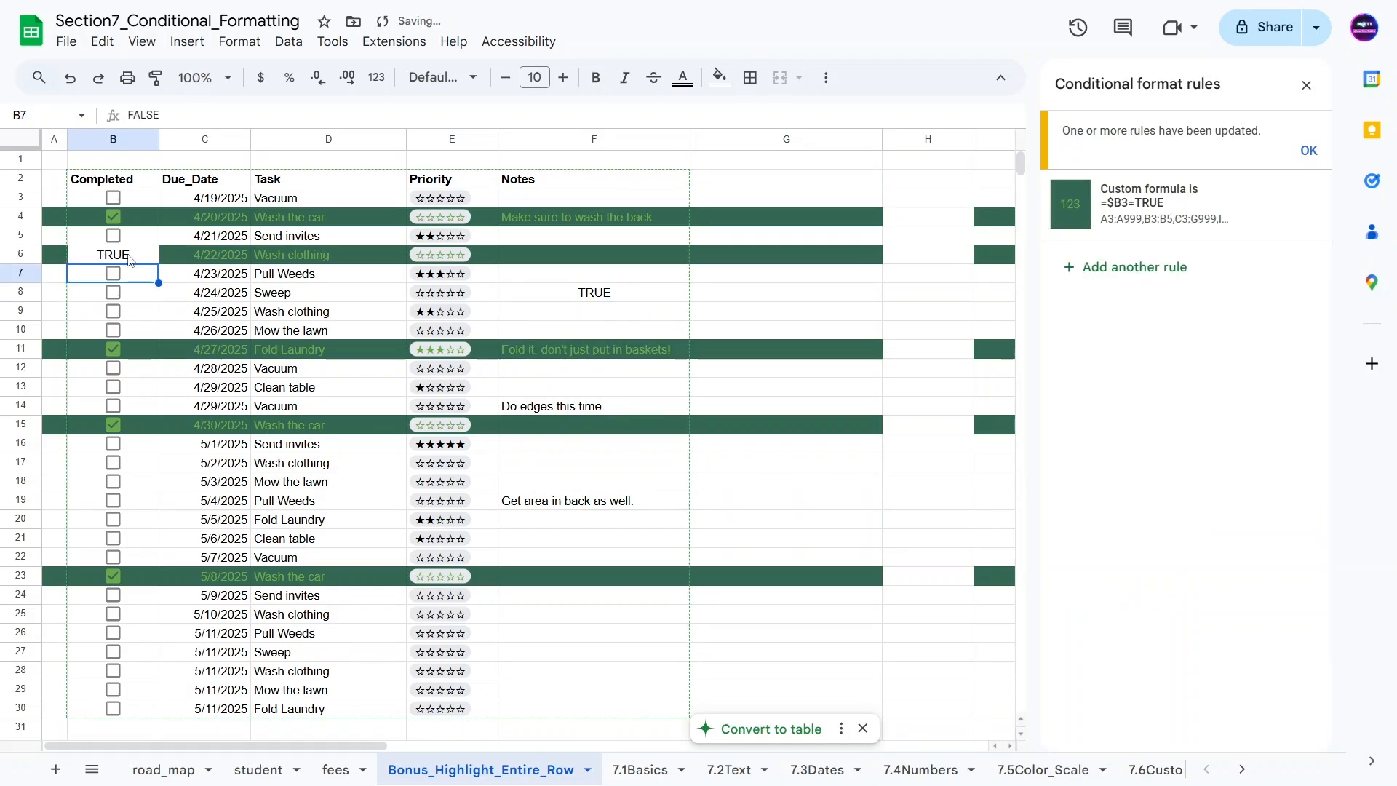
Step: Inspect the rule from B7 and compare its split range pieces with B6 and the blank cells, leaving the rule unedited
left_click(129, 258)
left_click(74, 254)
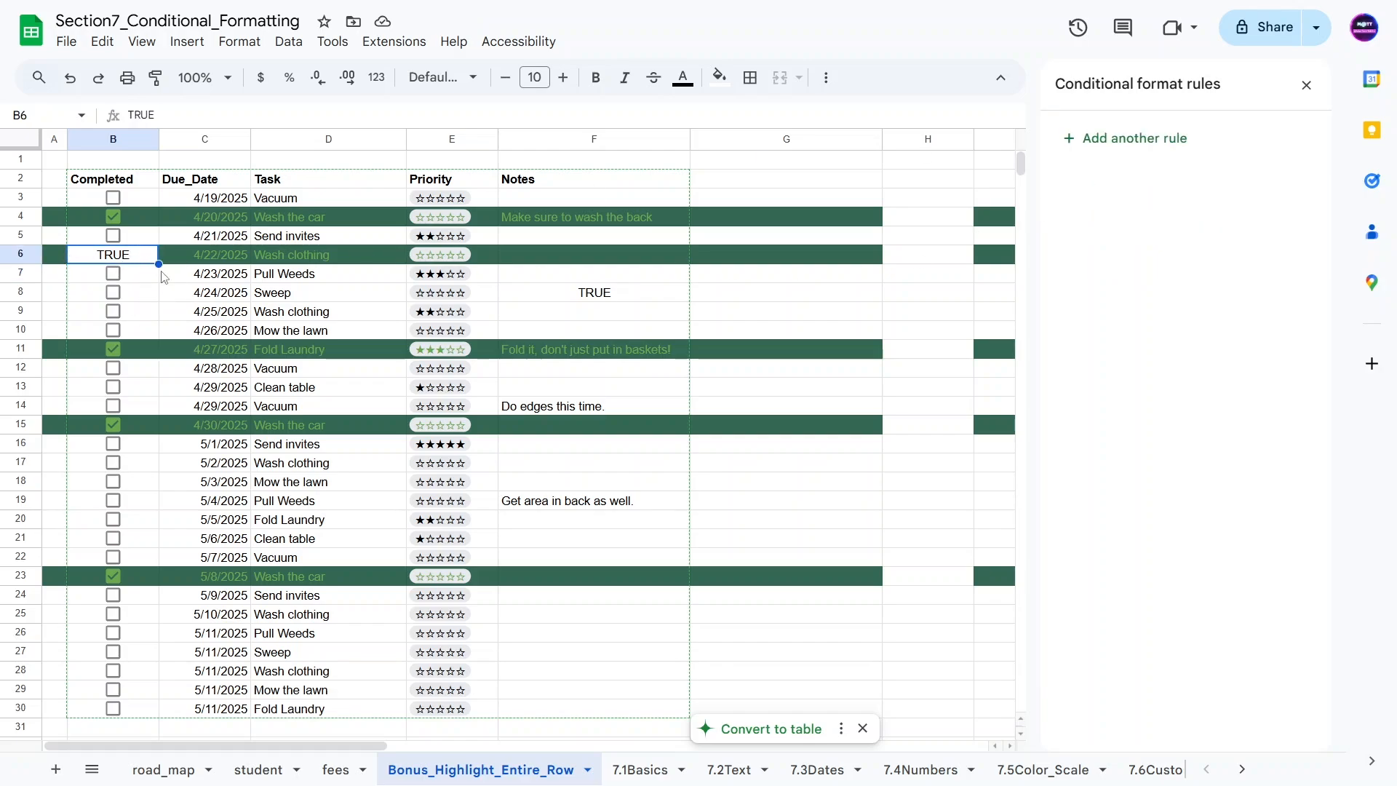
left_click(147, 275)
left_click(1177, 159)
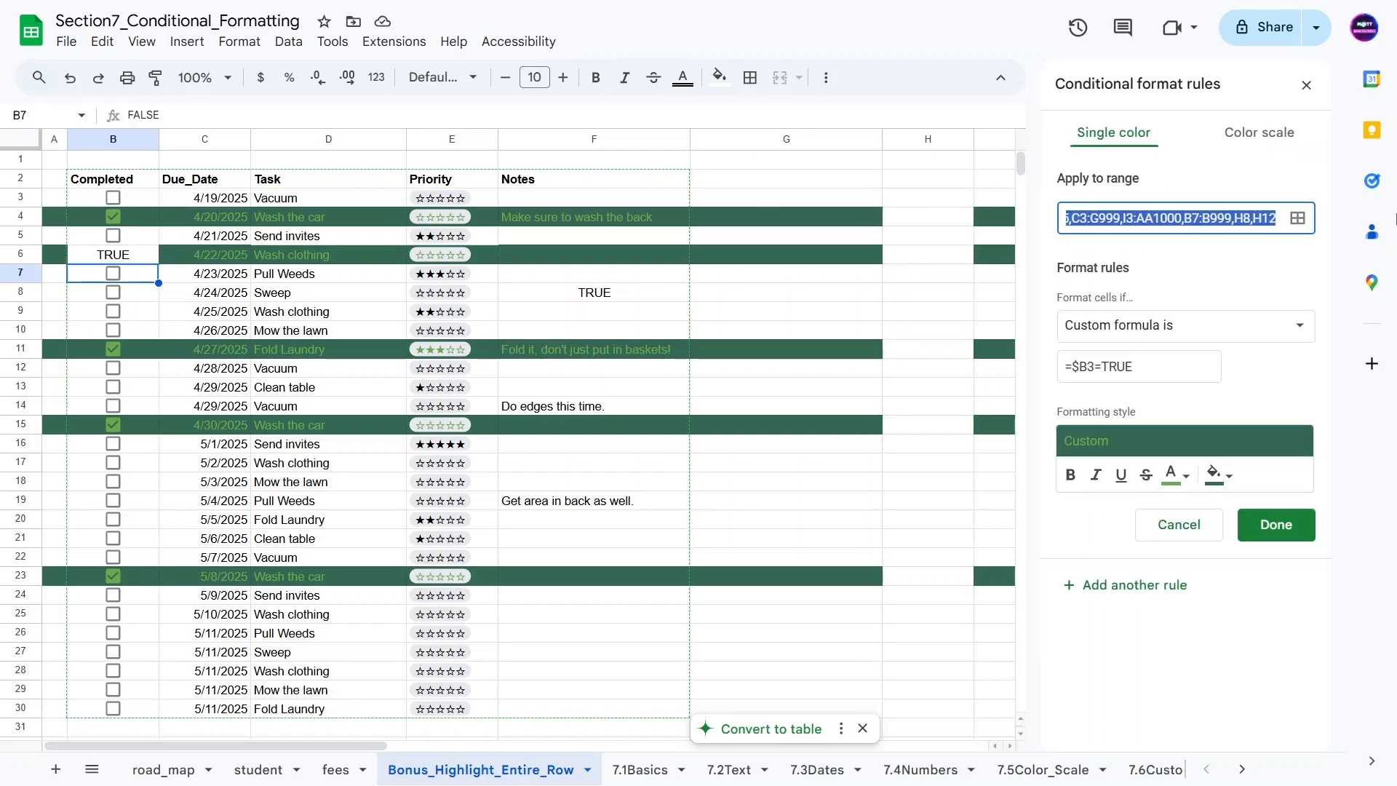
left_click(146, 260)
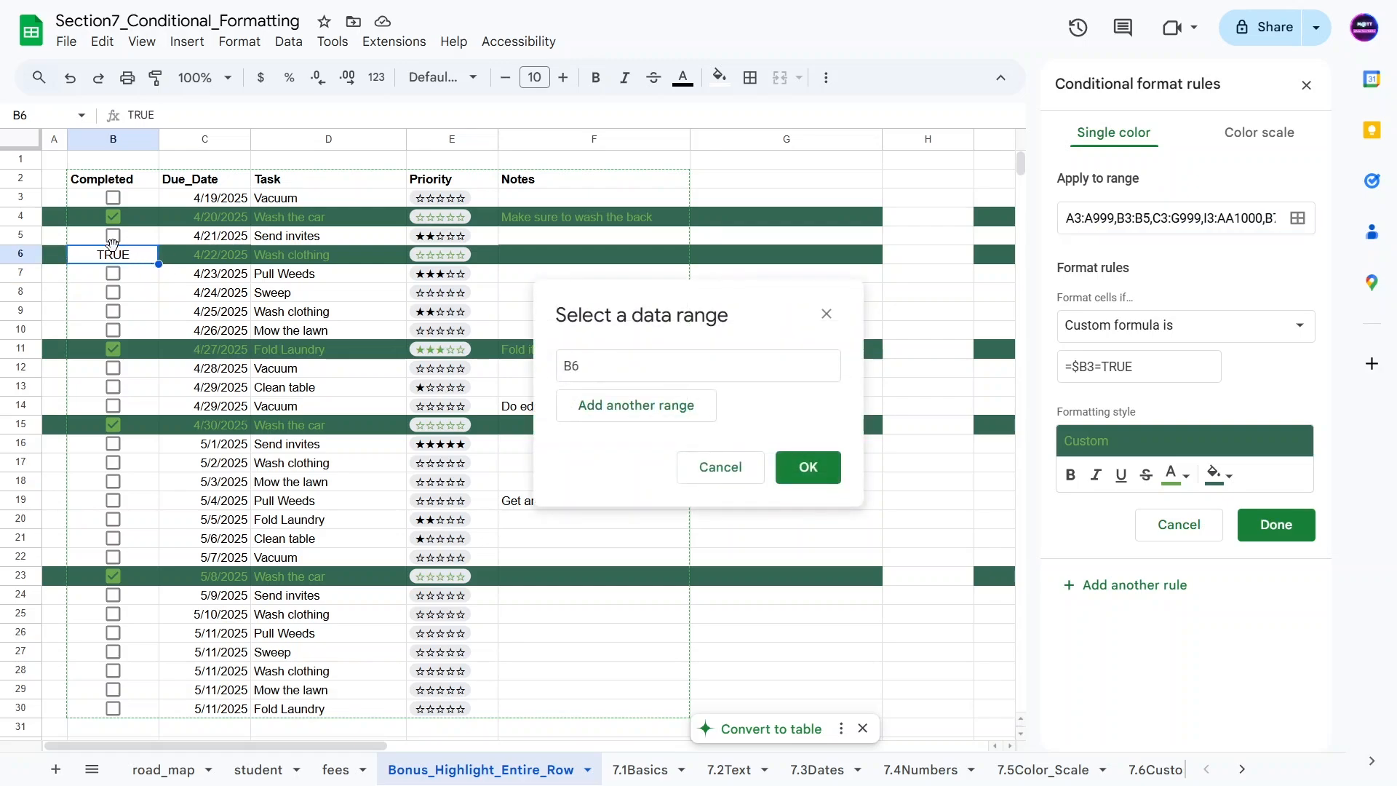
left_click(826, 314)
left_click(702, 166)
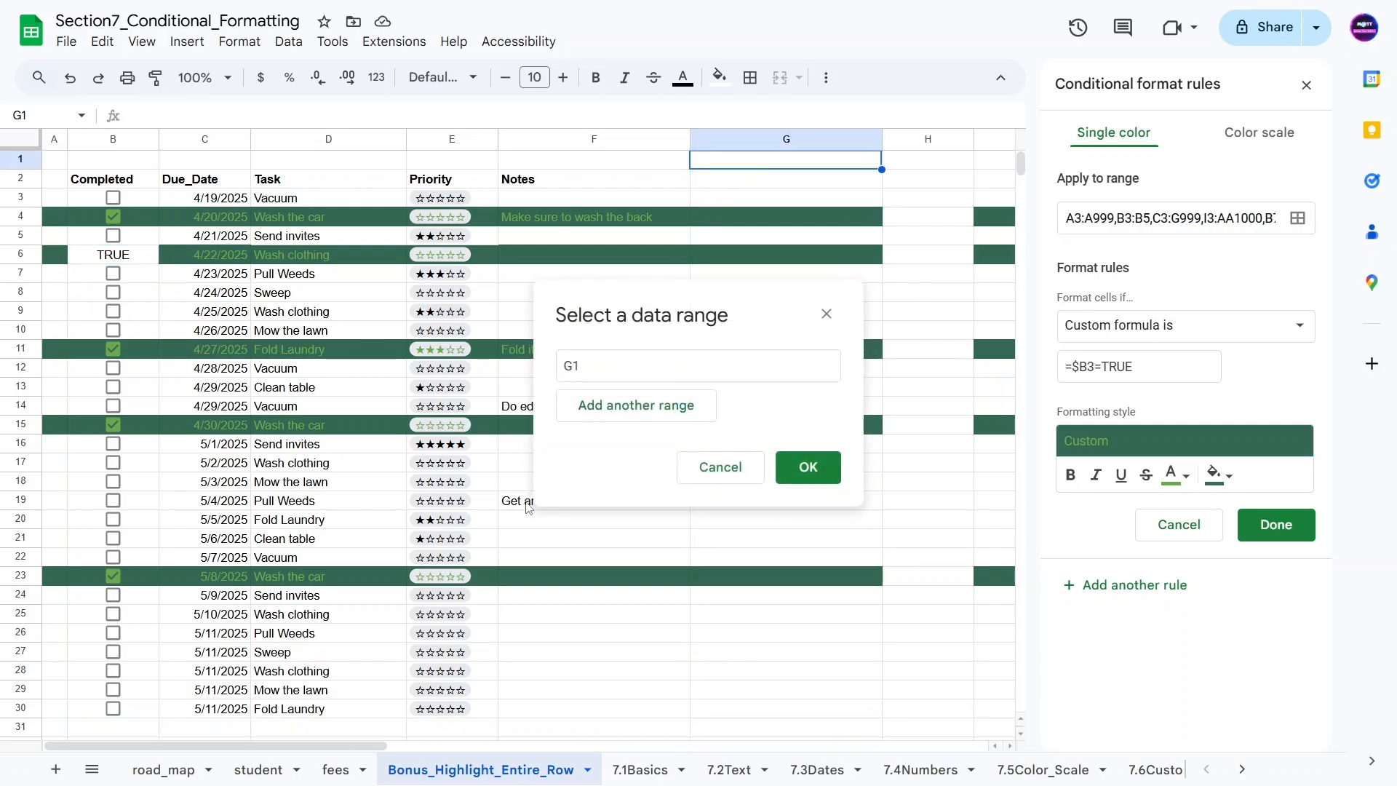
left_click(826, 313)
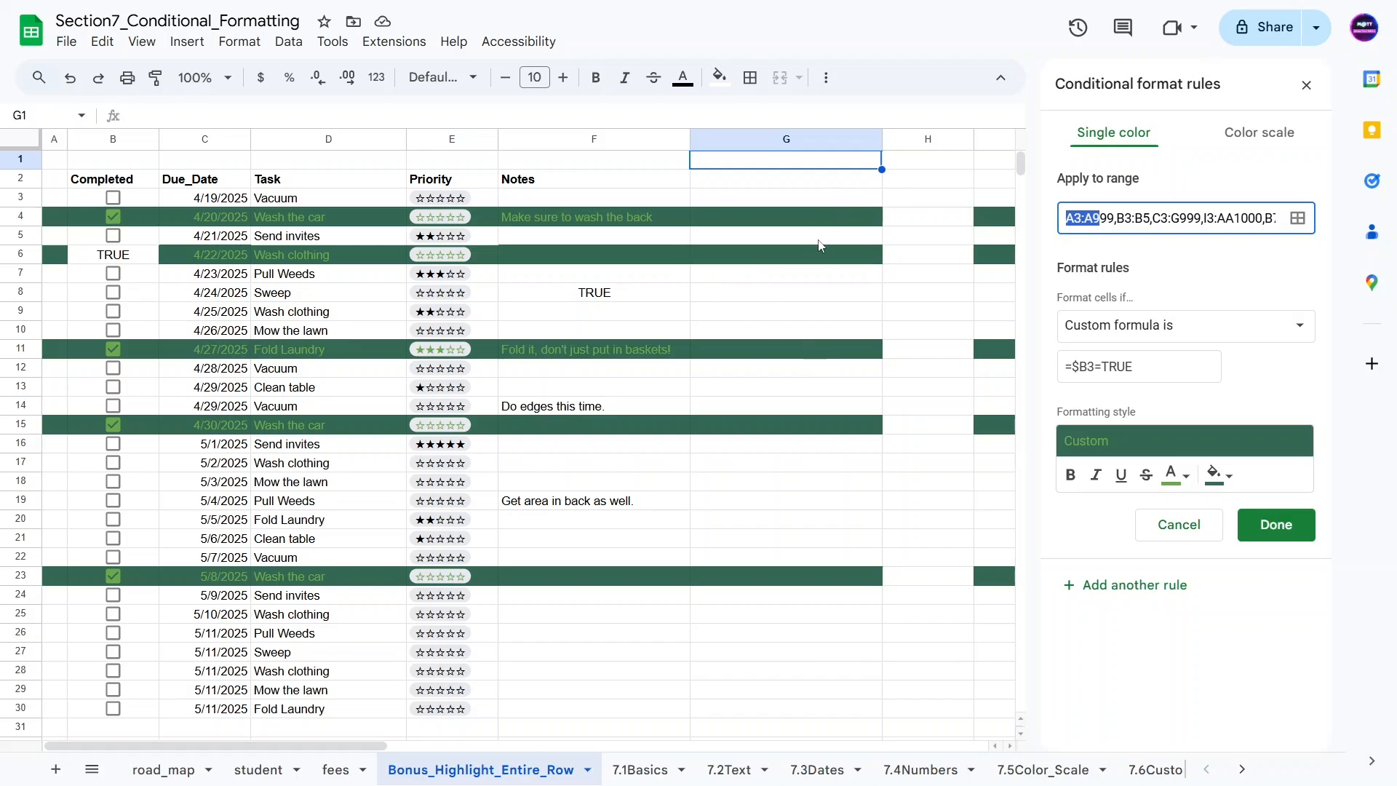
left_click(920, 161)
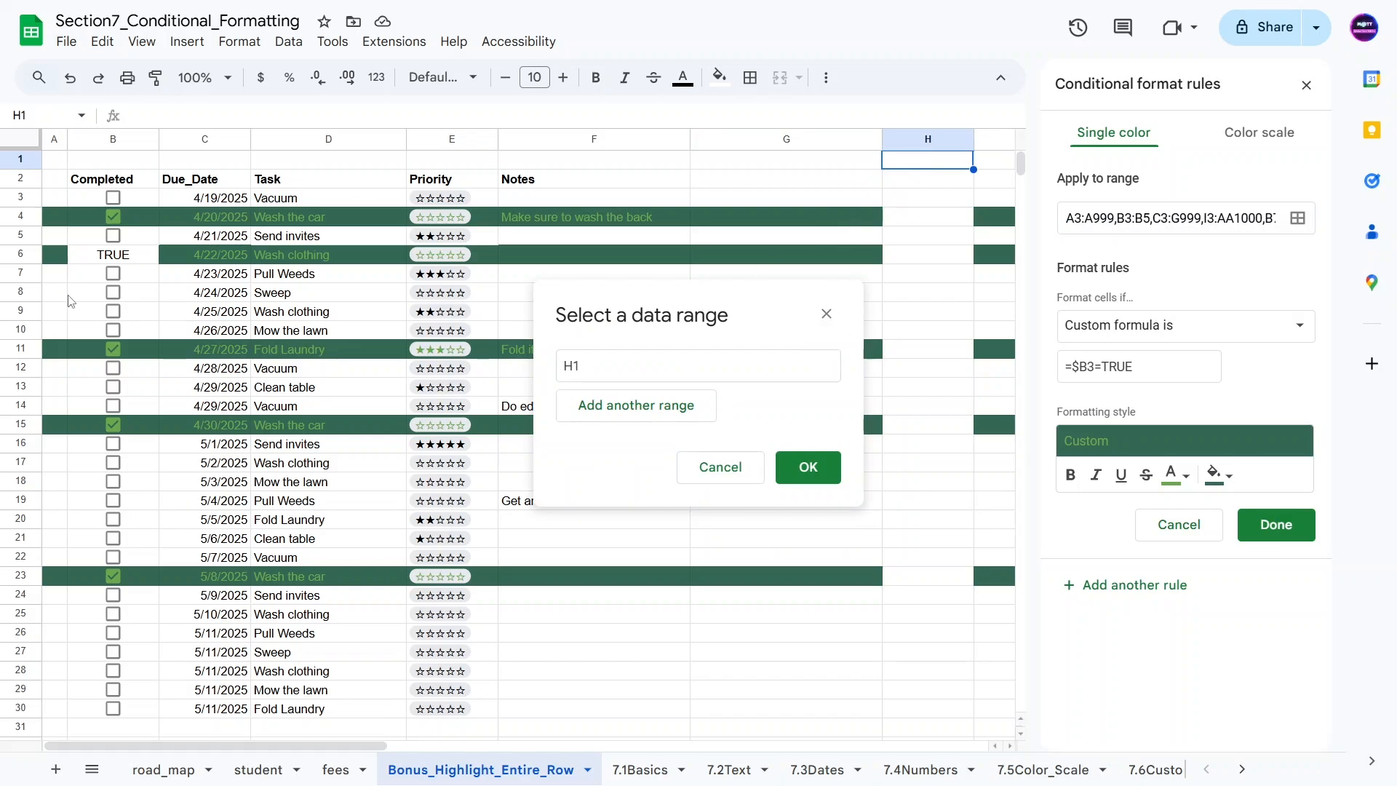
left_click(827, 313)
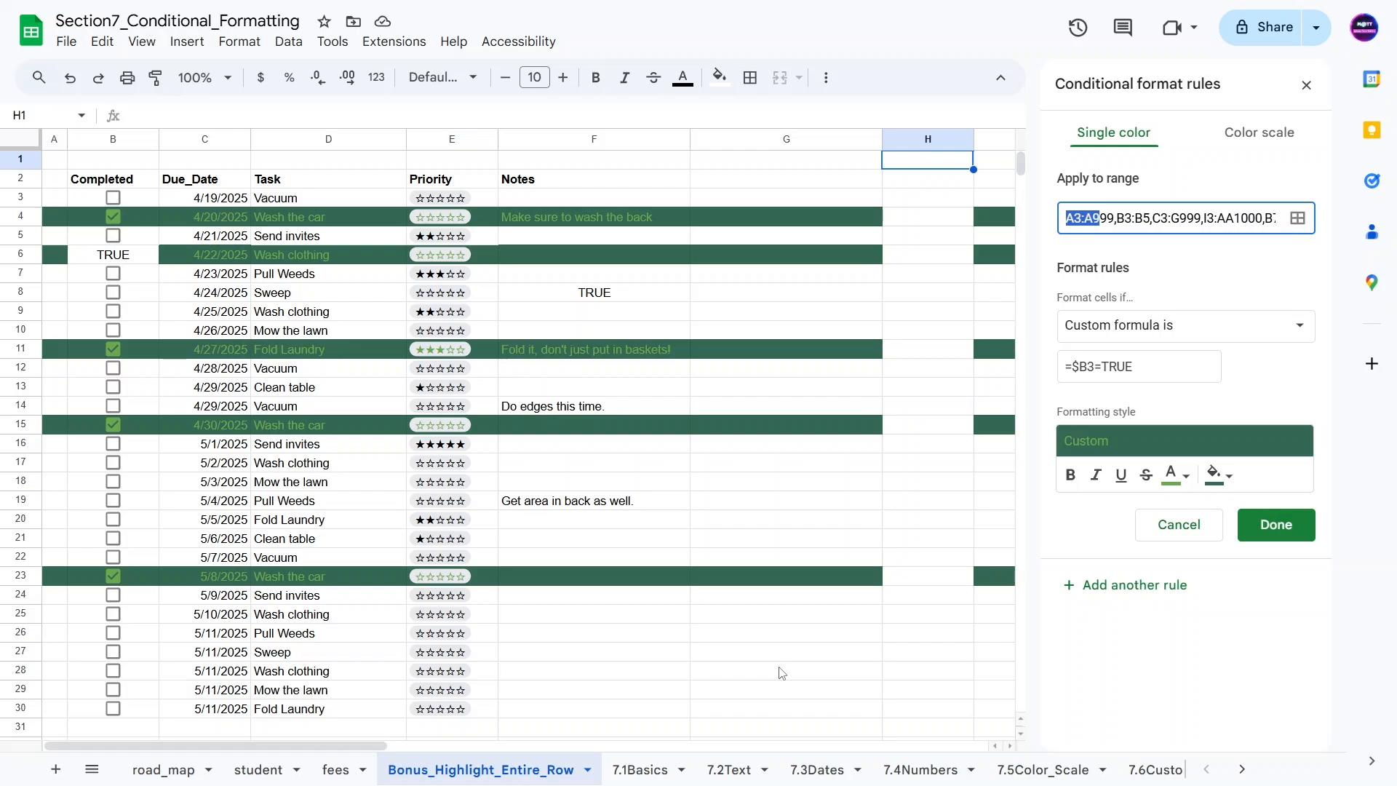
left_click(780, 276)
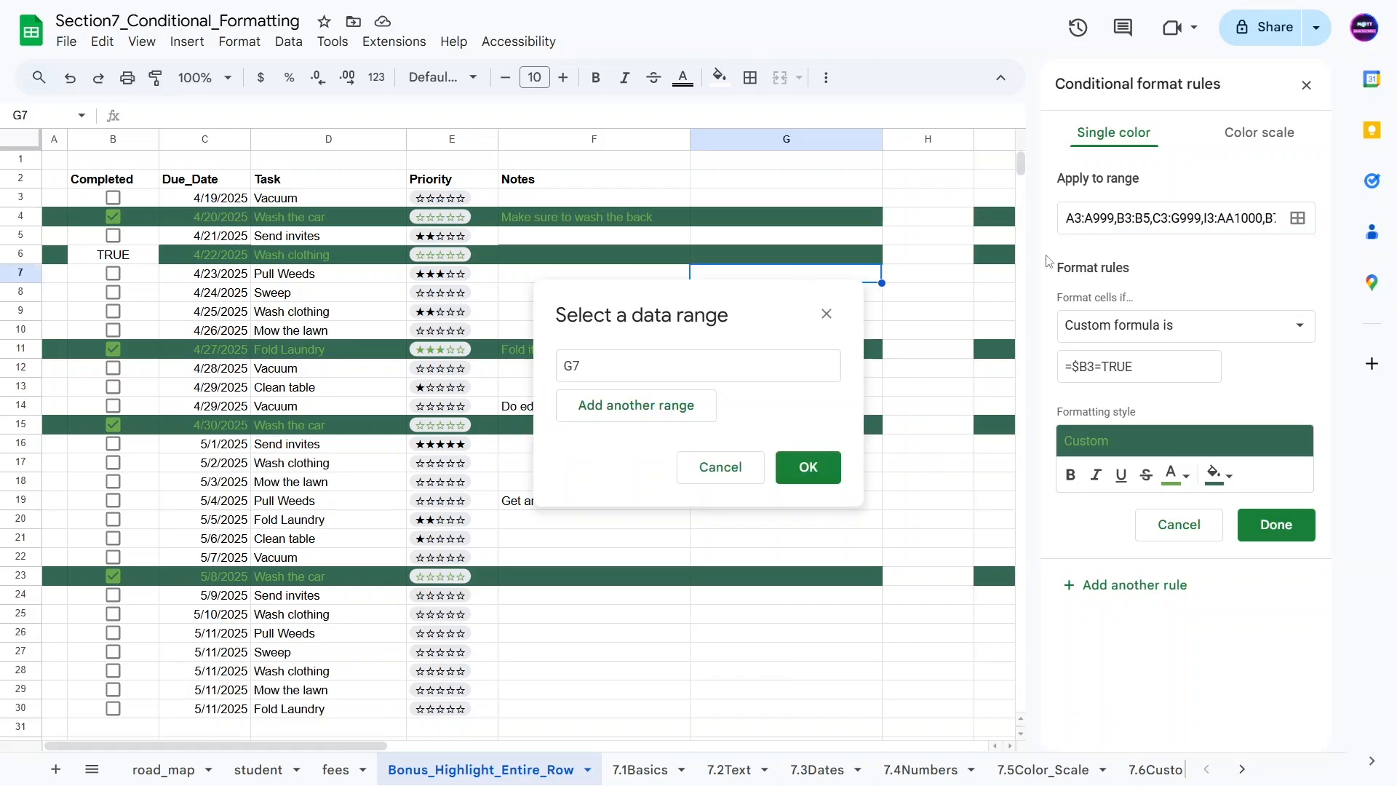
left_click(1179, 525)
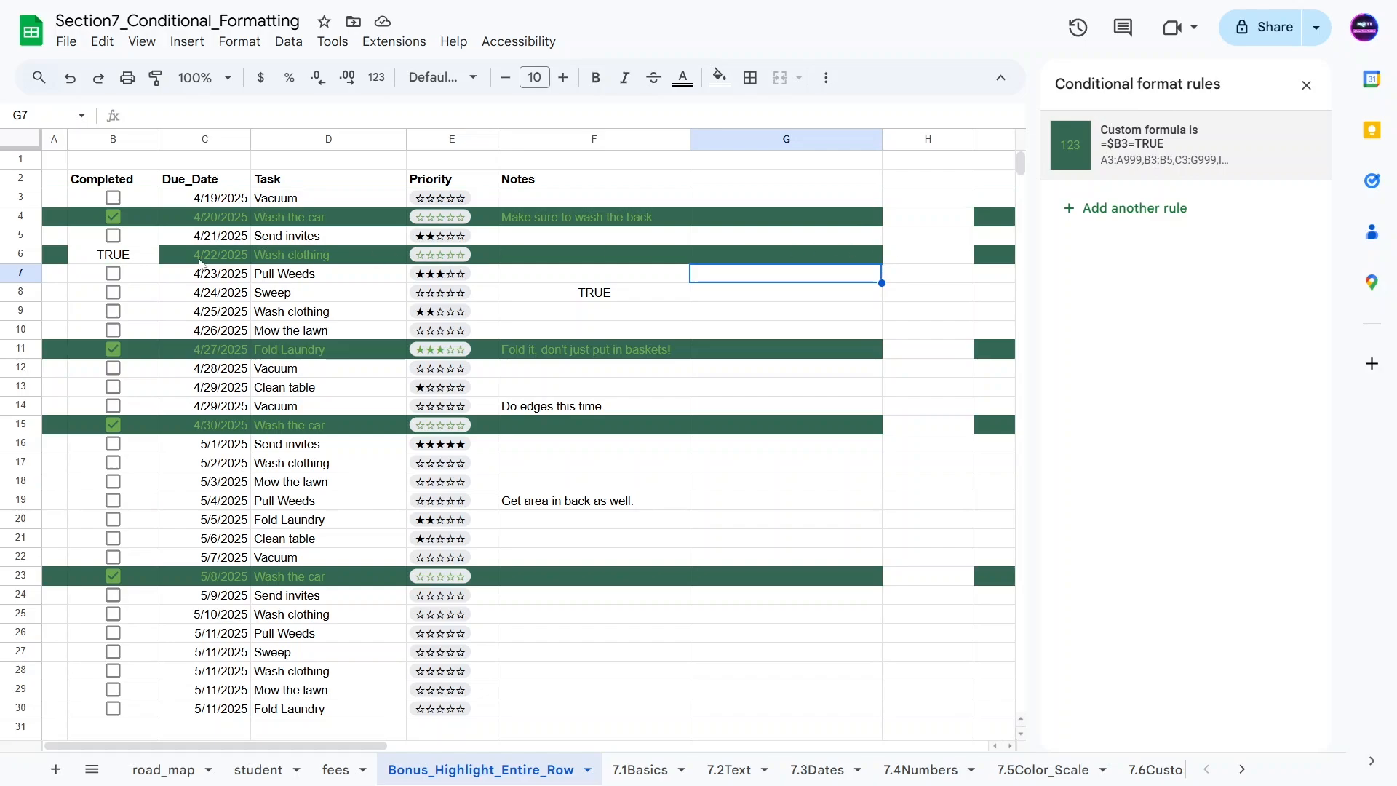
Step: Compare which conditional format rules apply to B6 and to B7
left_click(146, 258)
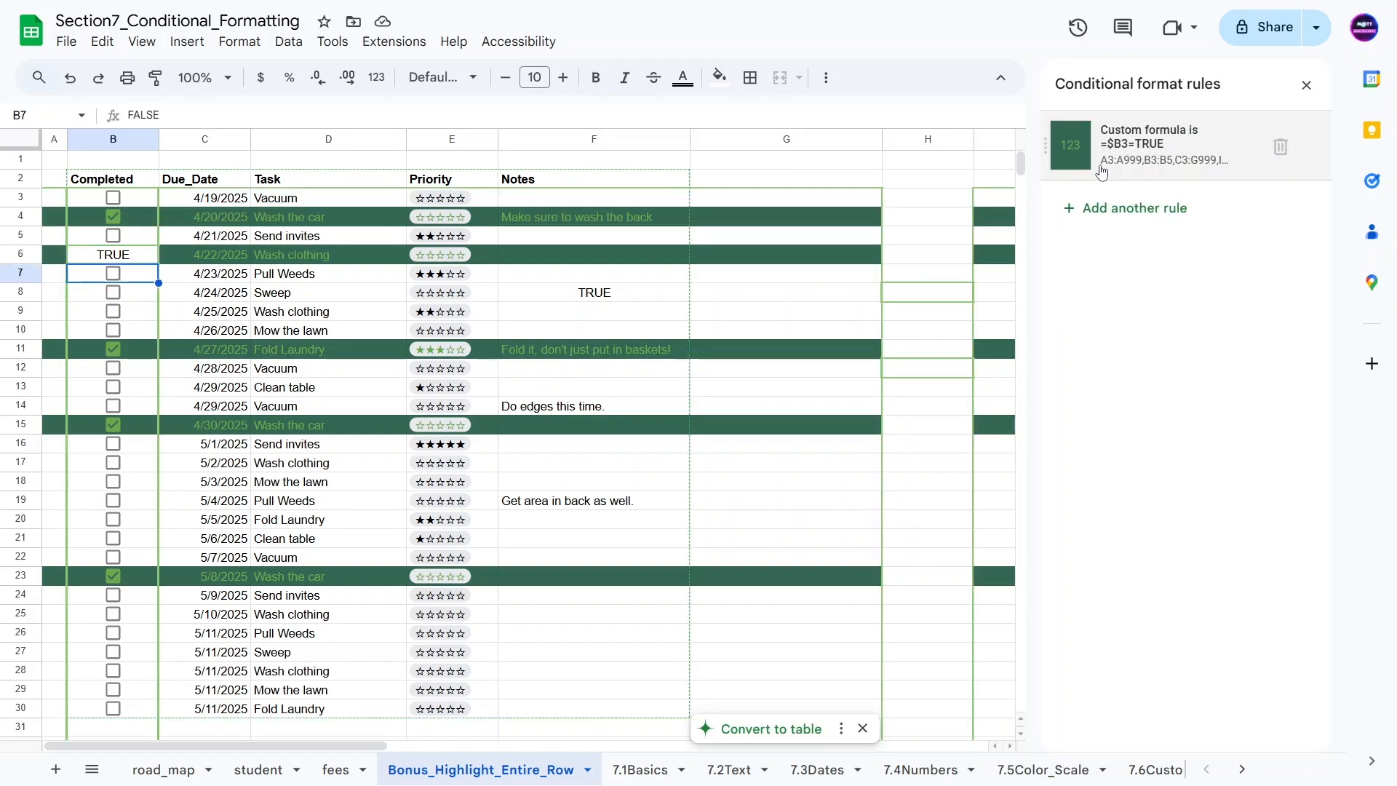
left_click(124, 278)
left_click(145, 259)
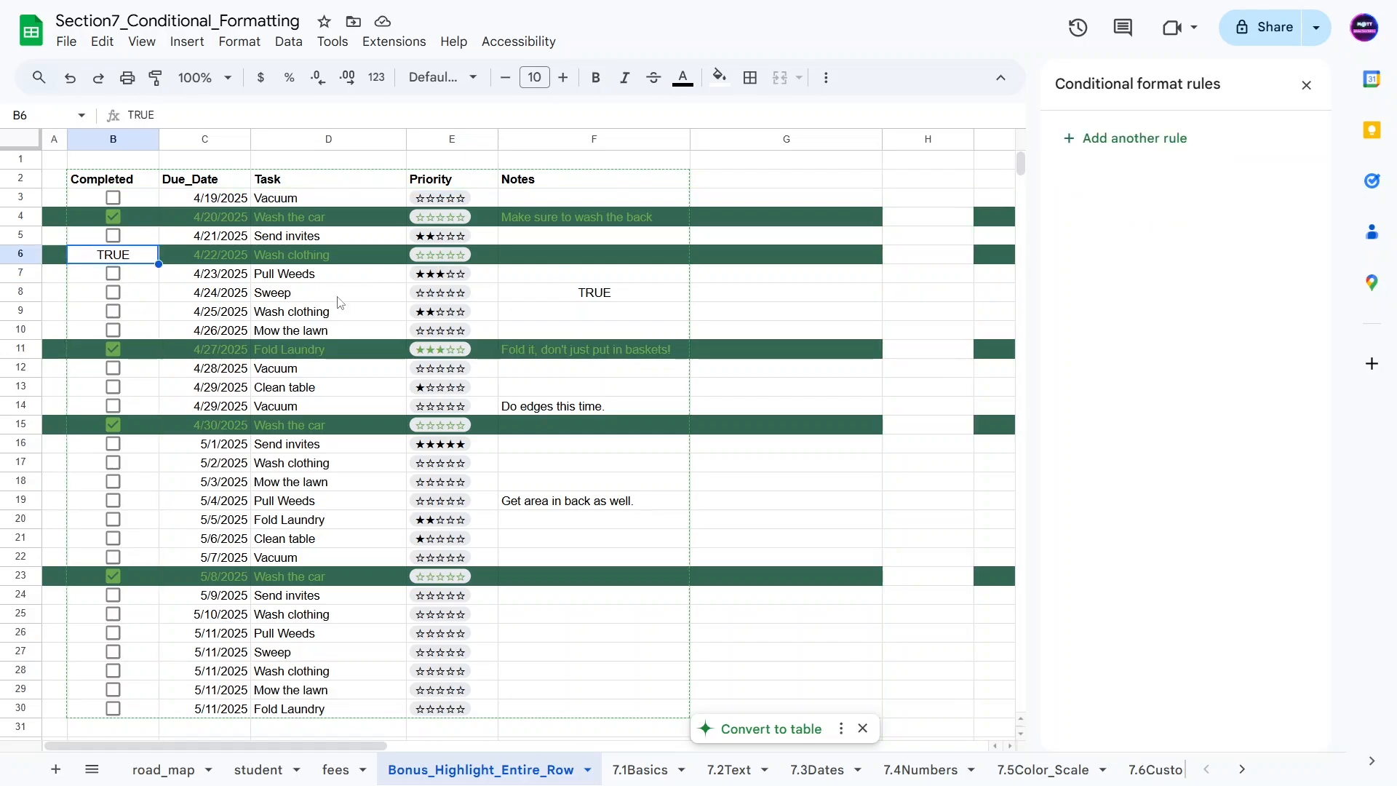
Step: Replace the completed-task rule's fragmented range with A3:1000, save the rule and close the conditional formatting settings
key("Down")
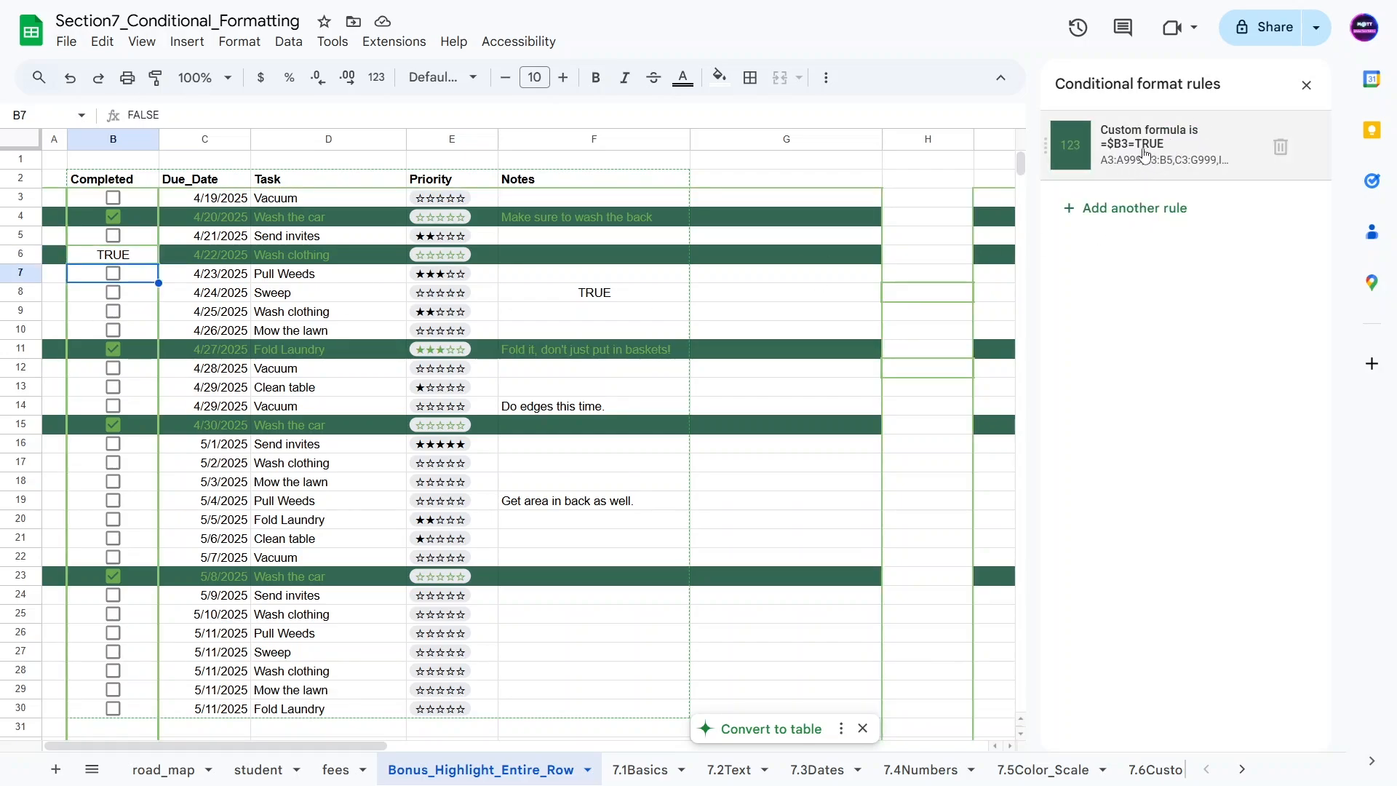
left_click(1144, 153)
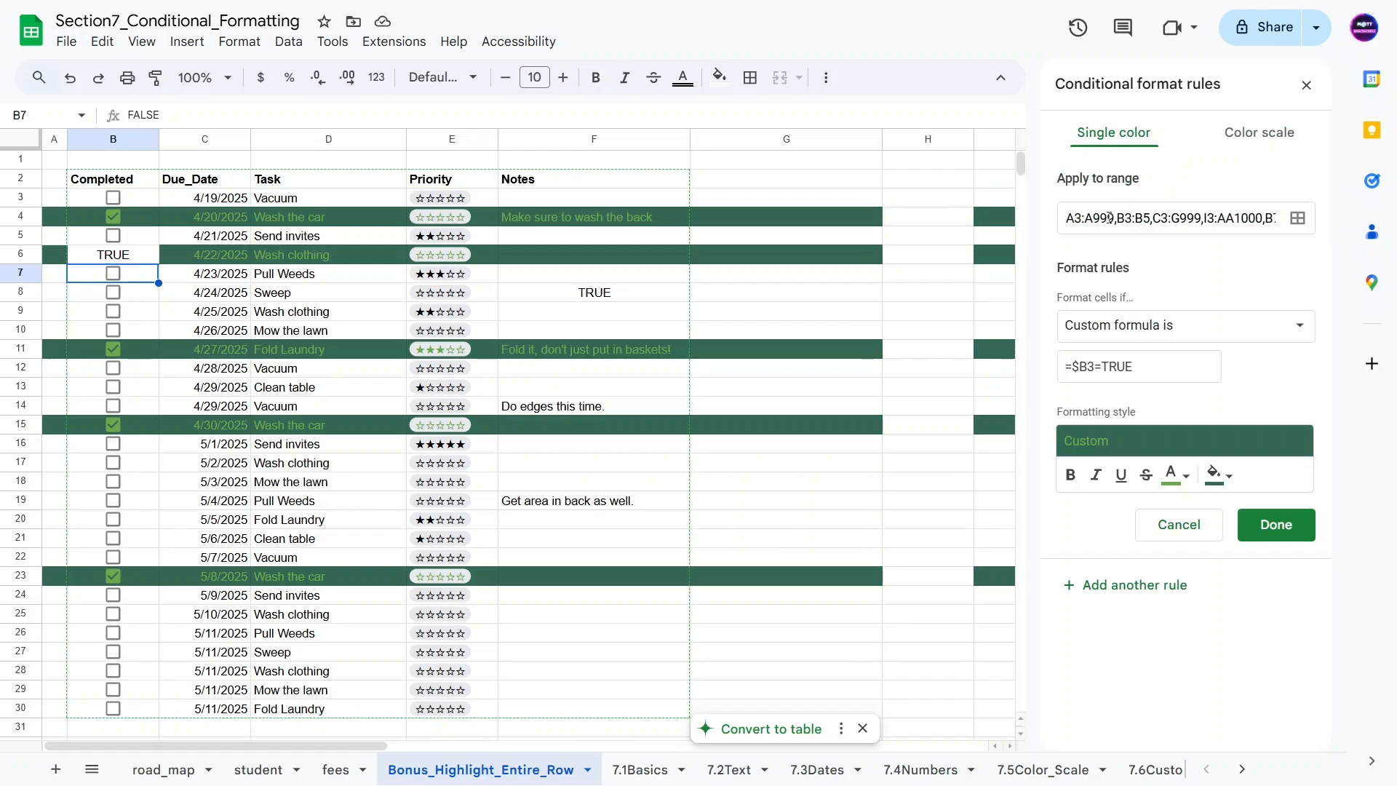
triple_click(1106, 217)
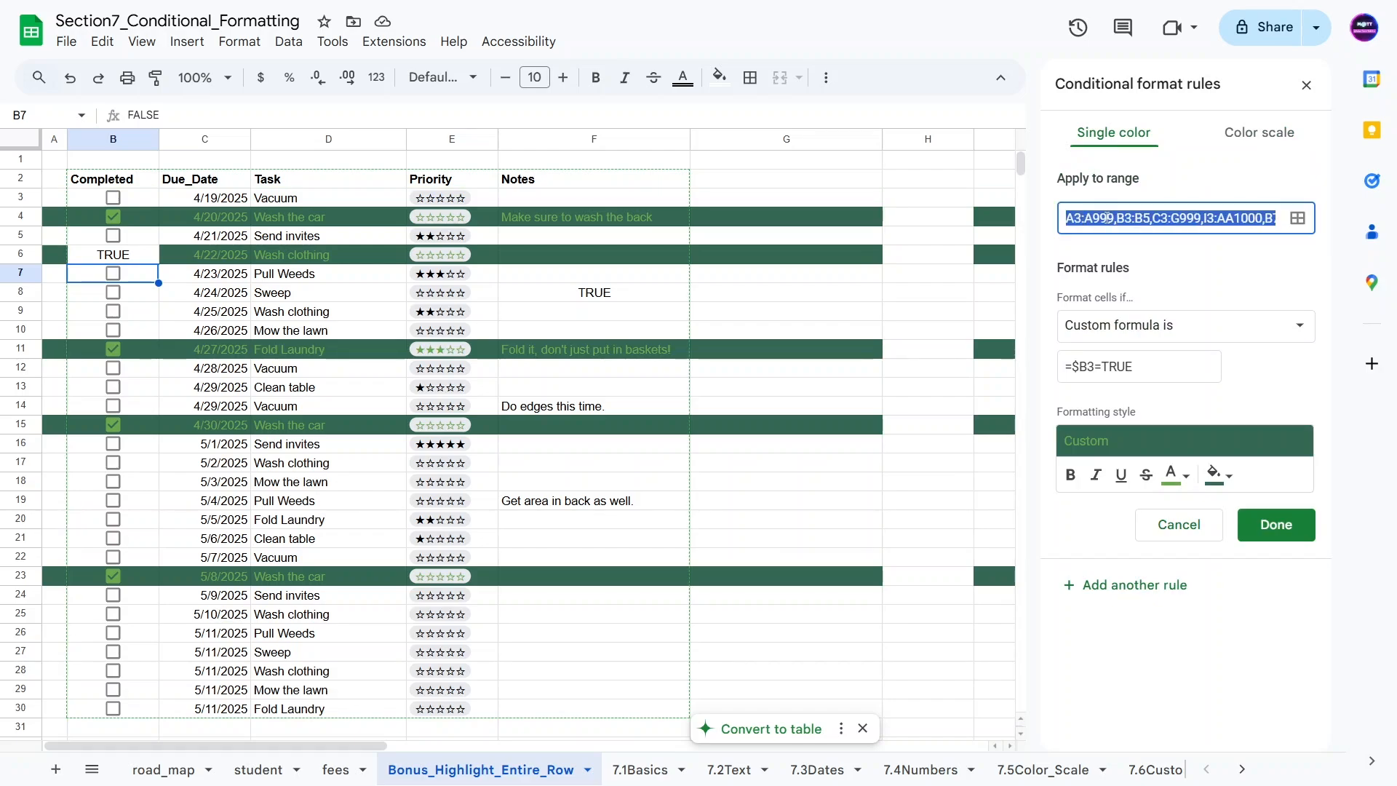
type("A3")
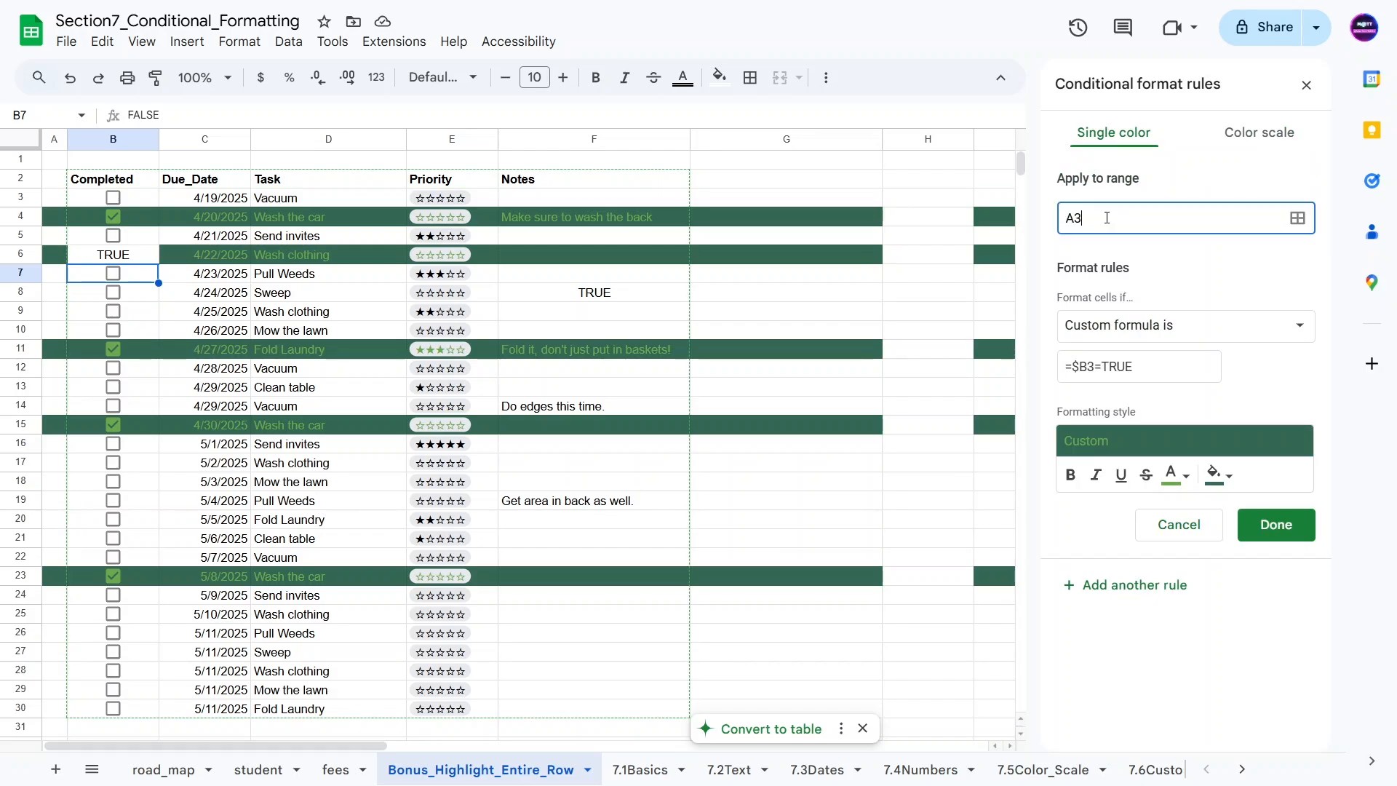
type(":1000")
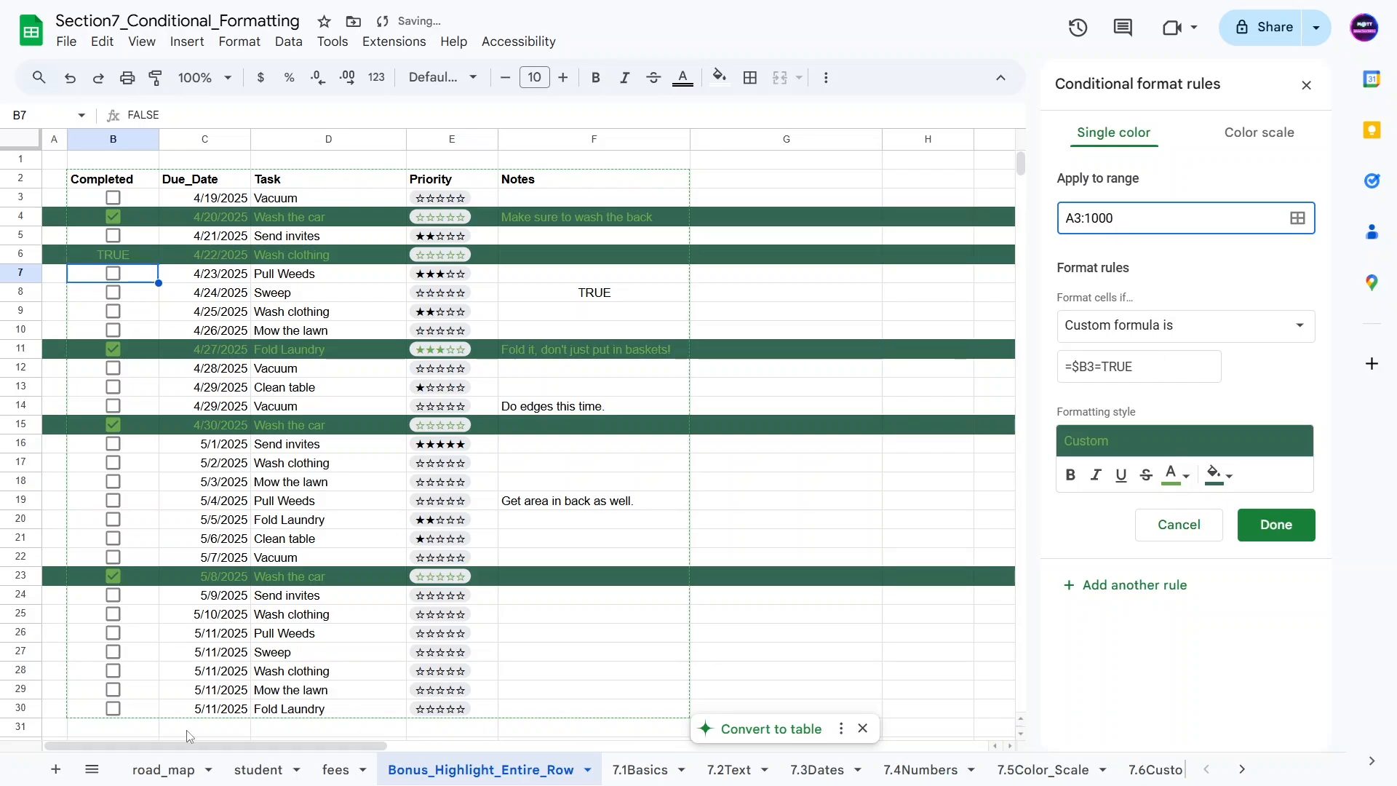
left_click(1286, 524)
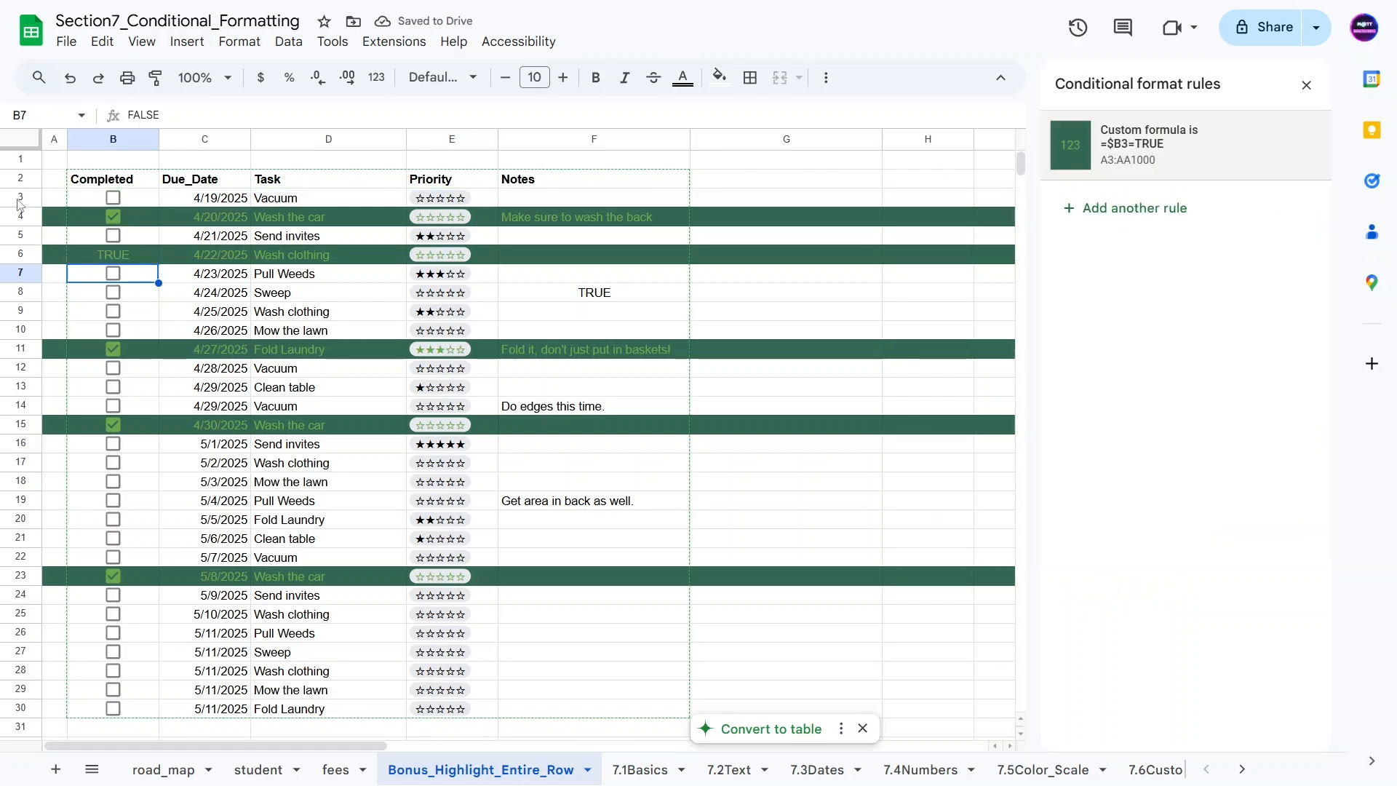
left_click(55, 200)
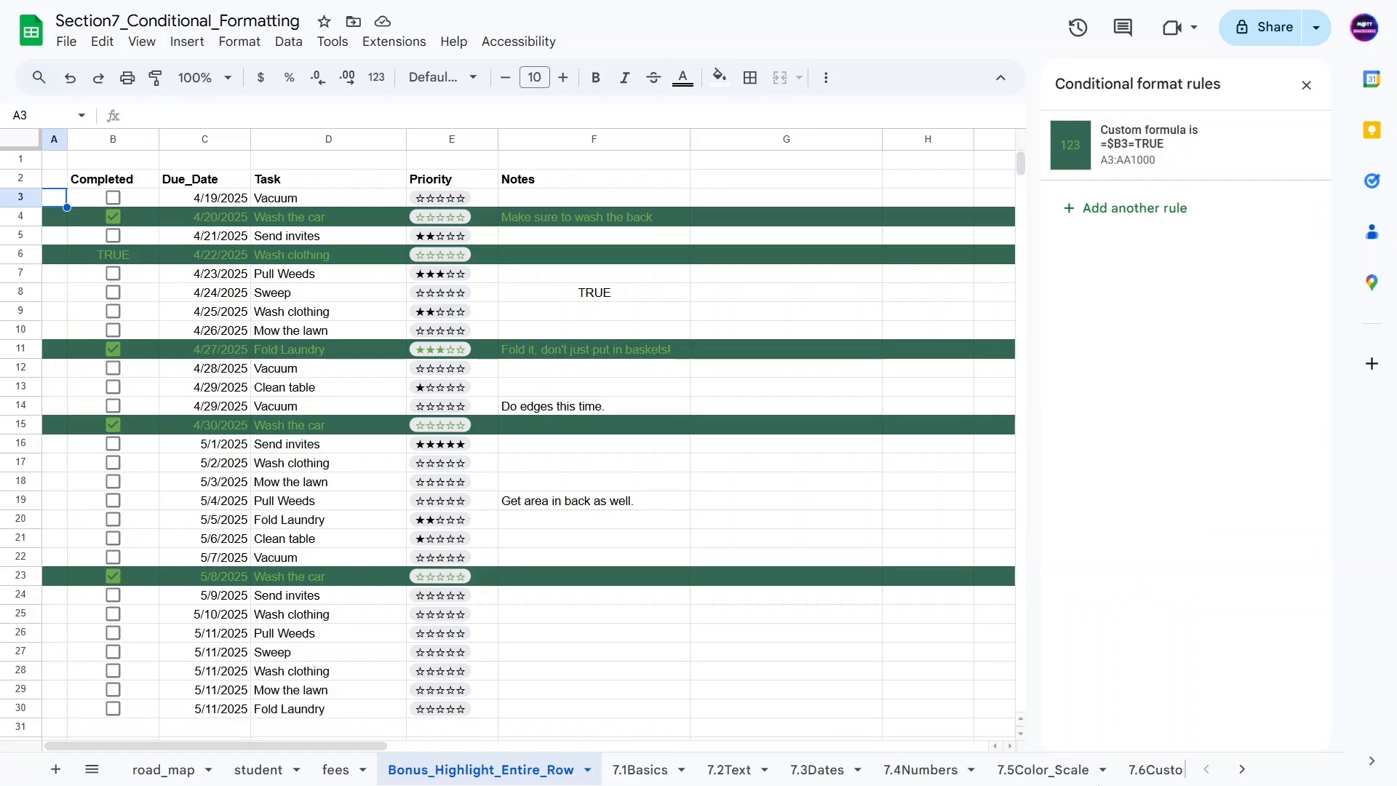
left_click(759, 360)
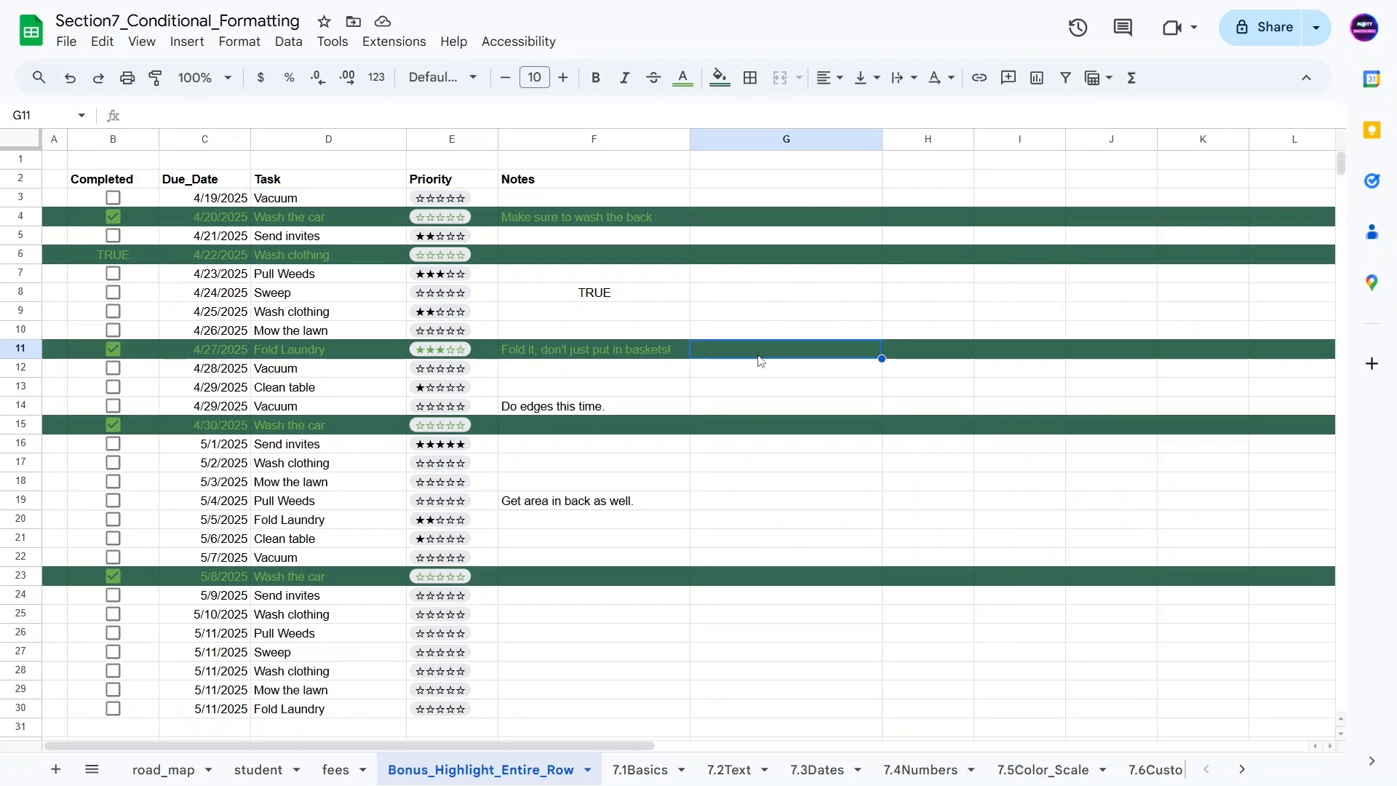